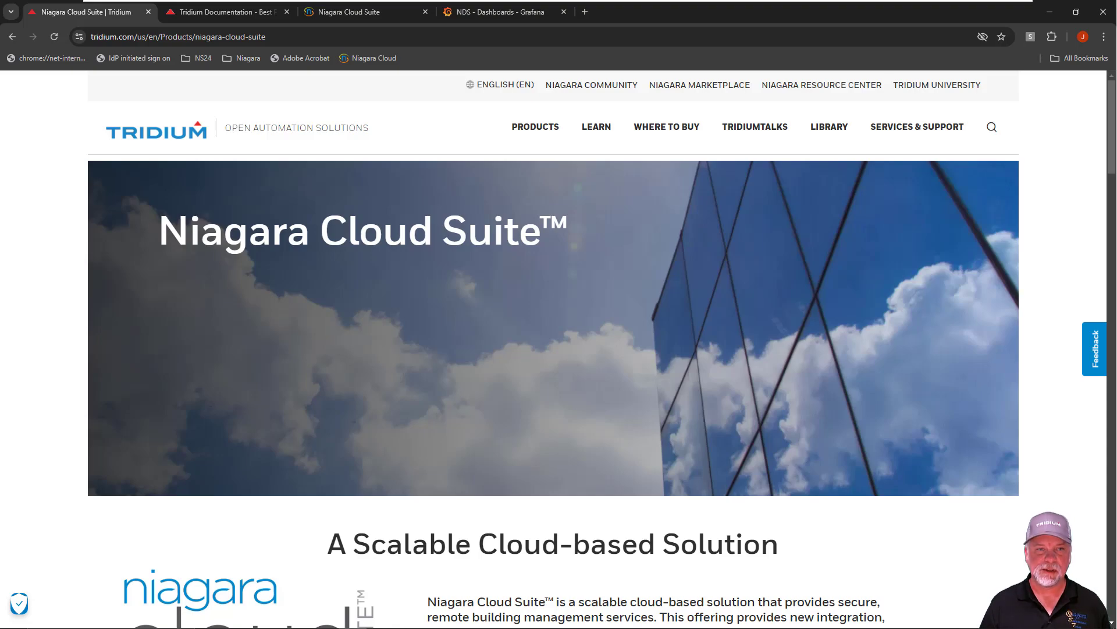
# In the Niagara documentation site, open the NDS API Guide from the Niagara Cloud Suite Documentation Page and display its EMS API support topic
pyautogui.click(231, 13)
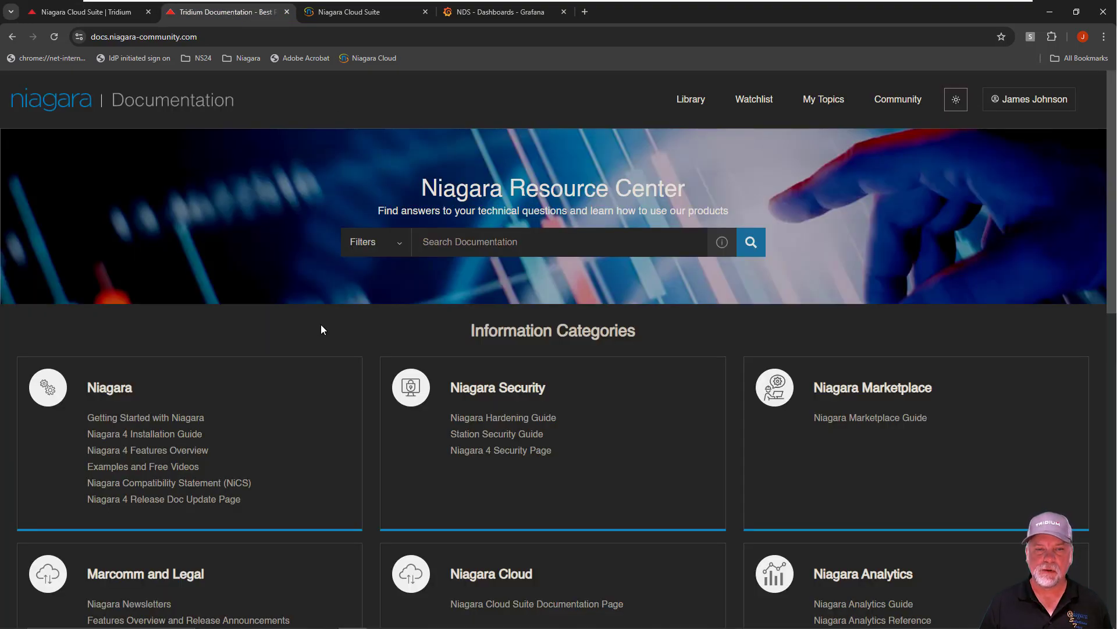
pyautogui.scroll(-2, 322, 329)
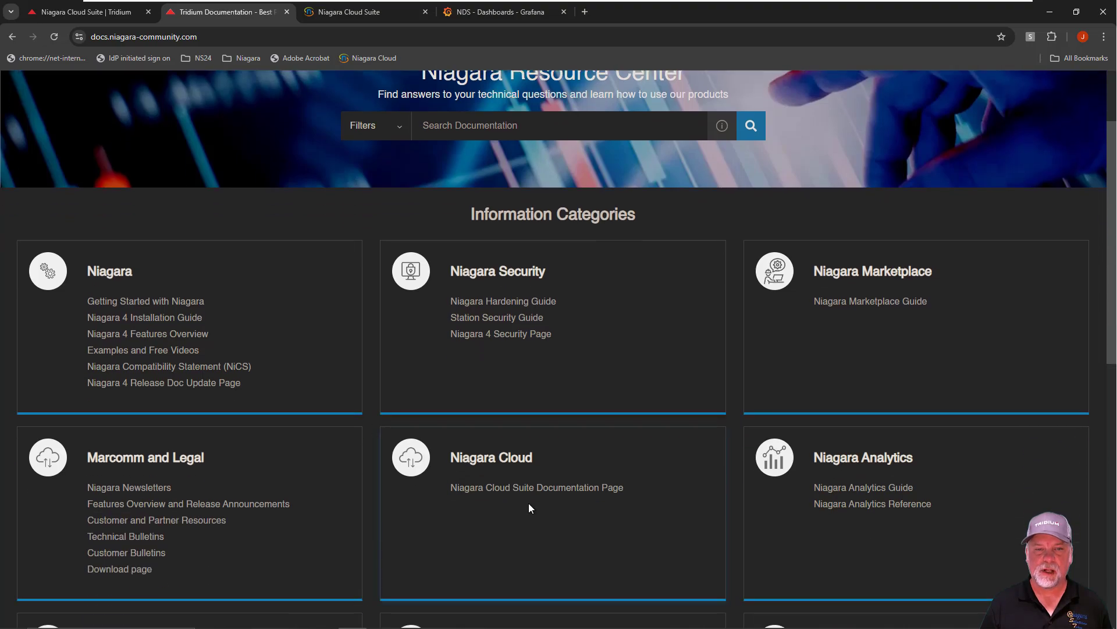
pyautogui.click(544, 488)
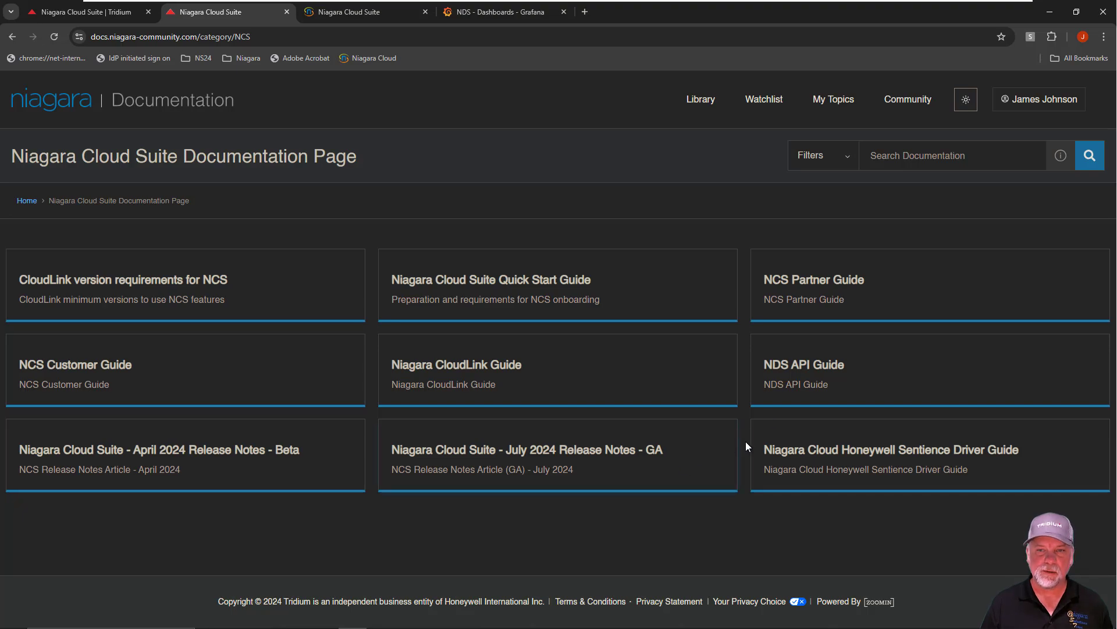
pyautogui.click(829, 366)
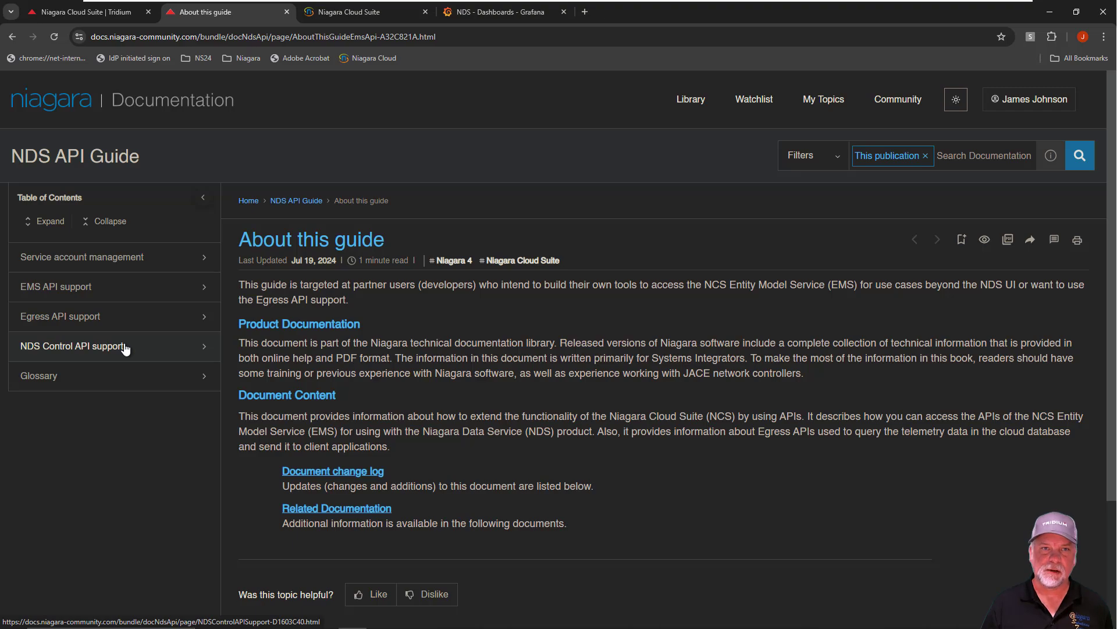
pyautogui.click(77, 286)
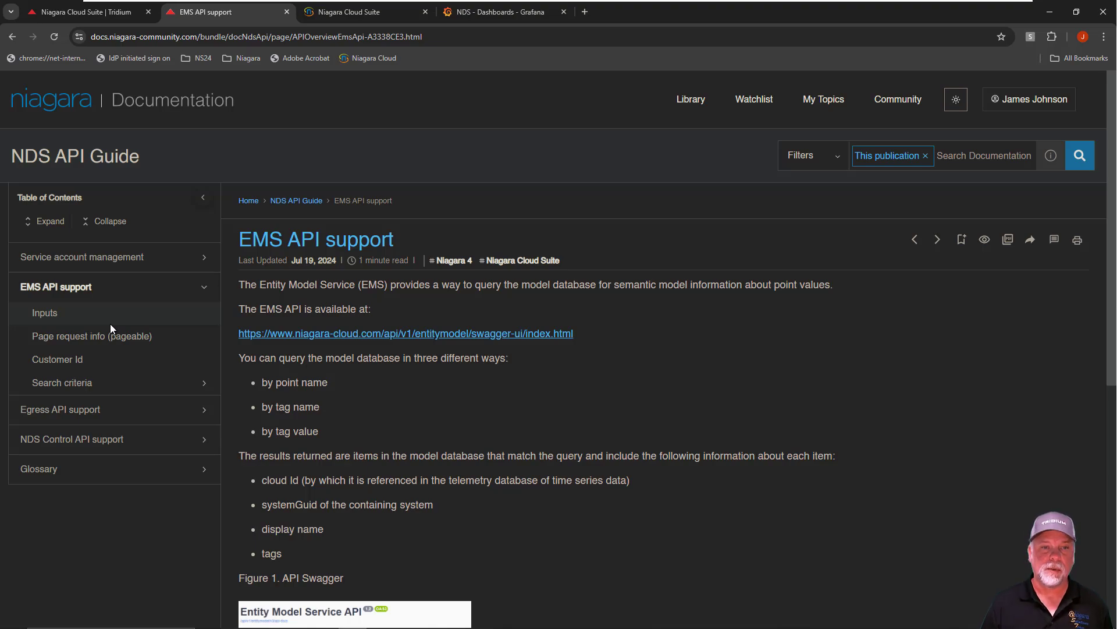
# Review the EMS query methods by point name, tag name and tag value, along with the API Swagger figure and input descriptions
pyautogui.moveTo(274, 383); pyautogui.dragTo(329, 383)
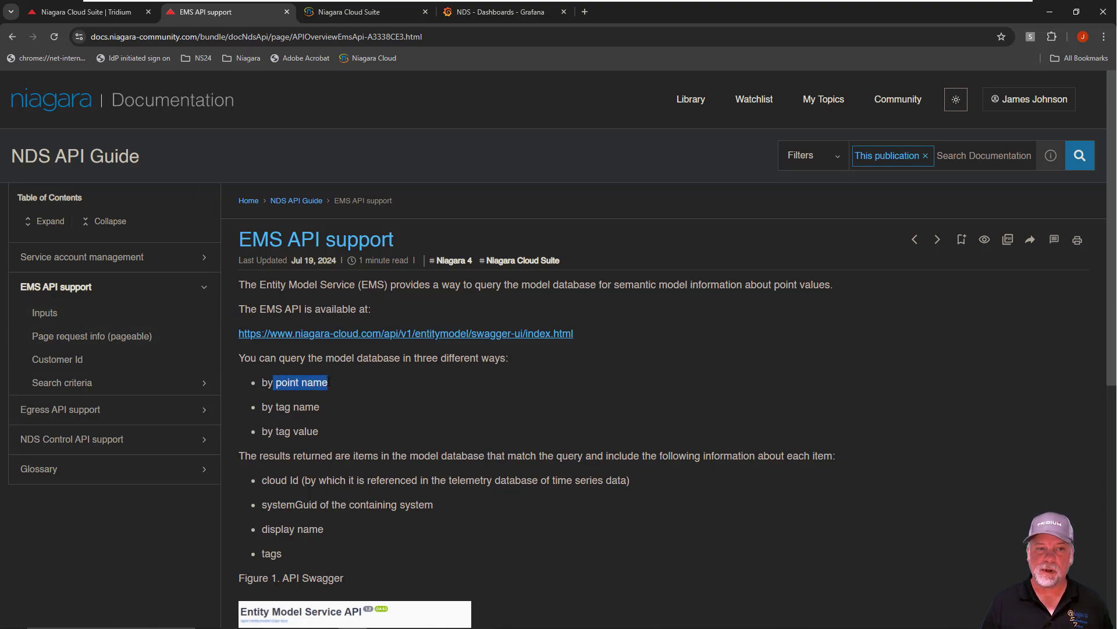
pyautogui.moveTo(277, 407); pyautogui.dragTo(334, 406)
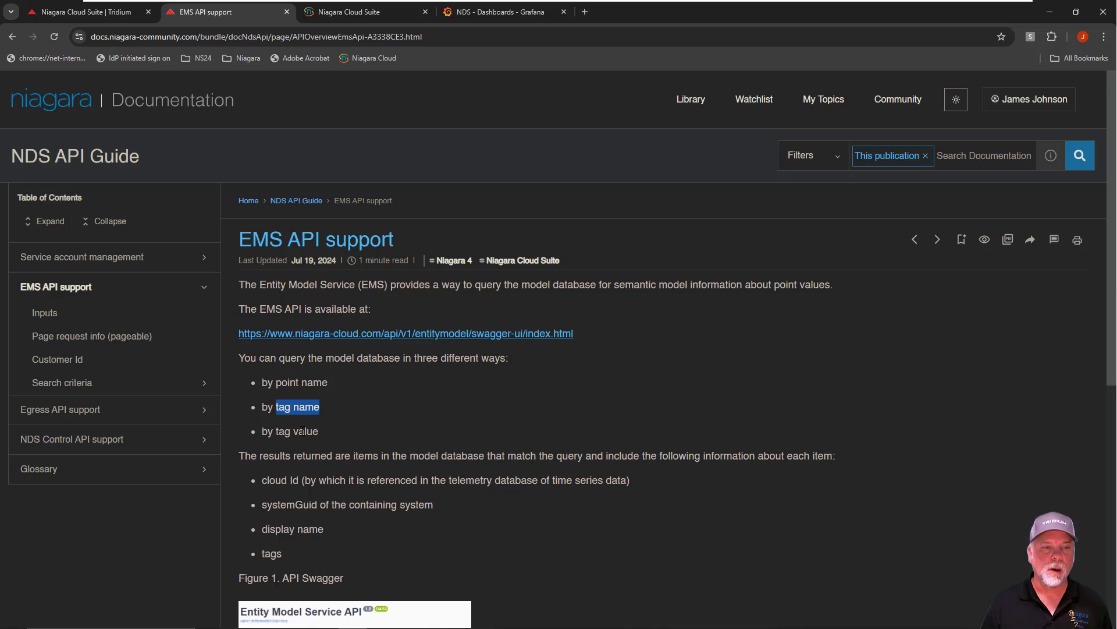
pyautogui.moveTo(276, 432); pyautogui.dragTo(322, 431)
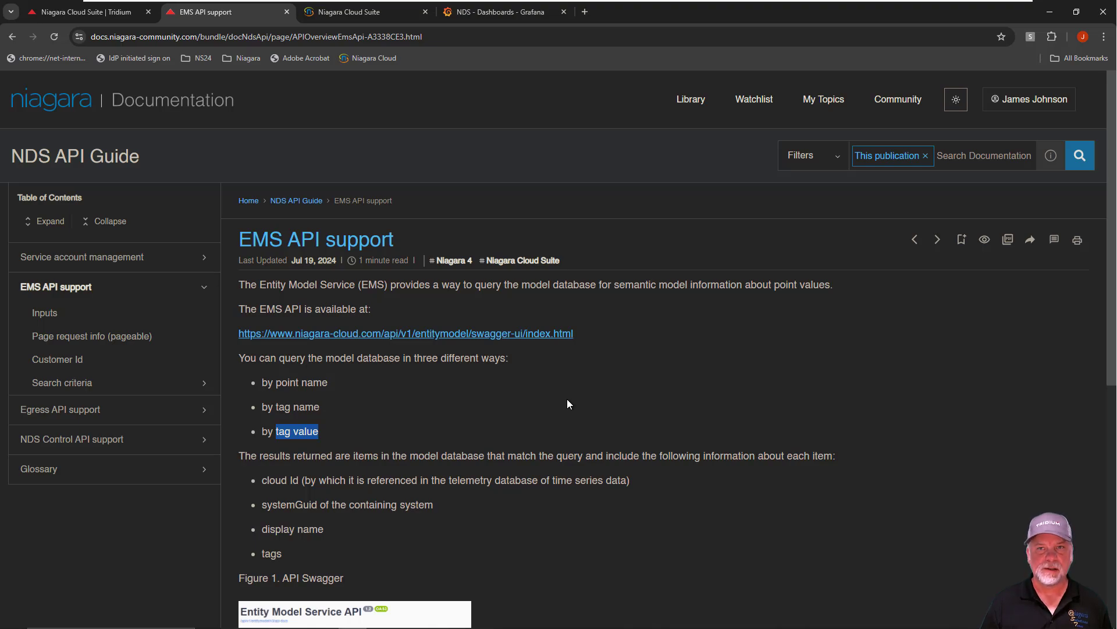
pyautogui.scroll(-5, 568, 402)
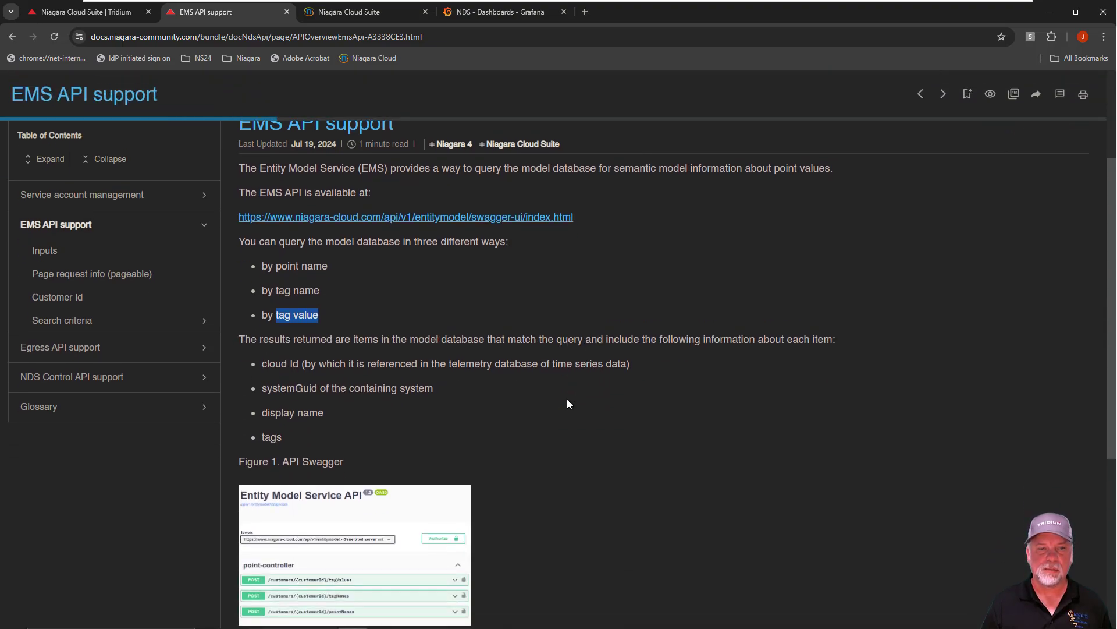
pyautogui.scroll(-3, 567, 402)
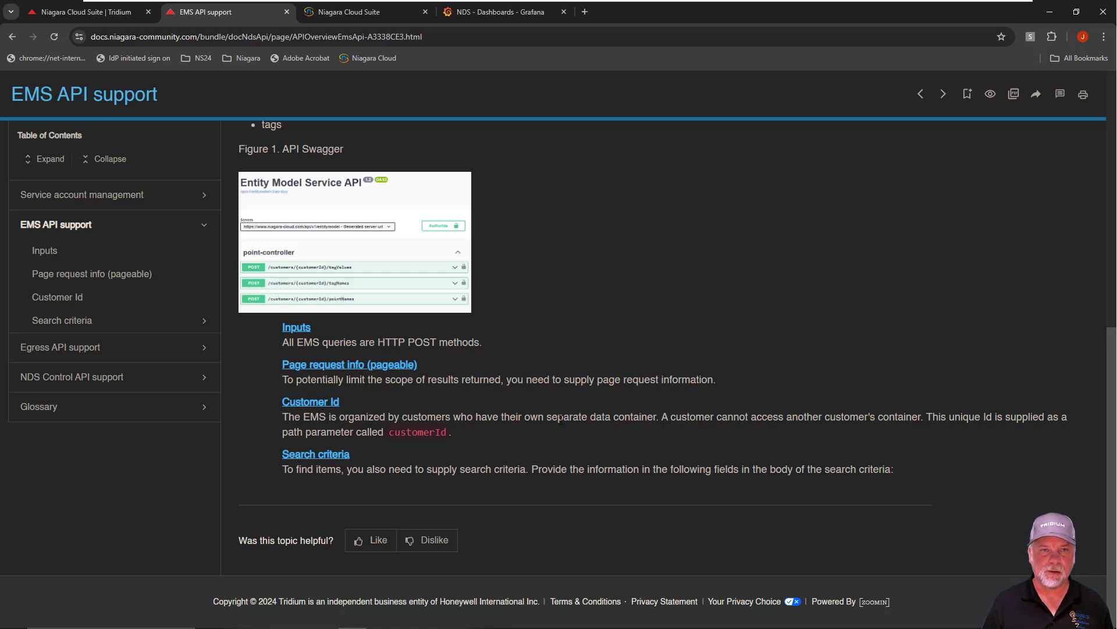
pyautogui.scroll(1, 560, 419)
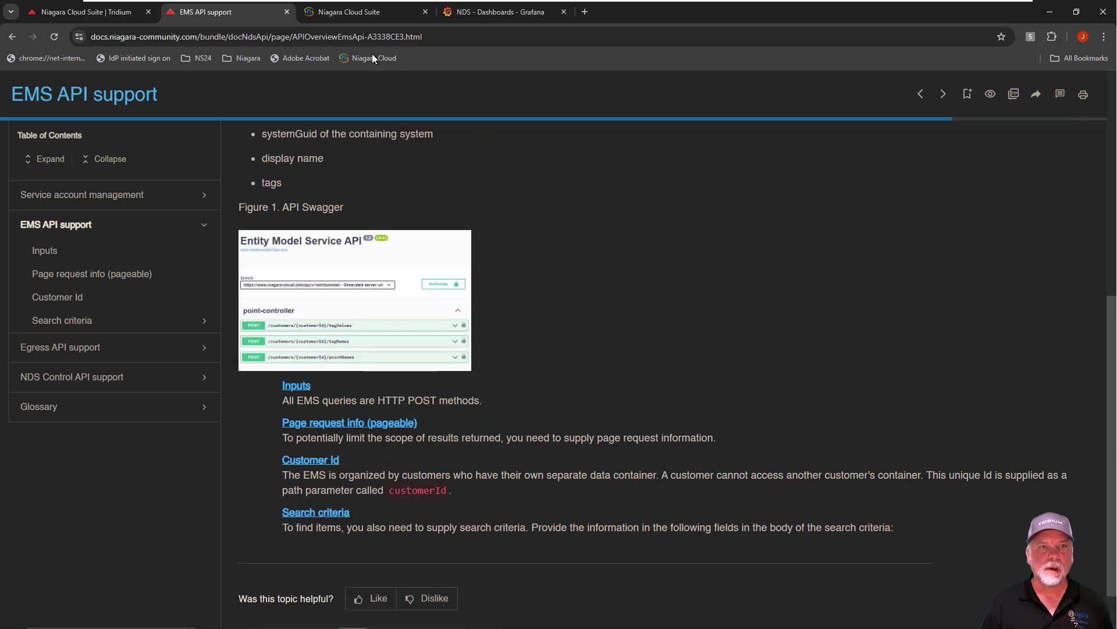
# Switch to Niagara Cloud Suite, open the NSB Systems Engineering customer and highlight the customer ID in its page address
pyautogui.click(348, 11)
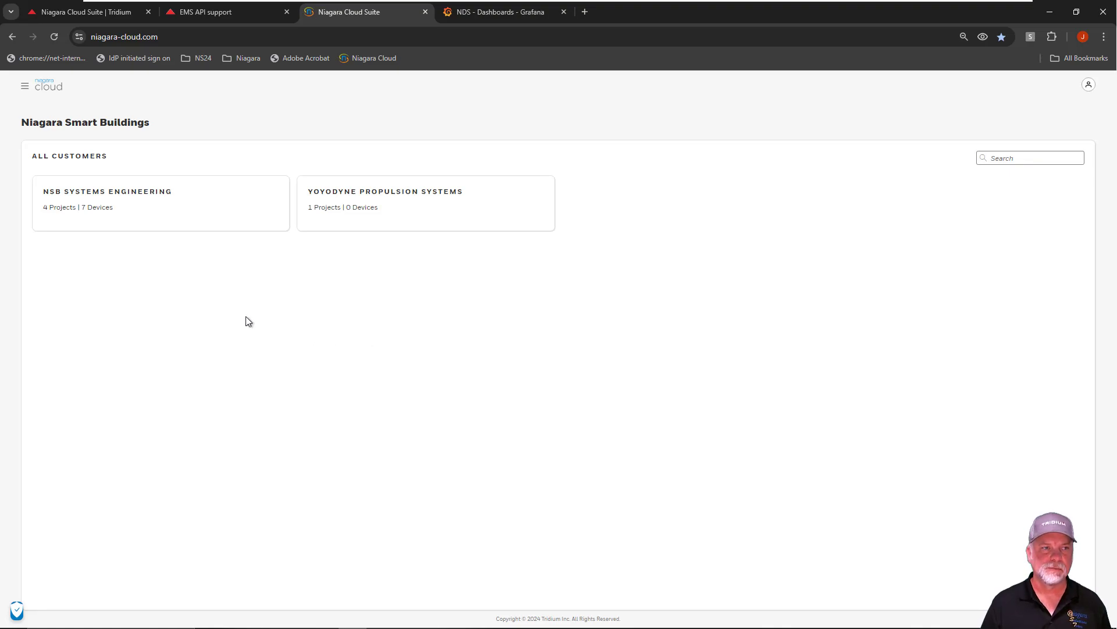
pyautogui.click(132, 203)
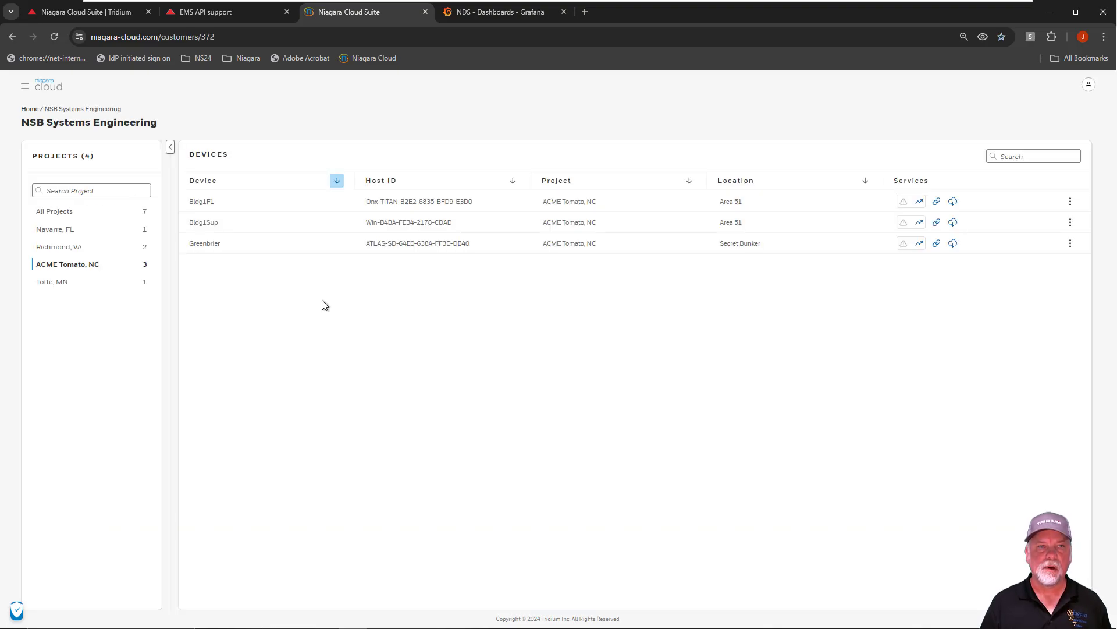
pyautogui.click(230, 36)
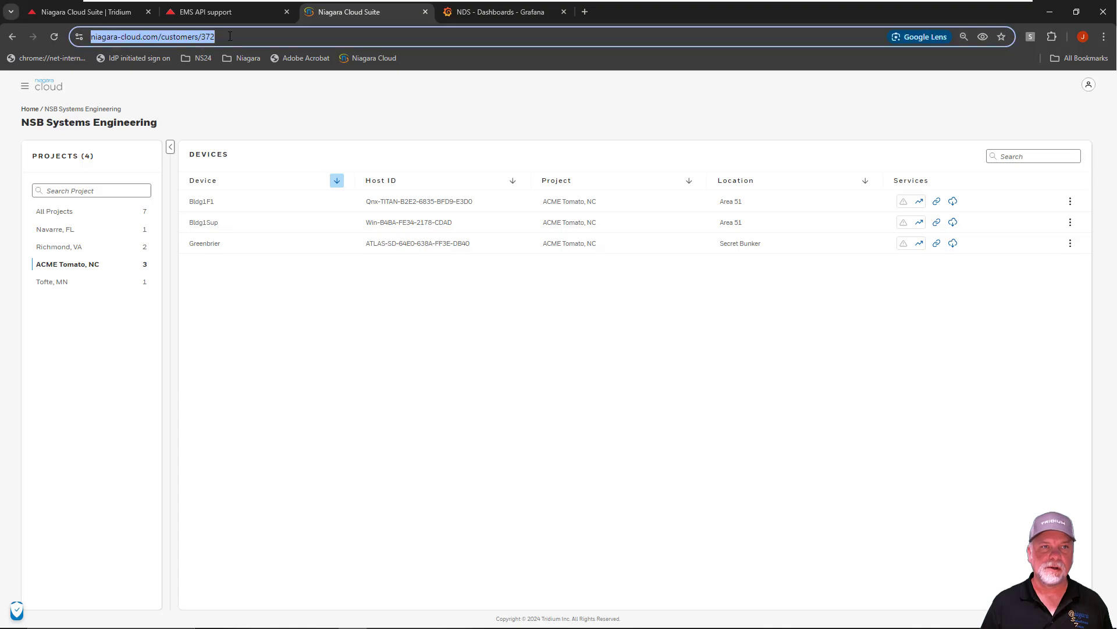
pyautogui.click(205, 38)
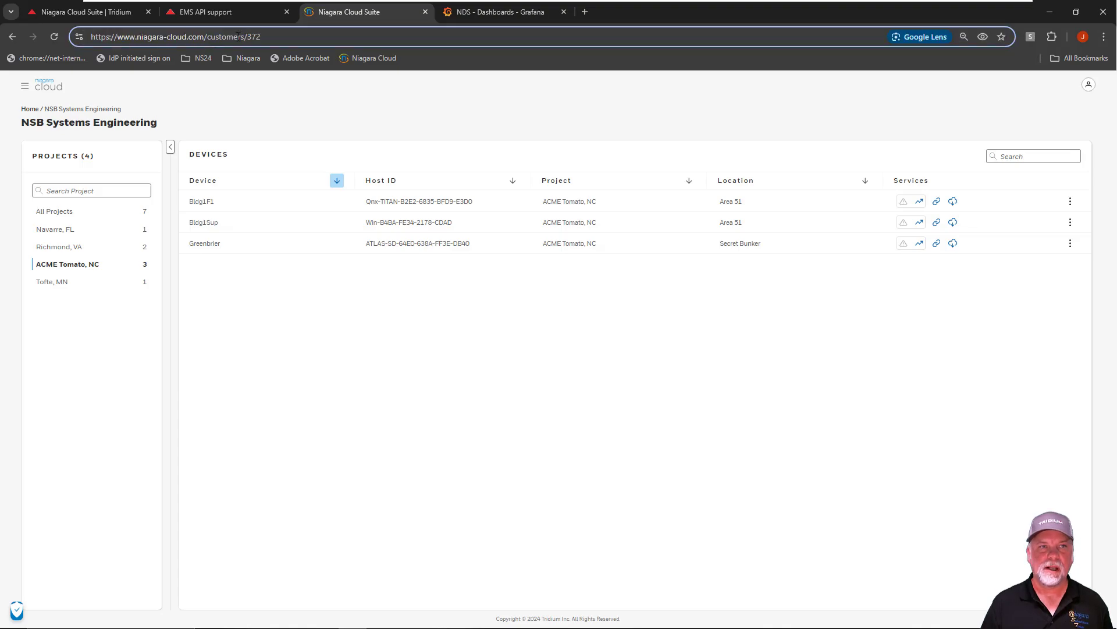
pyautogui.doubleClick(254, 36)
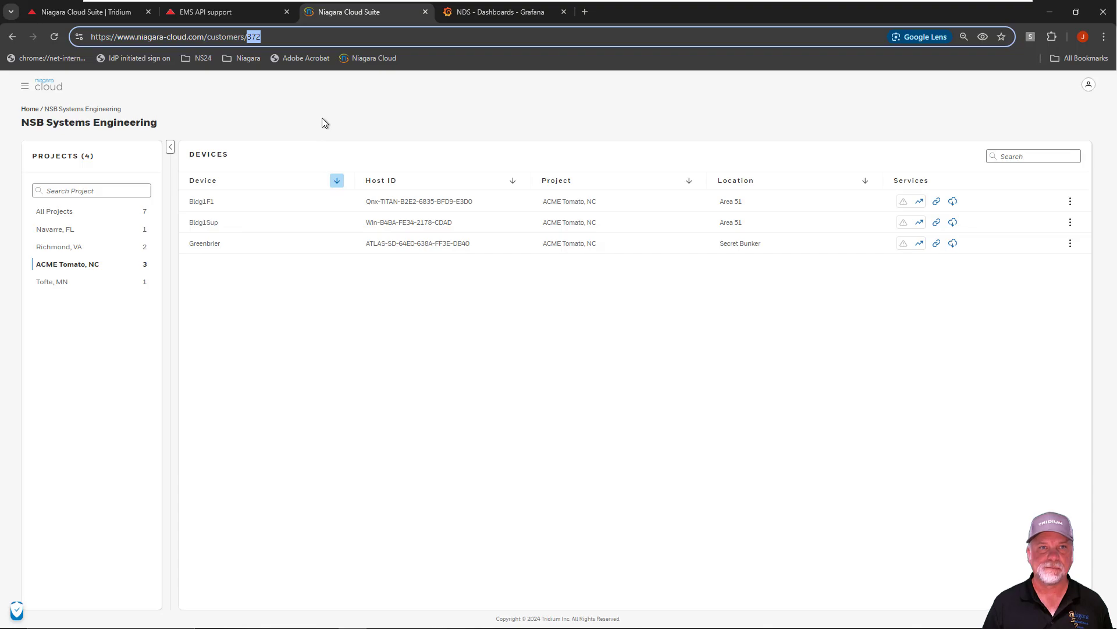
# Return to the EMS API support topic and open its Entity Model Service Swagger link in a separate browser tab
pyautogui.click(208, 14)
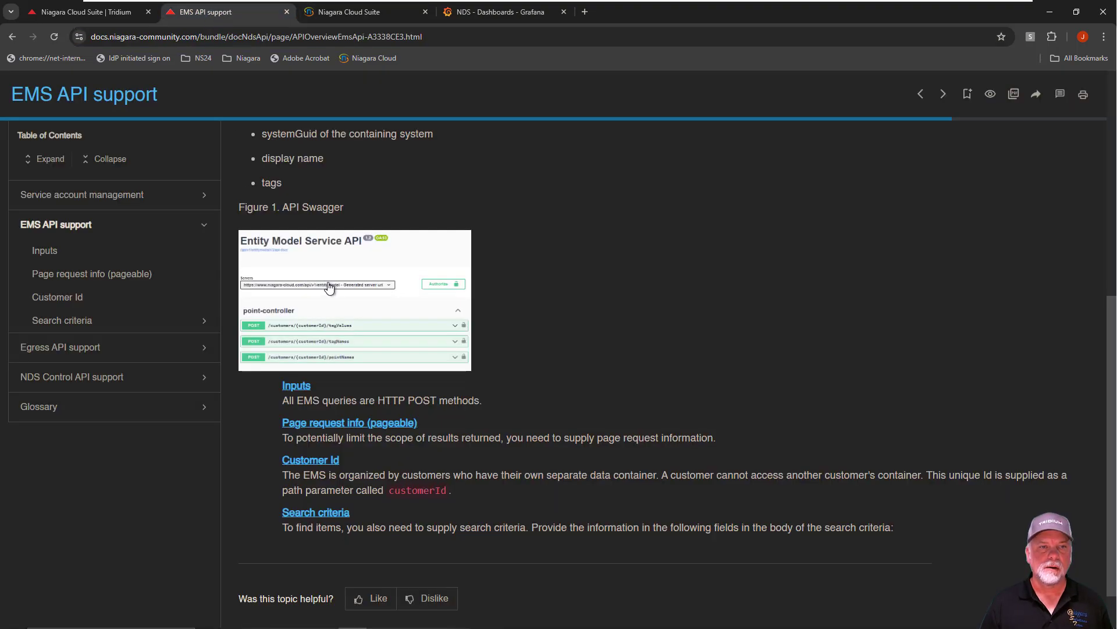
pyautogui.scroll(5, 517, 300)
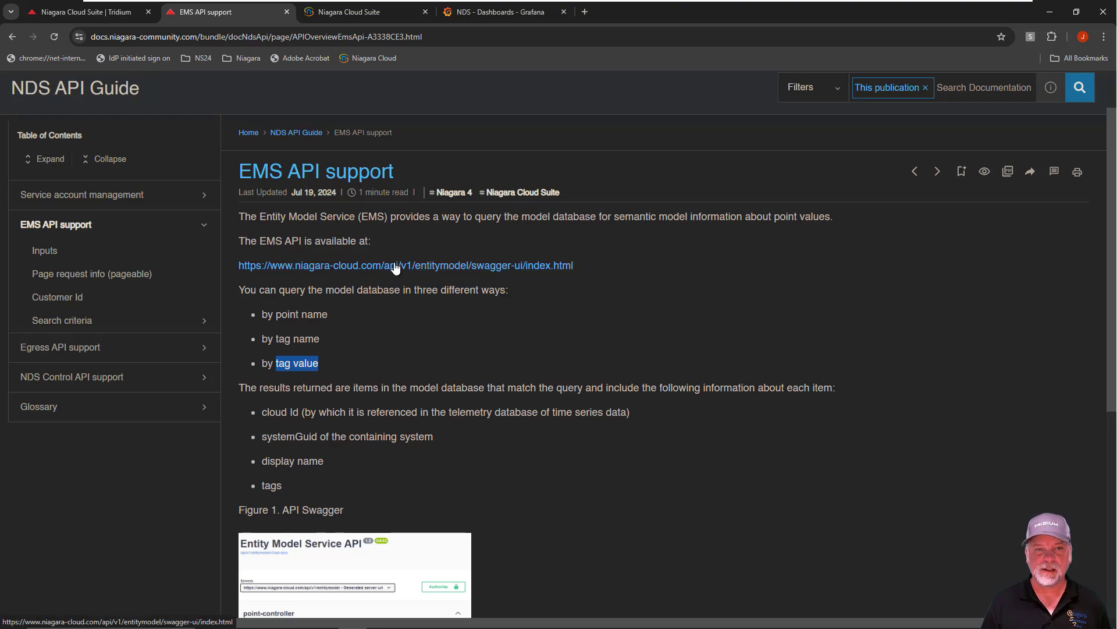
pyautogui.rightClick(416, 268)
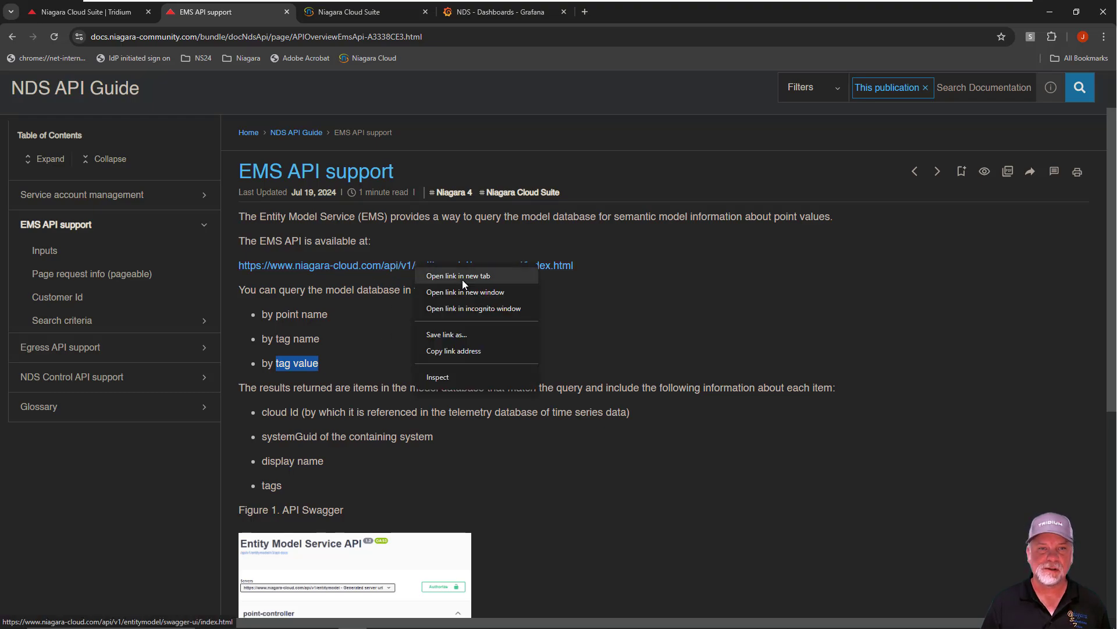
pyautogui.click(462, 278)
pyautogui.click(365, 12)
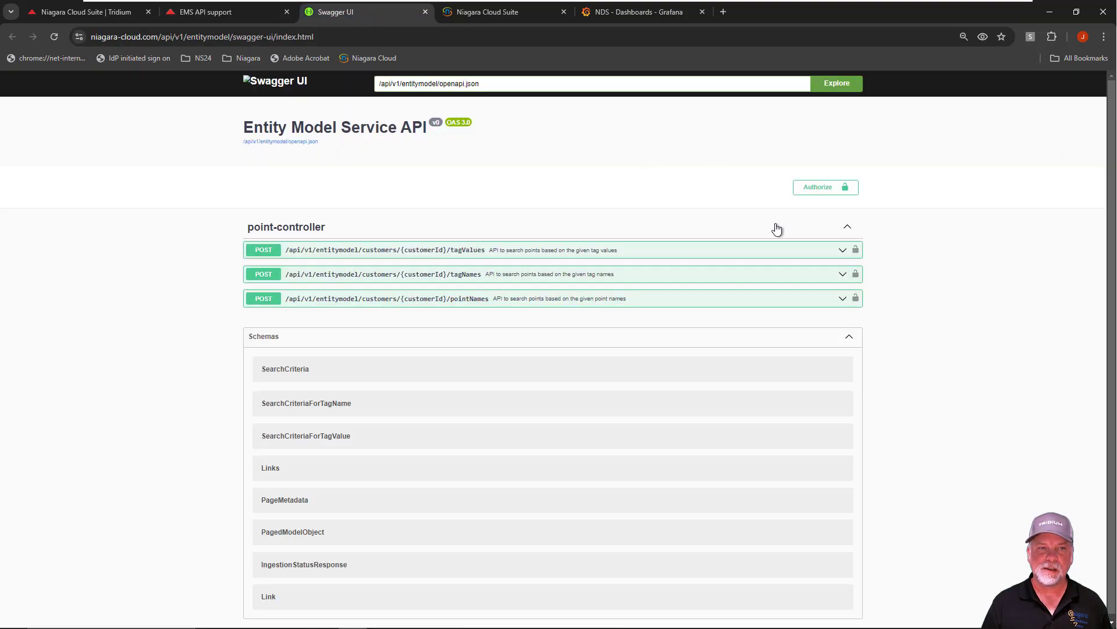
# Expand the tagValues POST endpoint under point-controller and look over its parameters and request body
pyautogui.click(828, 251)
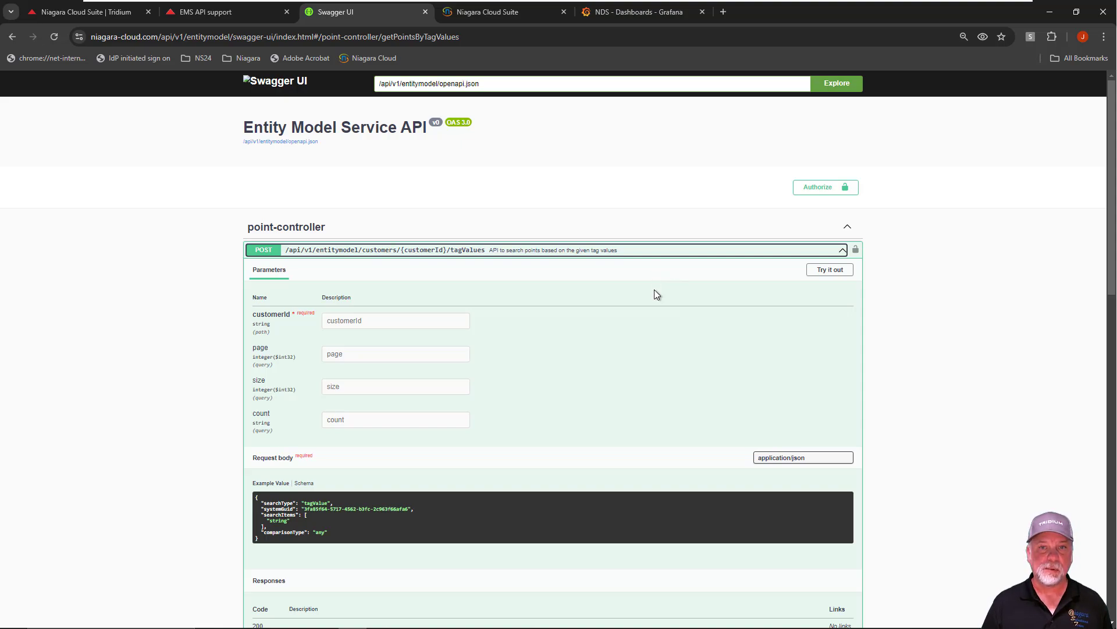
pyautogui.scroll(-5, 654, 293)
pyautogui.scroll(5, 654, 289)
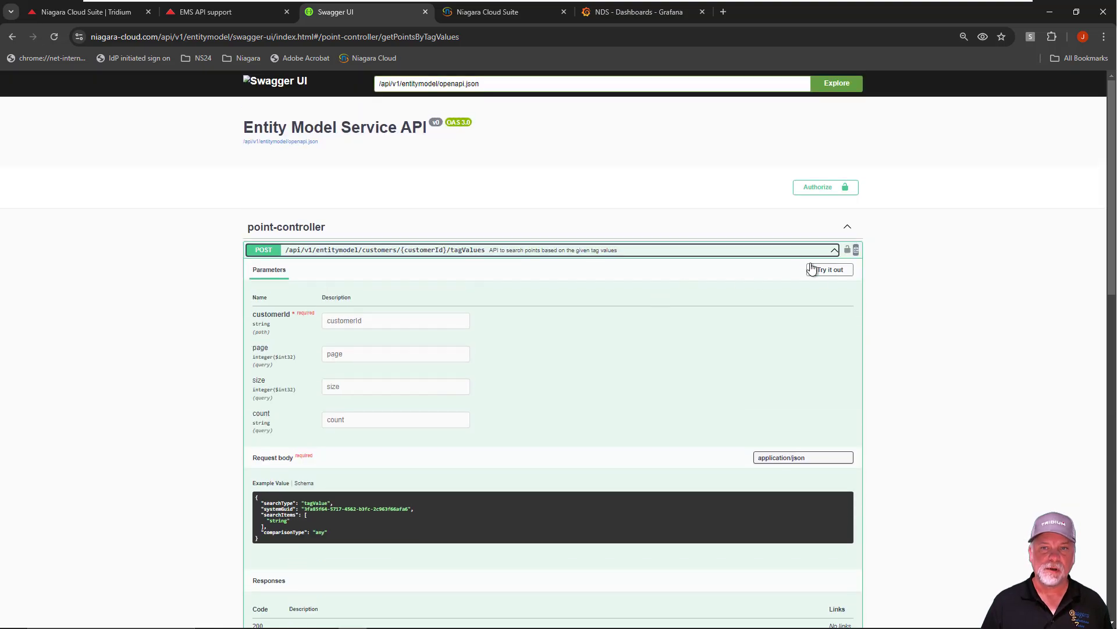
# View the bearer authorization dialog without entering a token, dismiss it and close the Swagger UI page
pyautogui.click(817, 191)
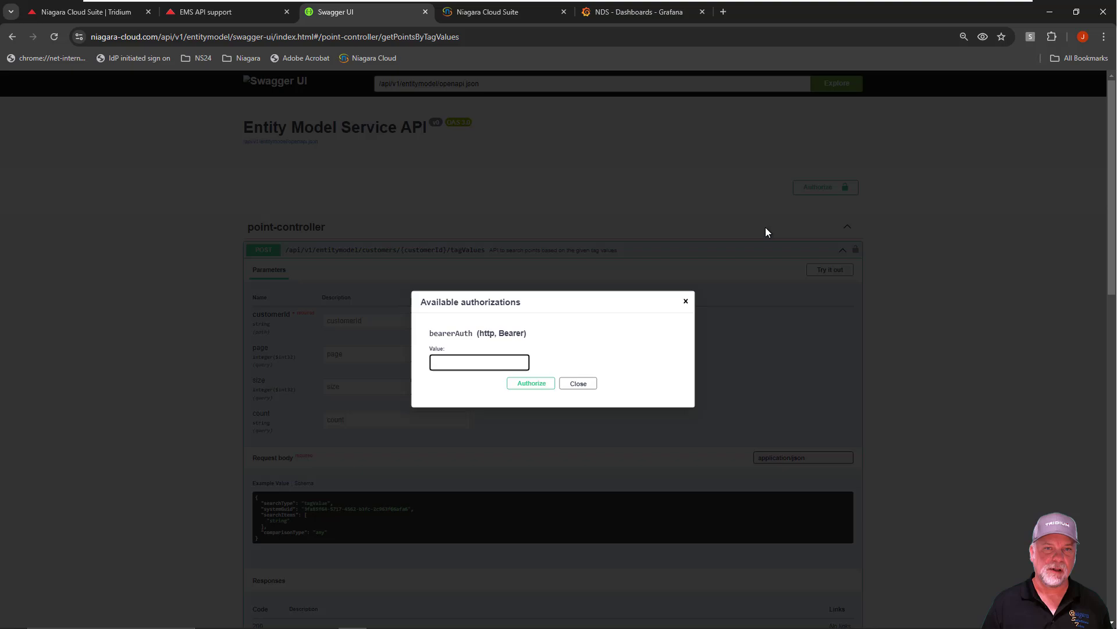
pyautogui.click(687, 300)
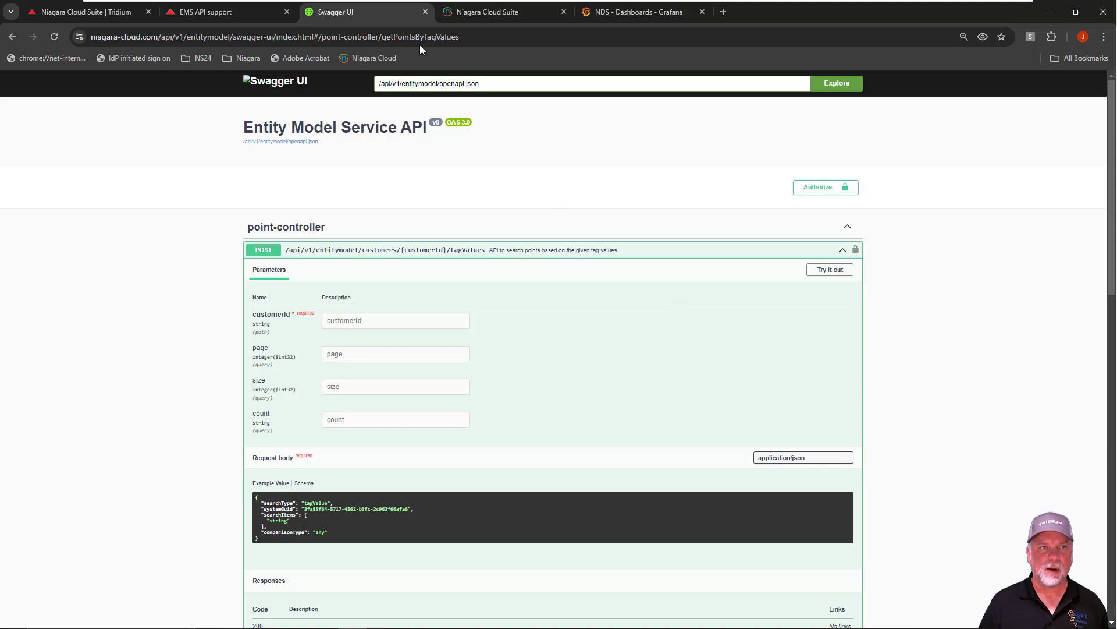
pyautogui.click(425, 11)
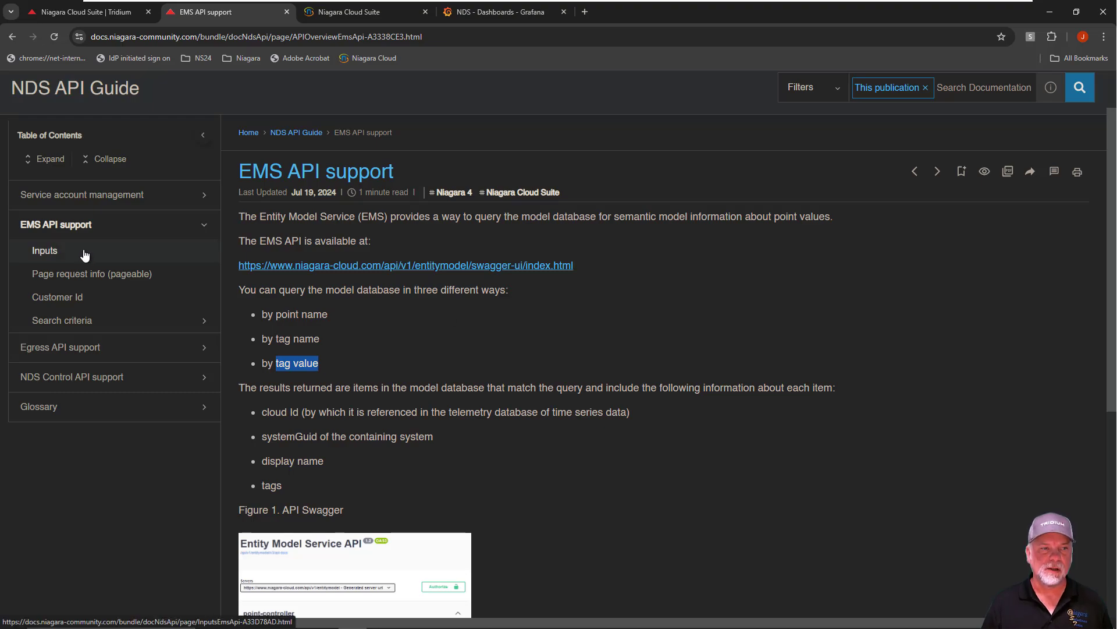
# Open the Search criteria topic under EMS API support and examine the required systemGuid field
pyautogui.click(76, 324)
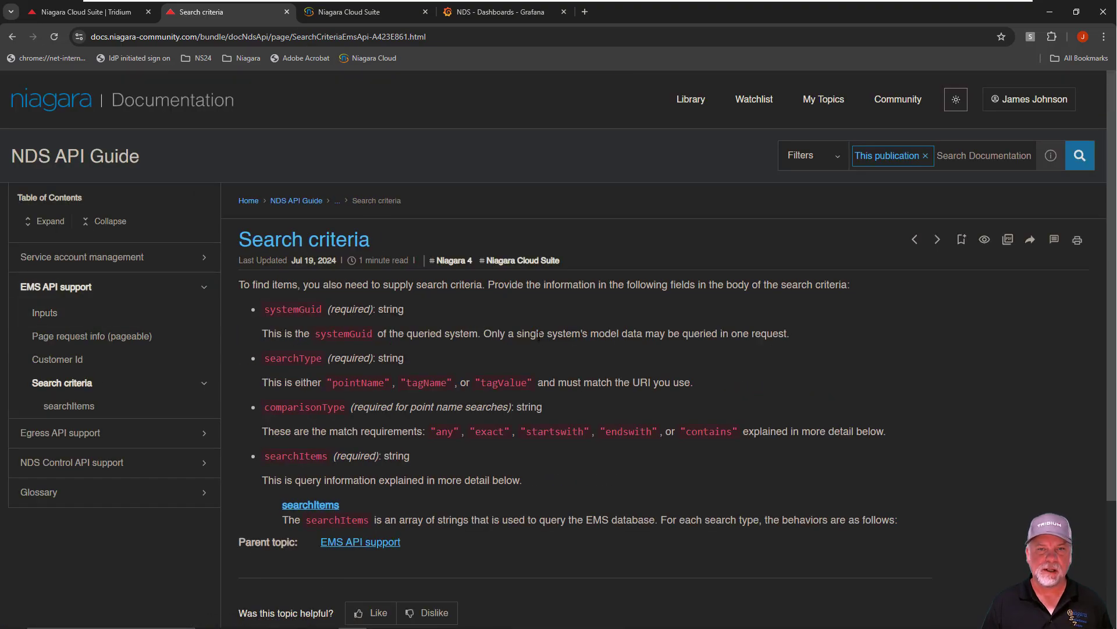
pyautogui.scroll(-1, 626, 332)
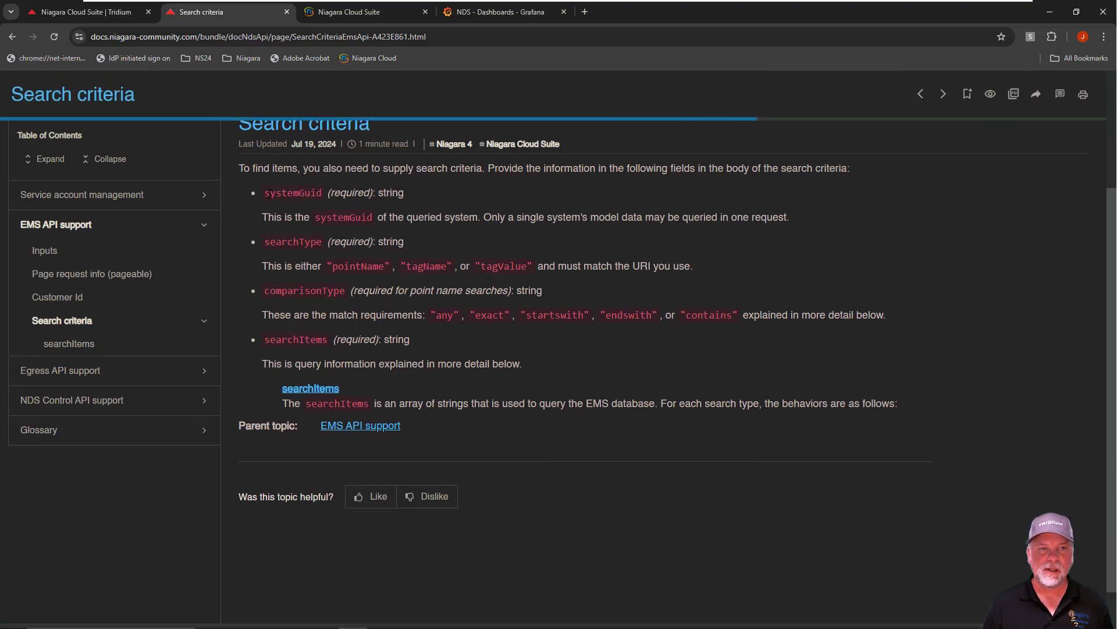
pyautogui.moveTo(270, 192); pyautogui.dragTo(316, 193)
pyautogui.click(452, 193)
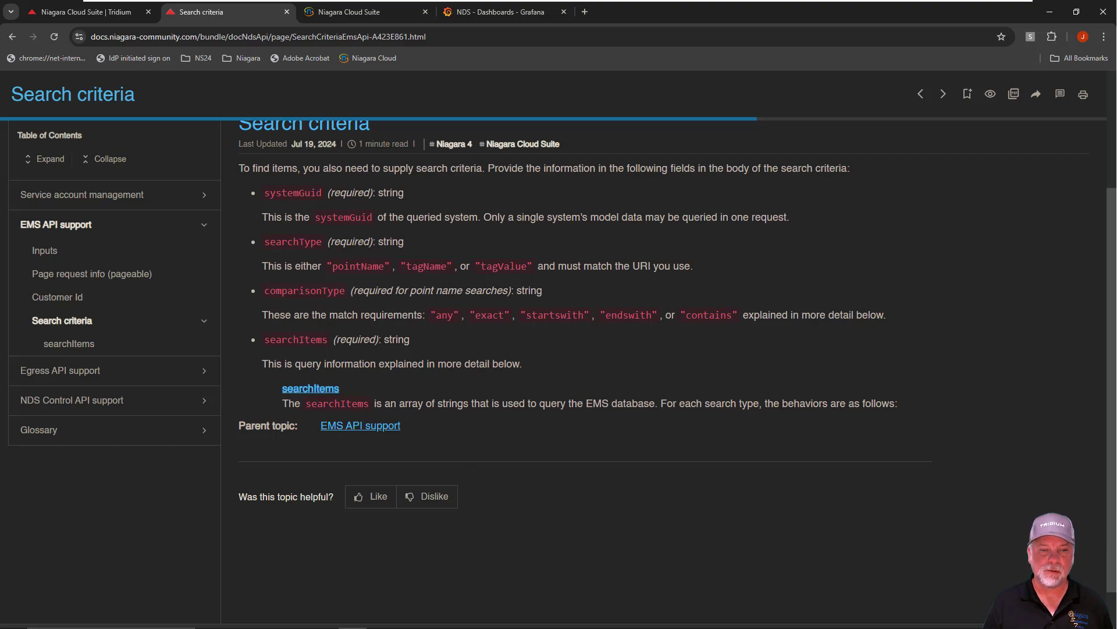
# Switch to Vykon WorkPlace N4, highlight the RpkAuthenticator's System Guid in the CloudConnectionService, and return to the documentation
pyautogui.moveTo(415, 621)
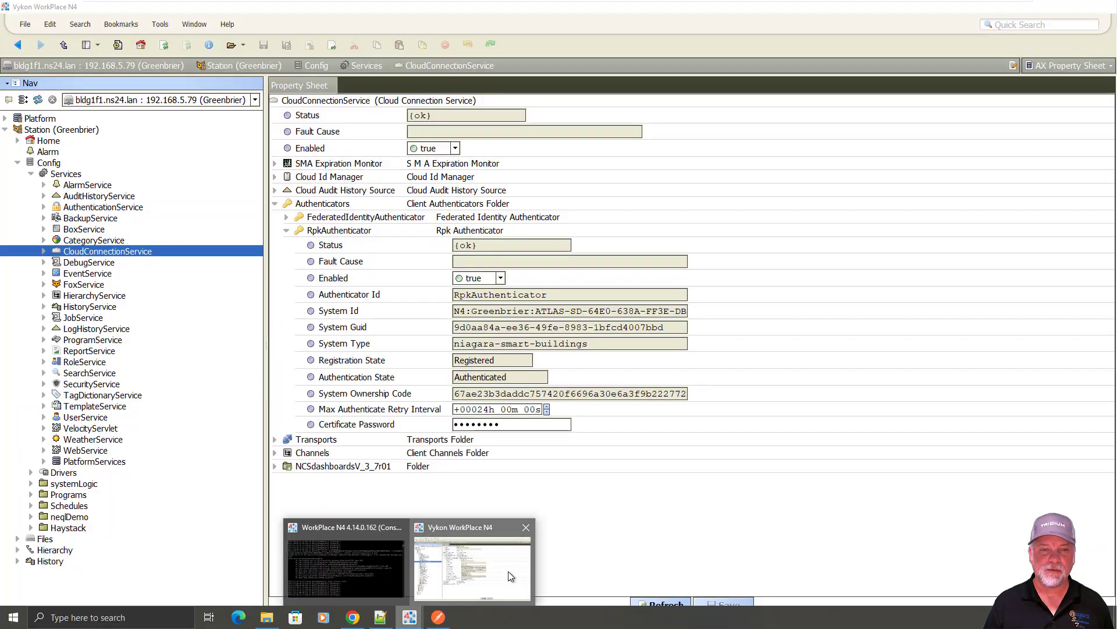
pyautogui.click(508, 571)
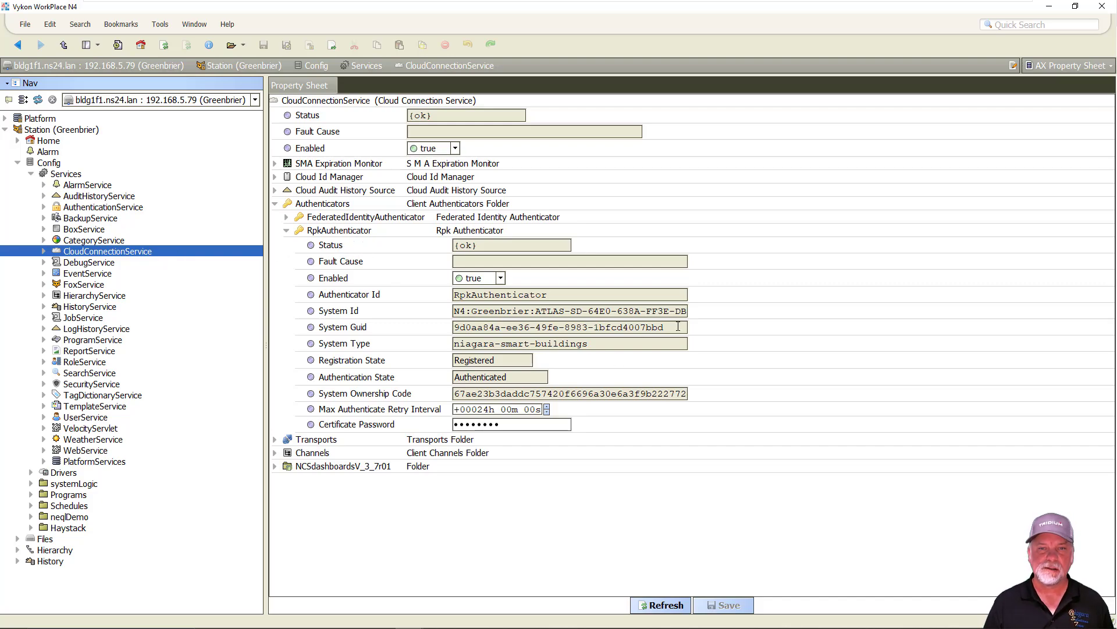
pyautogui.moveTo(678, 327); pyautogui.dragTo(437, 341)
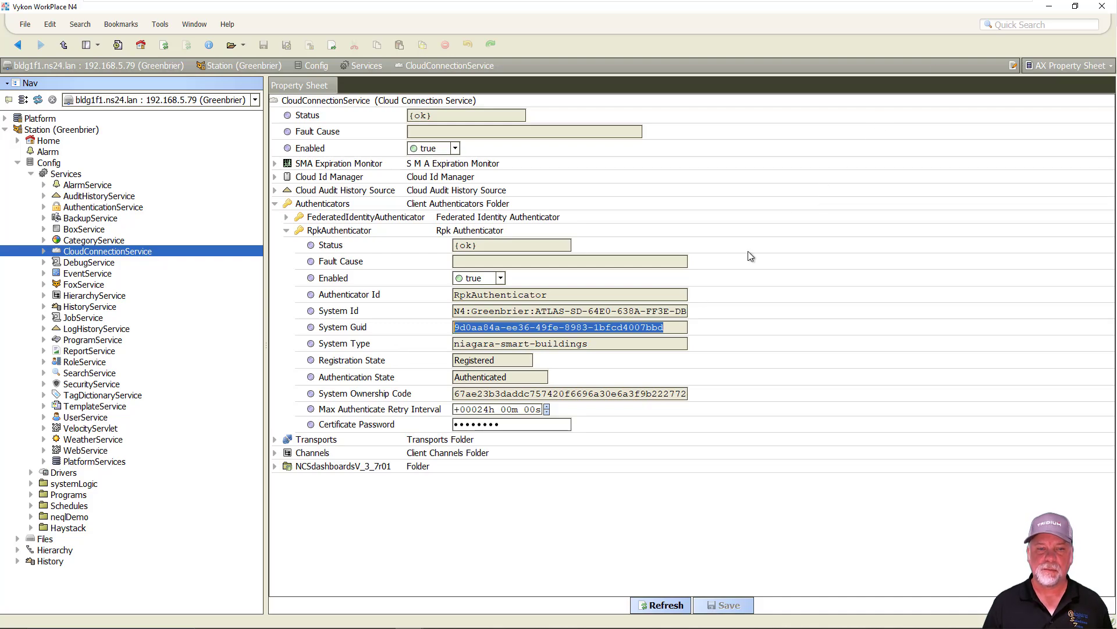
pyautogui.click(1051, 10)
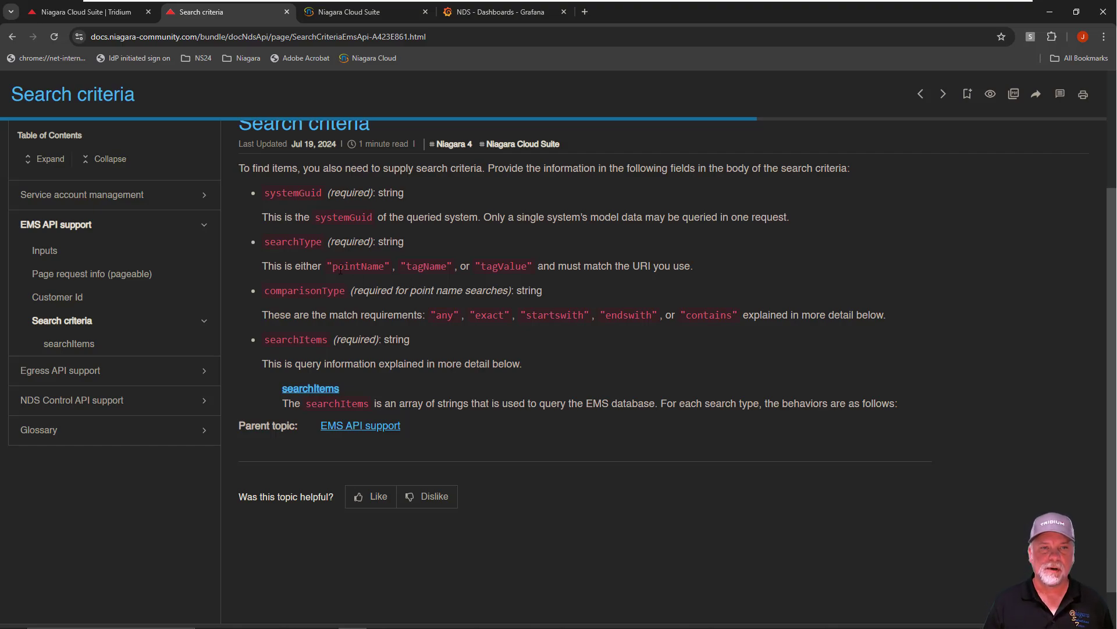
# Highlight the allowed searchType values, the comparisonType match options and the searchItems field in the search criteria
pyautogui.moveTo(332, 268); pyautogui.dragTo(523, 266)
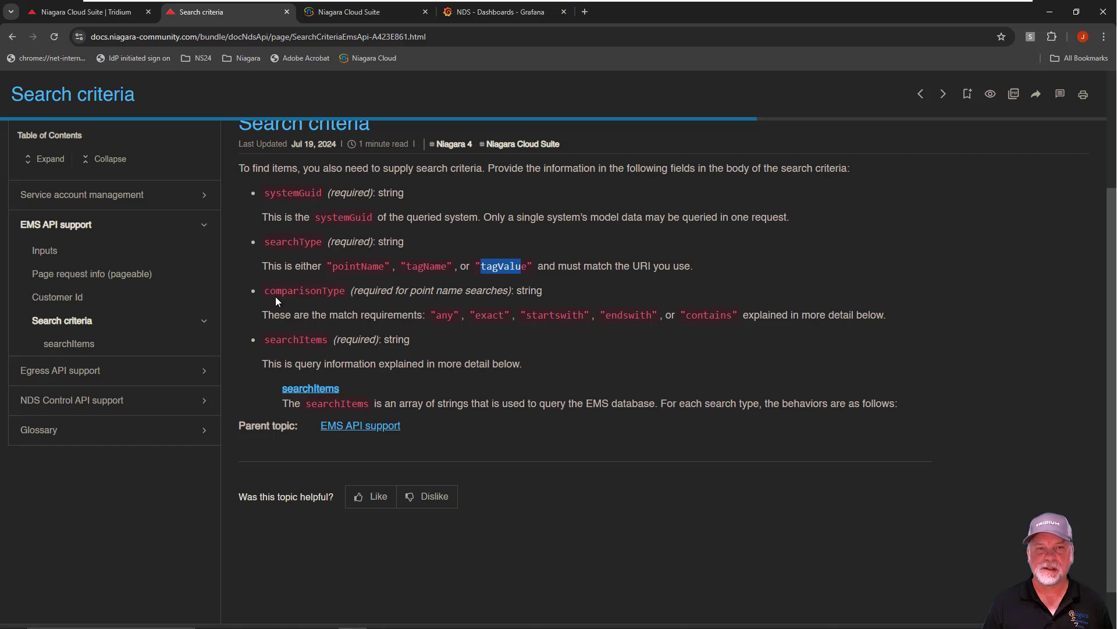
pyautogui.moveTo(434, 315); pyautogui.dragTo(733, 316)
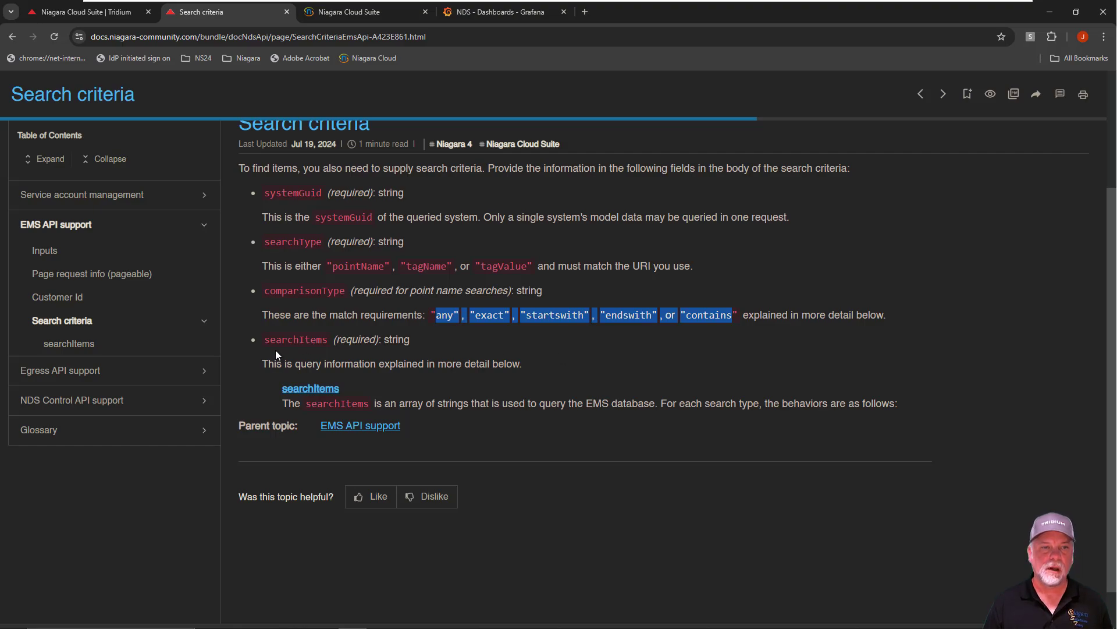
pyautogui.moveTo(263, 341); pyautogui.dragTo(329, 340)
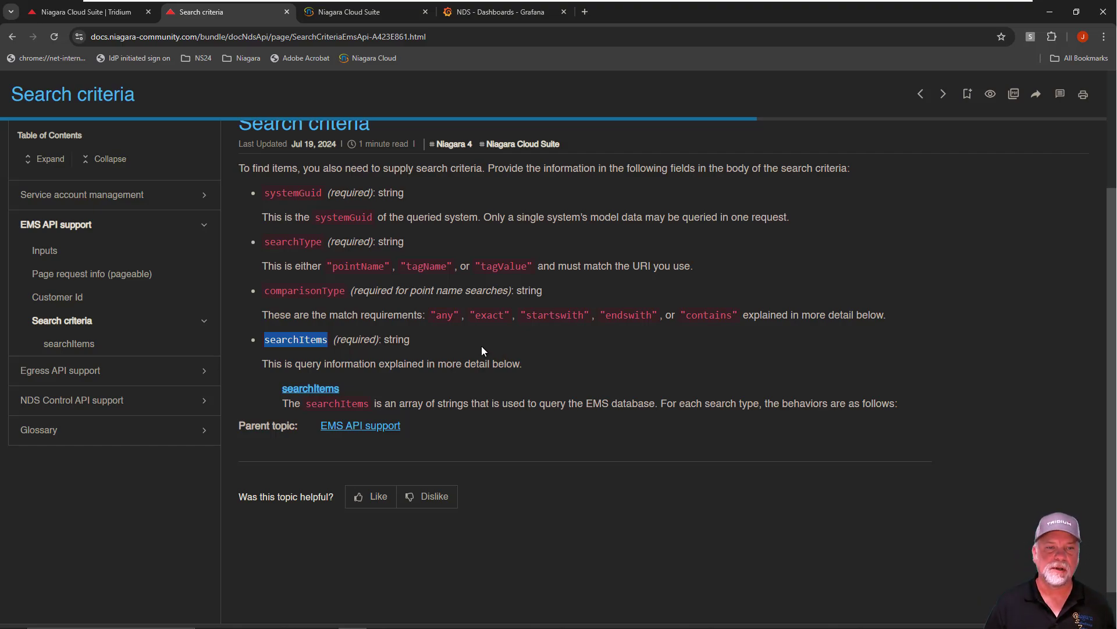
# Open the searchItems topic under Search criteria and highlight the note on case-sensitive pointName queries
pyautogui.click(69, 344)
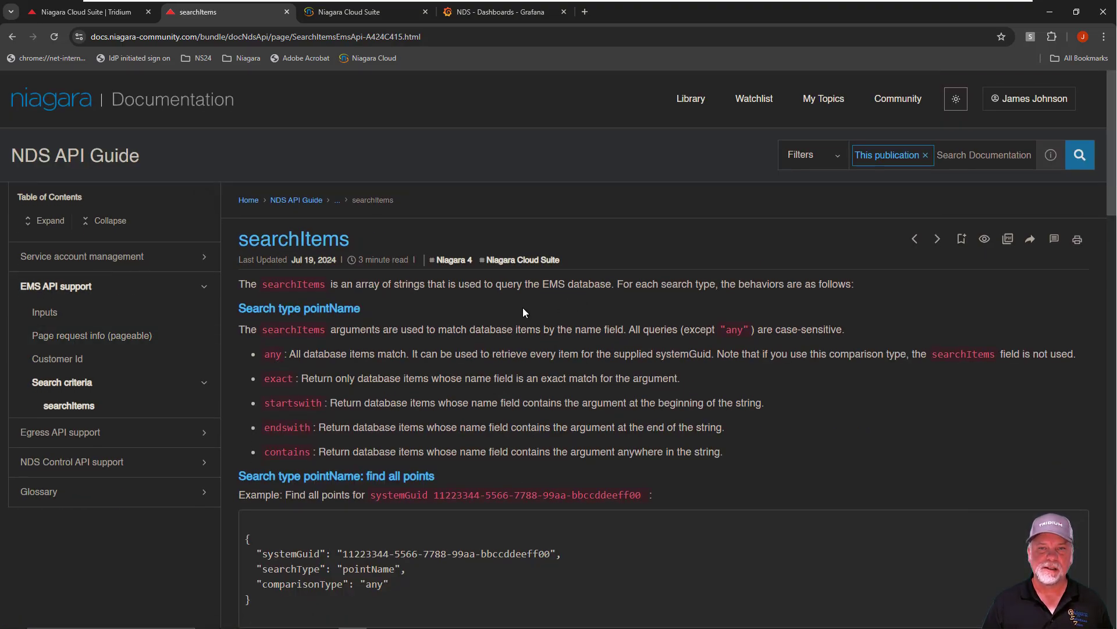
pyautogui.scroll(-1, 523, 312)
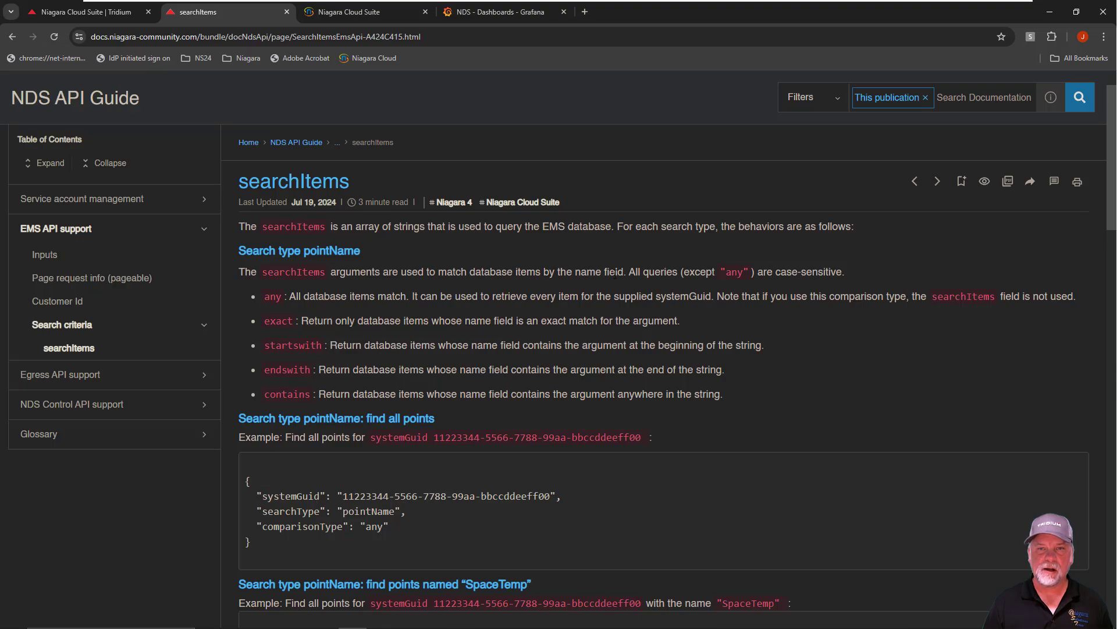
pyautogui.moveTo(627, 271); pyautogui.dragTo(847, 271)
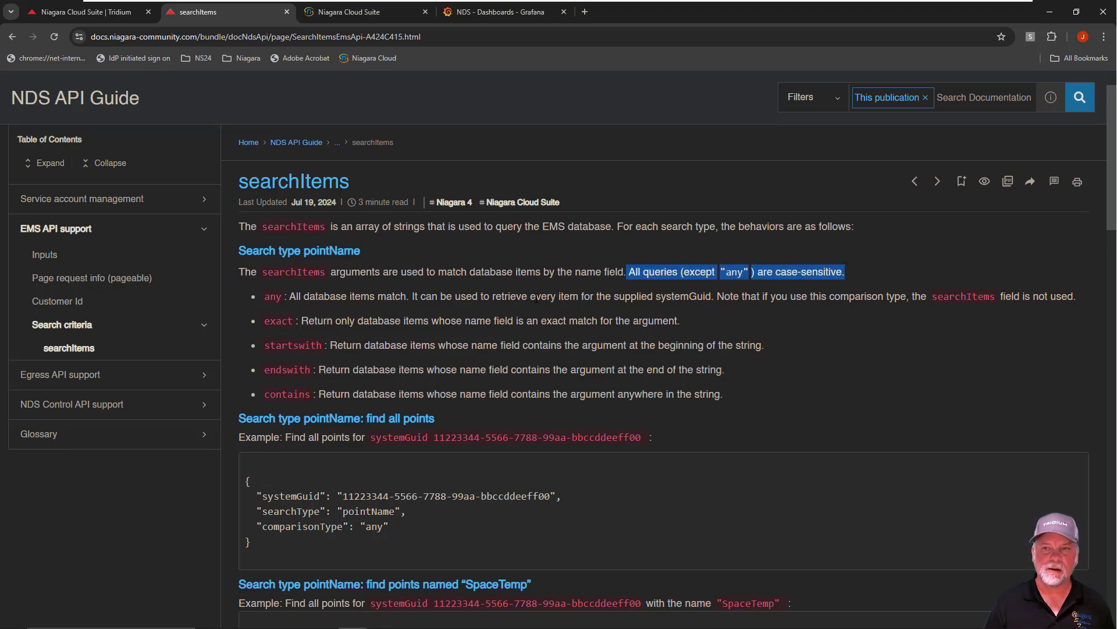
# Examine the searchItems topic's comparison types and its example queries for the pointName, tagName and tagValue search types
pyautogui.scroll(-2, 674, 360)
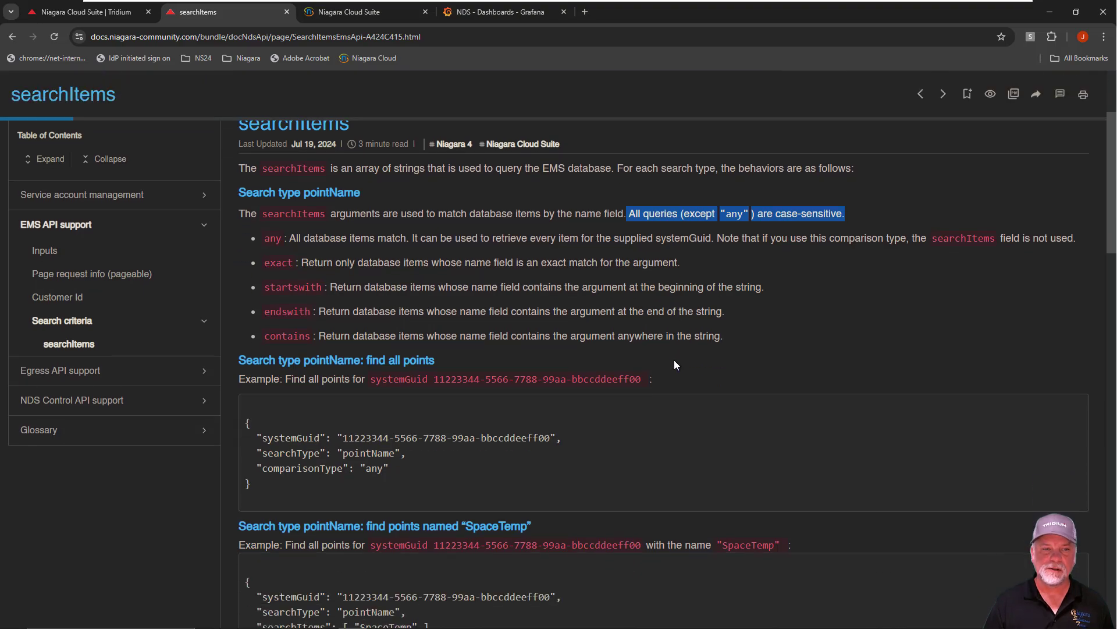
pyautogui.scroll(-1, 592, 376)
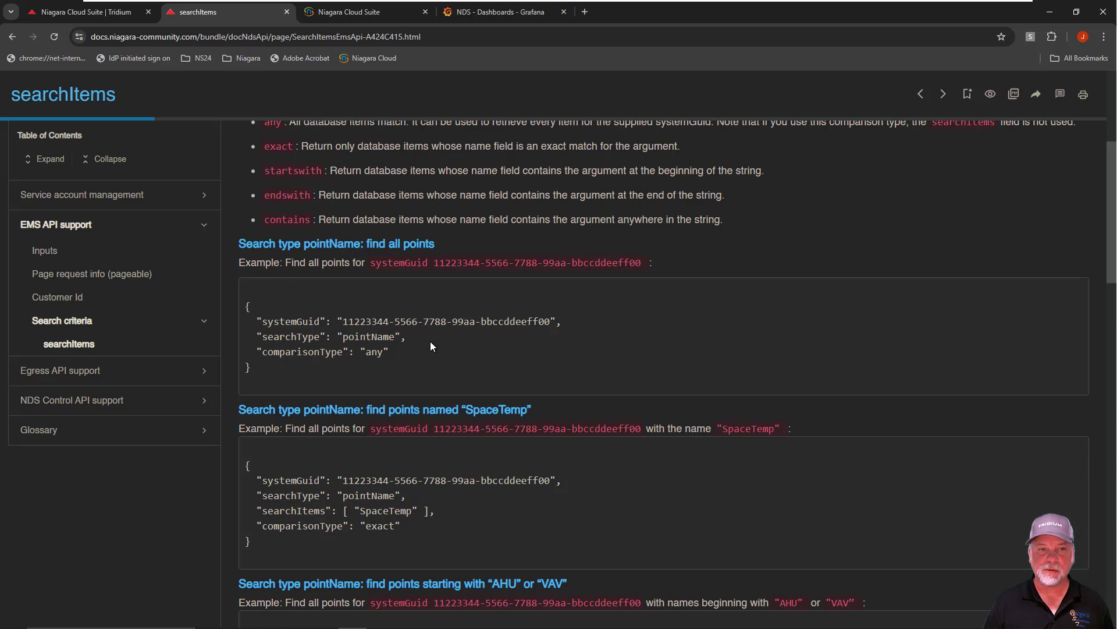
pyautogui.scroll(-1, 426, 342)
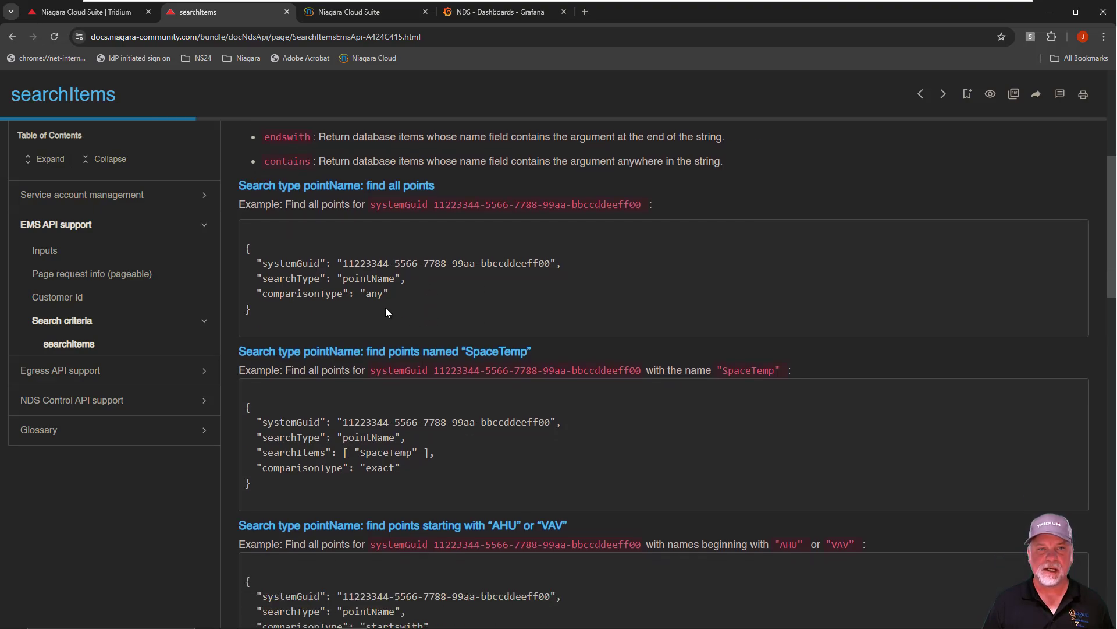
pyautogui.scroll(-8, 483, 361)
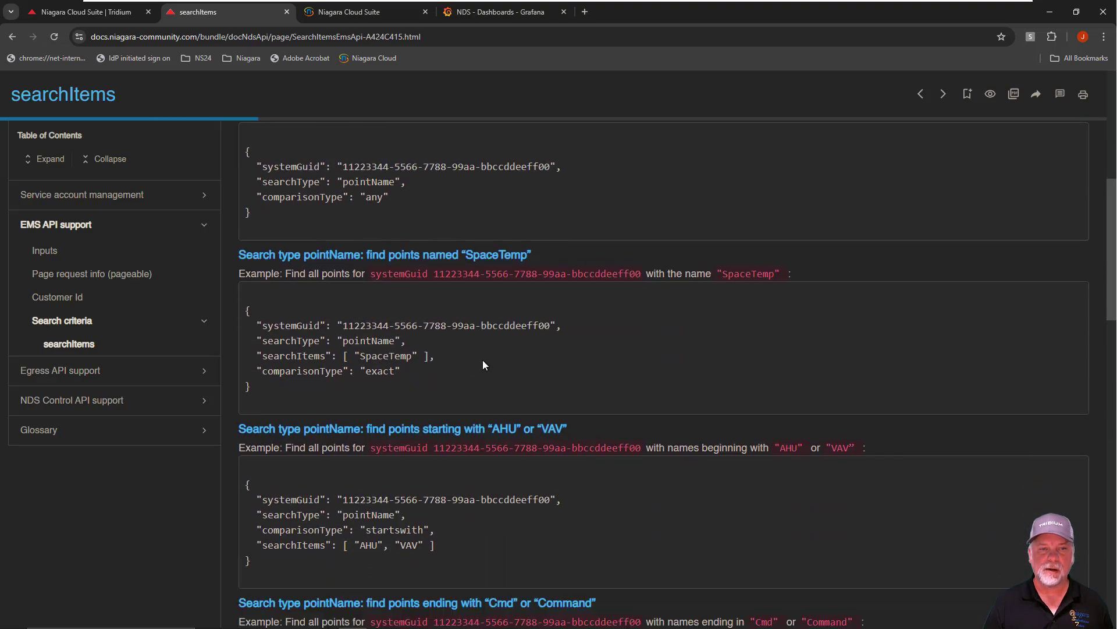
pyautogui.scroll(-7, 483, 359)
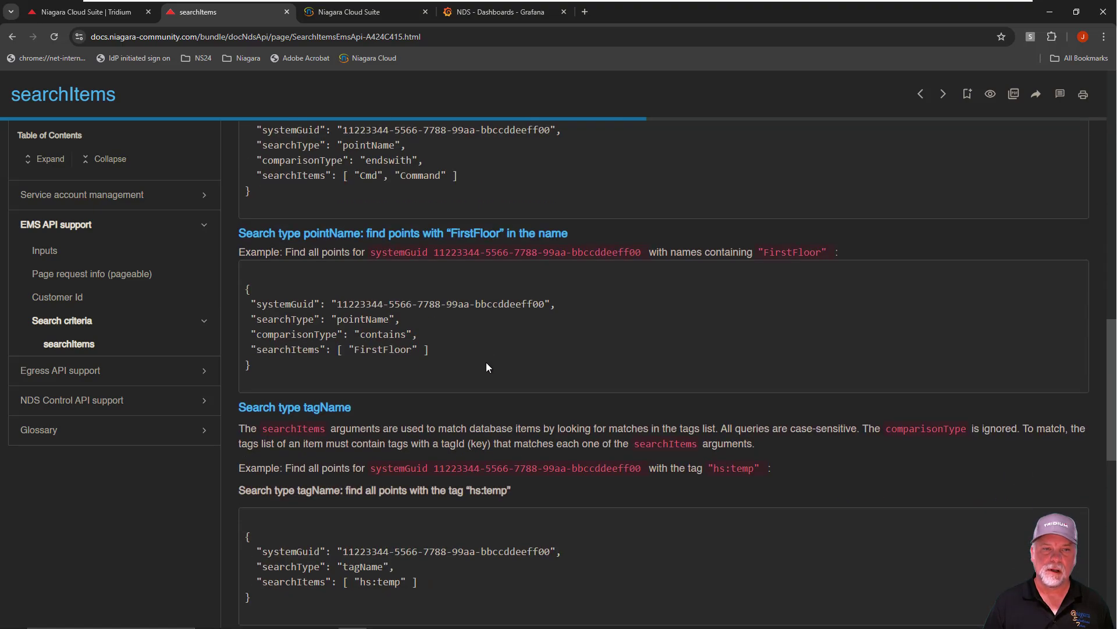
pyautogui.scroll(-7, 486, 363)
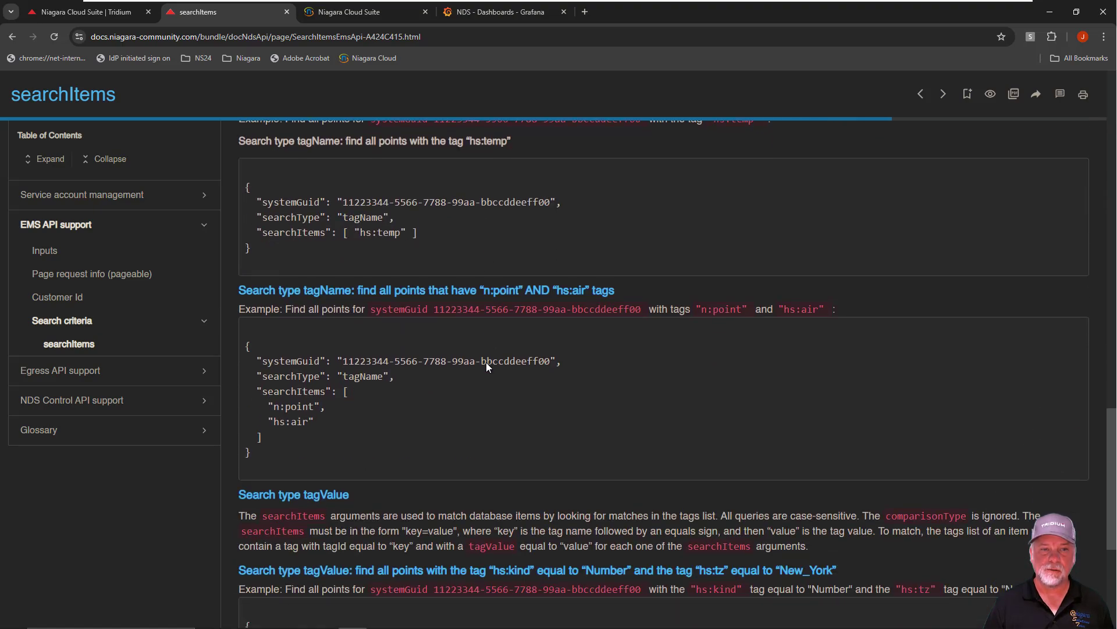
pyautogui.scroll(-1, 487, 362)
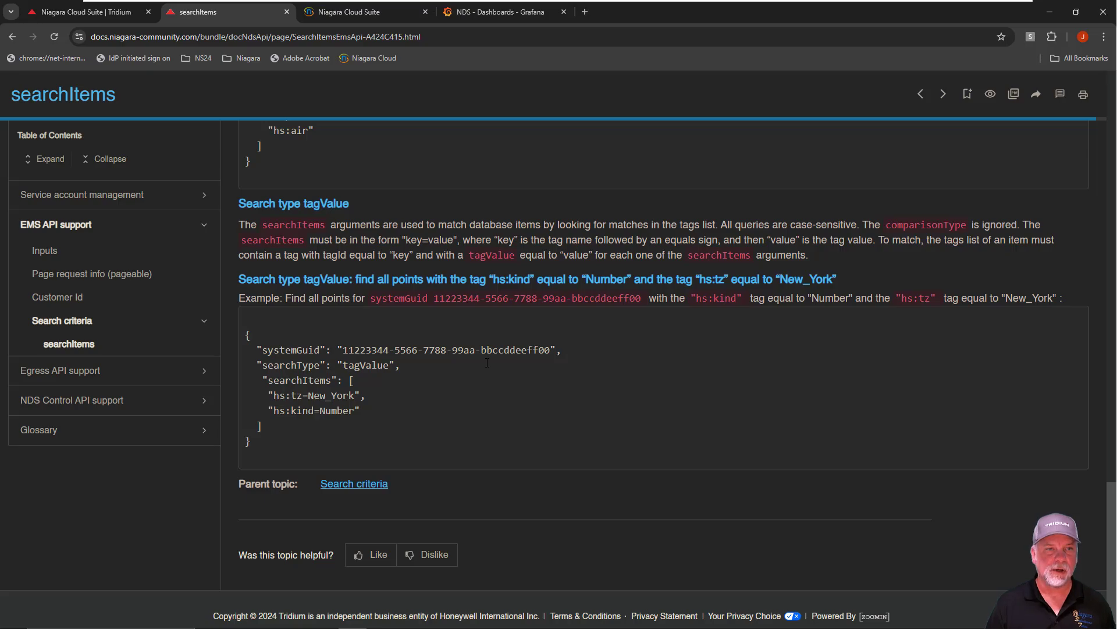
pyautogui.scroll(14, 487, 362)
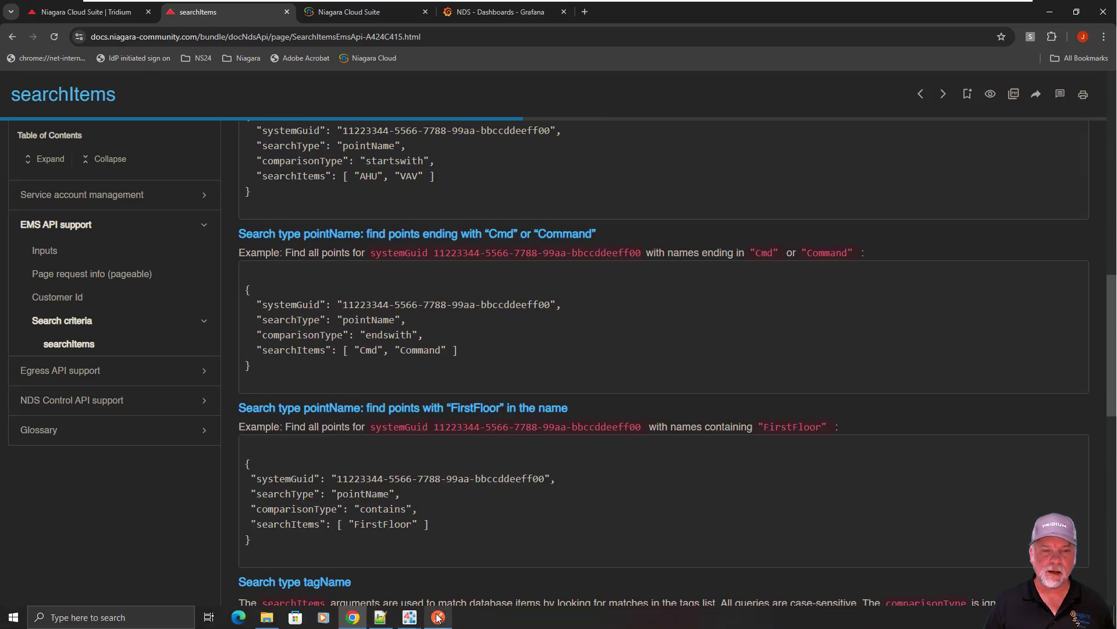
# Switch to Postman and examine the NDS API Testing collection's bearer token authorization, pre-request script and collection variables
pyautogui.click(438, 617)
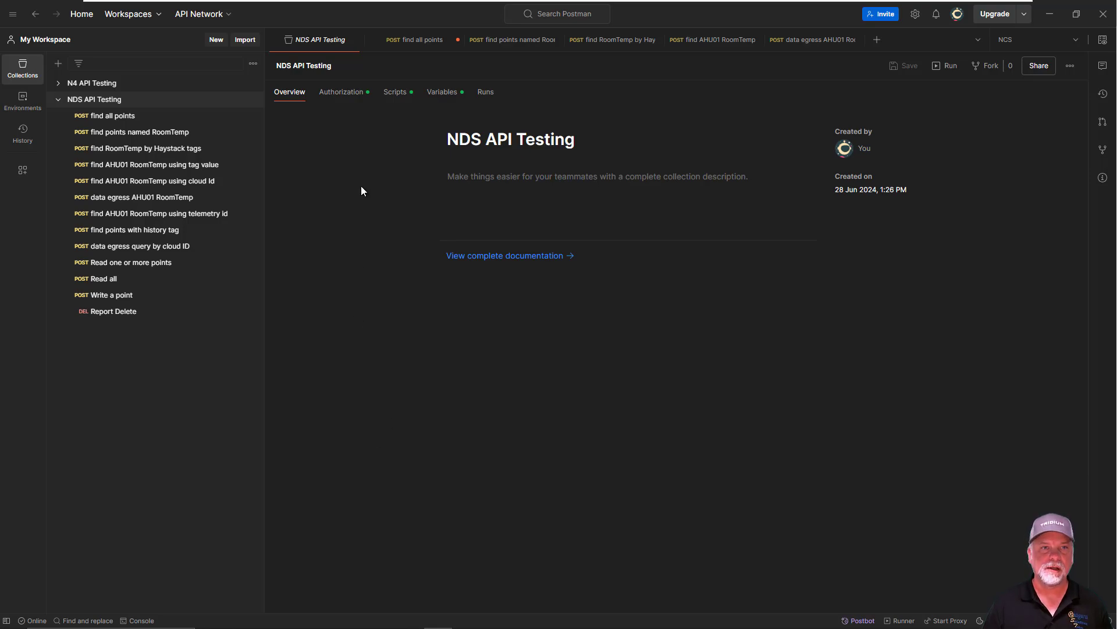
pyautogui.click(342, 93)
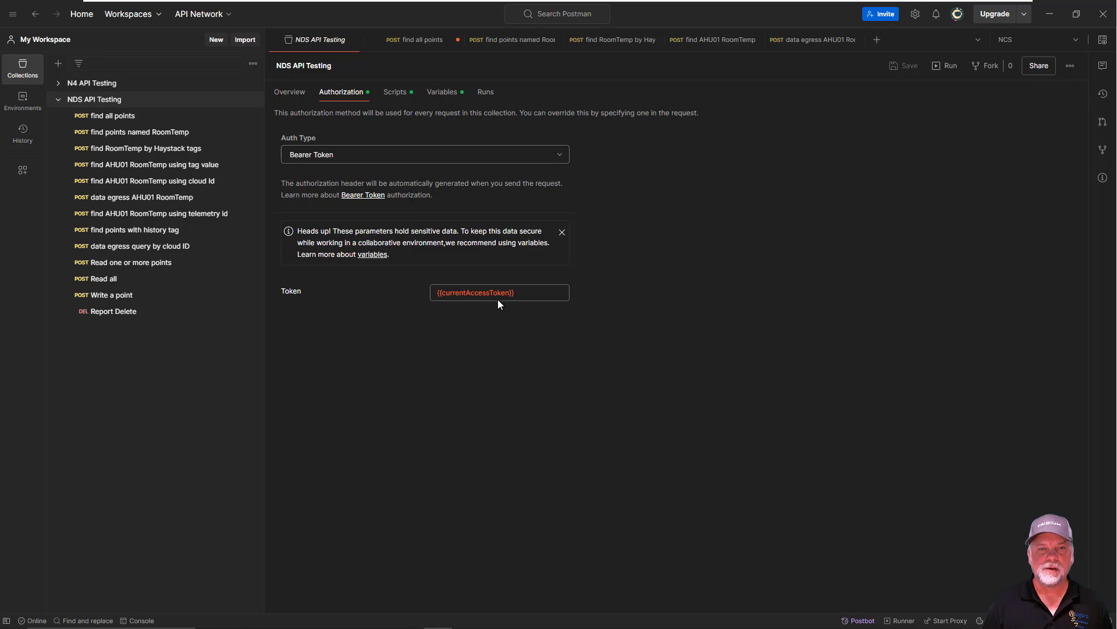
pyautogui.tripleClick(522, 295)
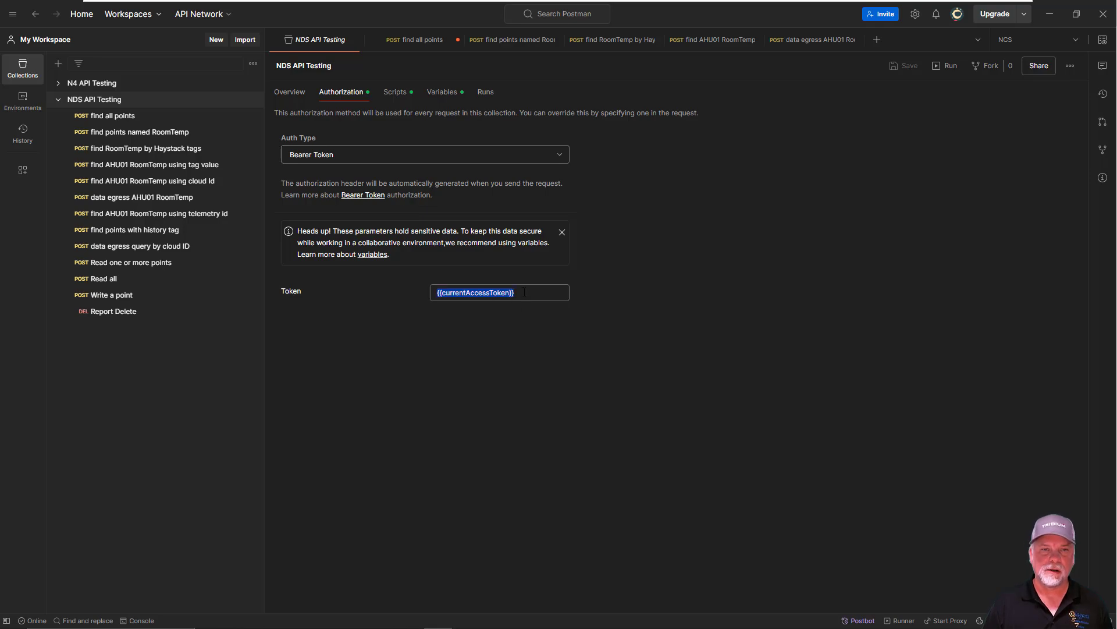
pyautogui.moveTo(522, 295); pyautogui.dragTo(430, 300)
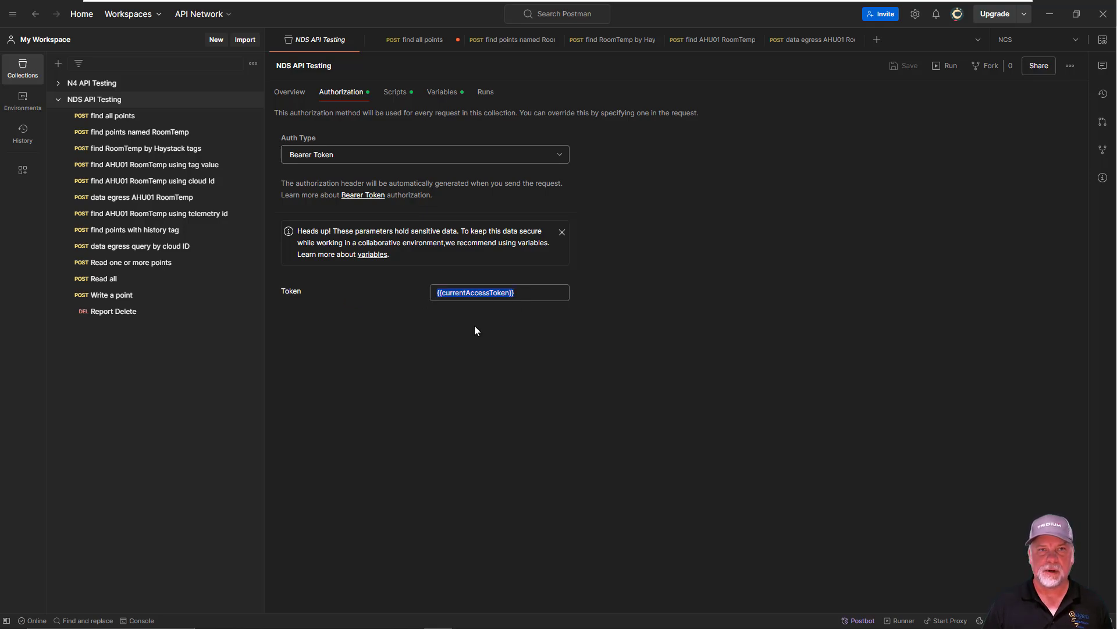
pyautogui.click(395, 92)
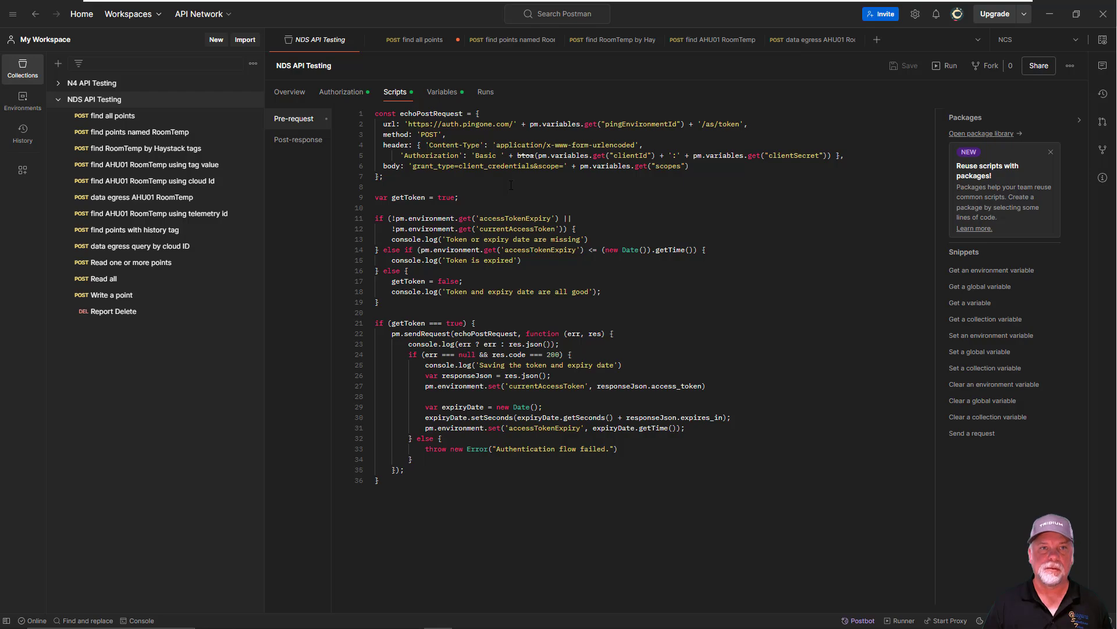
pyautogui.click(441, 93)
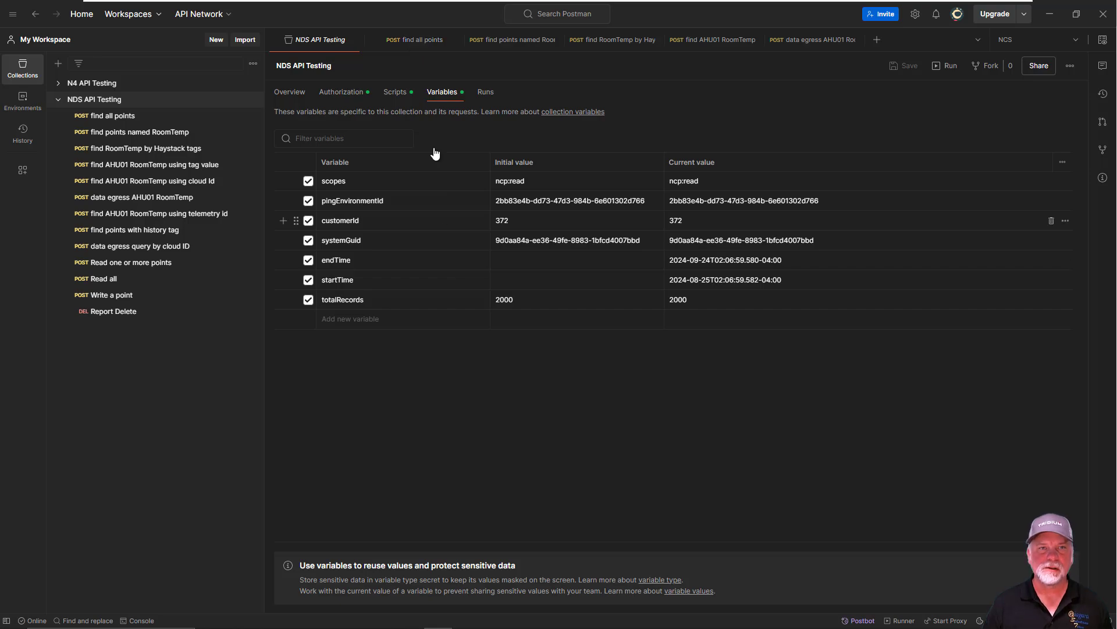
# Open the find all points request and view the available HTTP methods, keeping POST
pyautogui.click(417, 42)
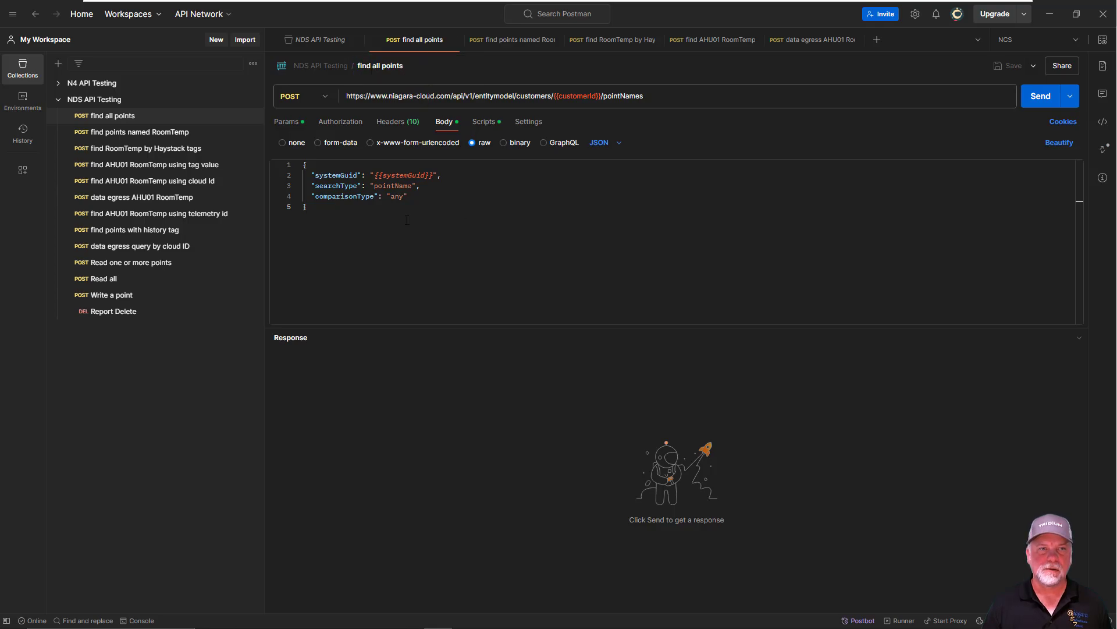
pyautogui.click(324, 97)
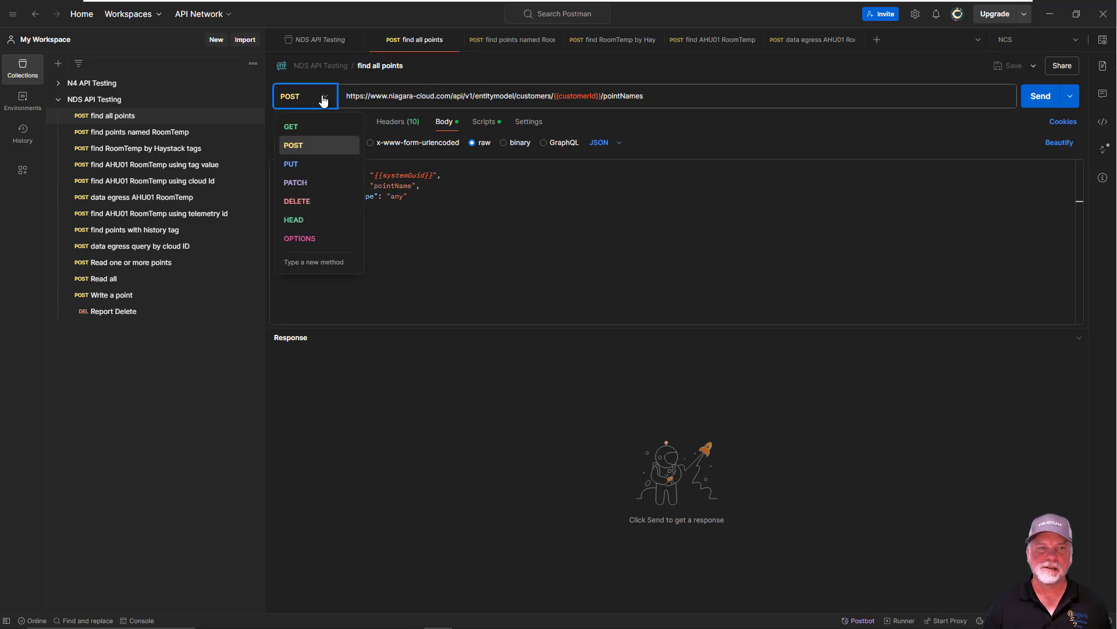
pyautogui.click(324, 99)
# Highlight the host, the entity model API path and the pointNames ending in the request URL
pyautogui.click(392, 96)
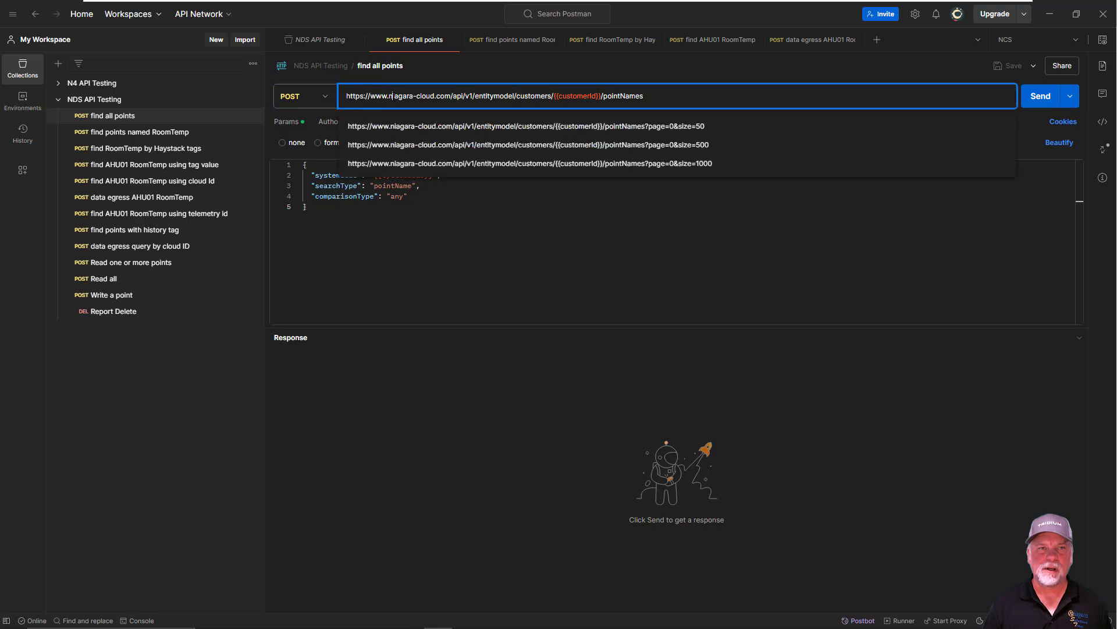
pyautogui.moveTo(376, 95); pyautogui.dragTo(453, 96)
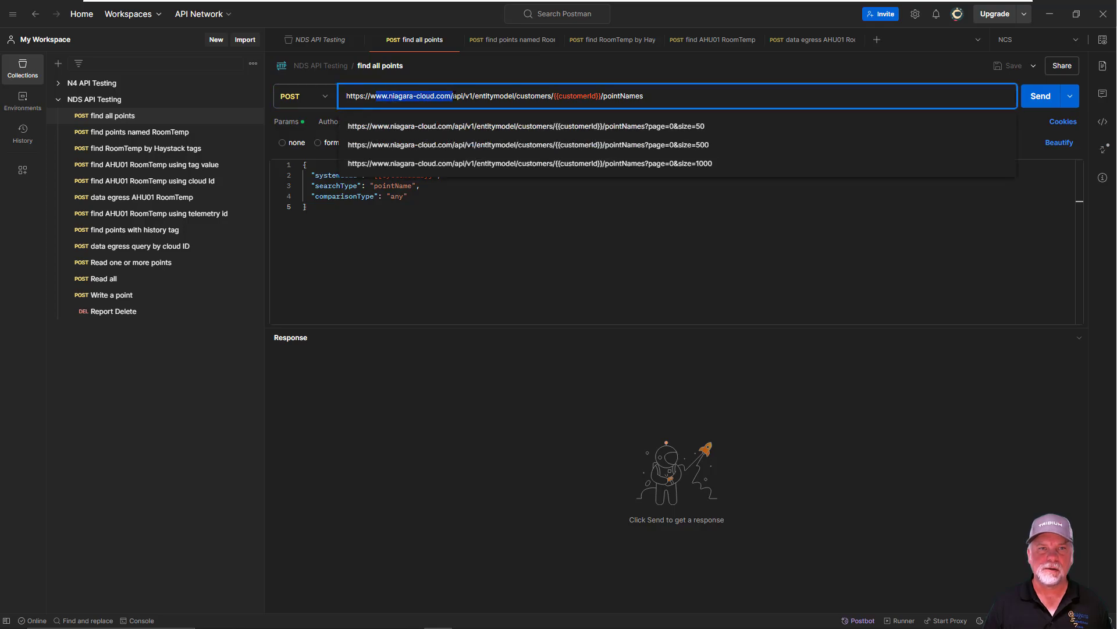
pyautogui.click(453, 95)
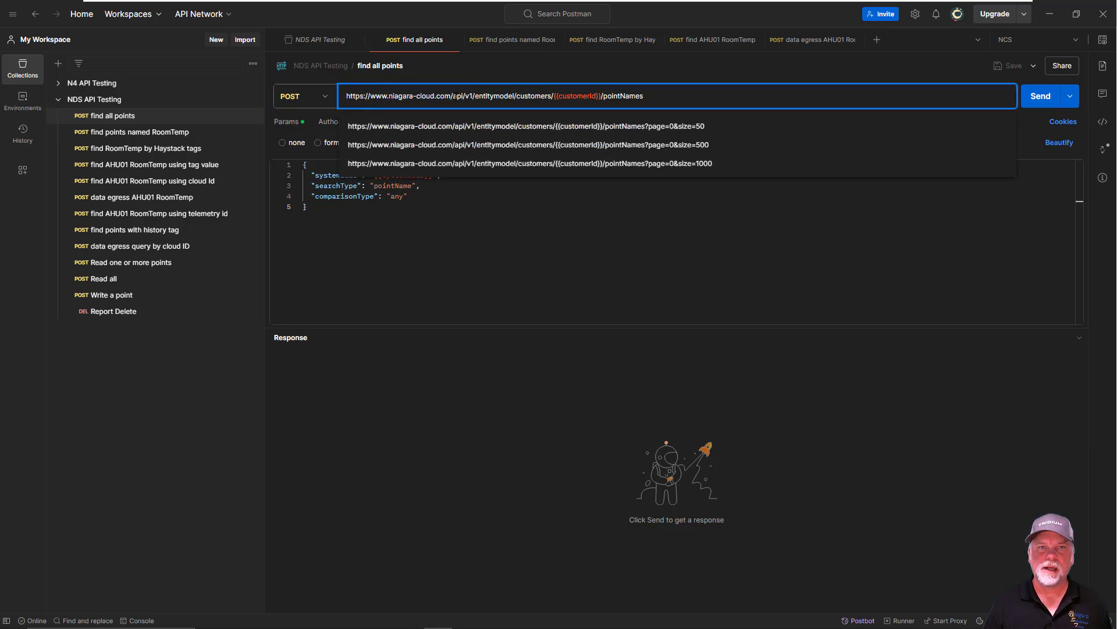
pyautogui.moveTo(453, 95); pyautogui.dragTo(655, 85)
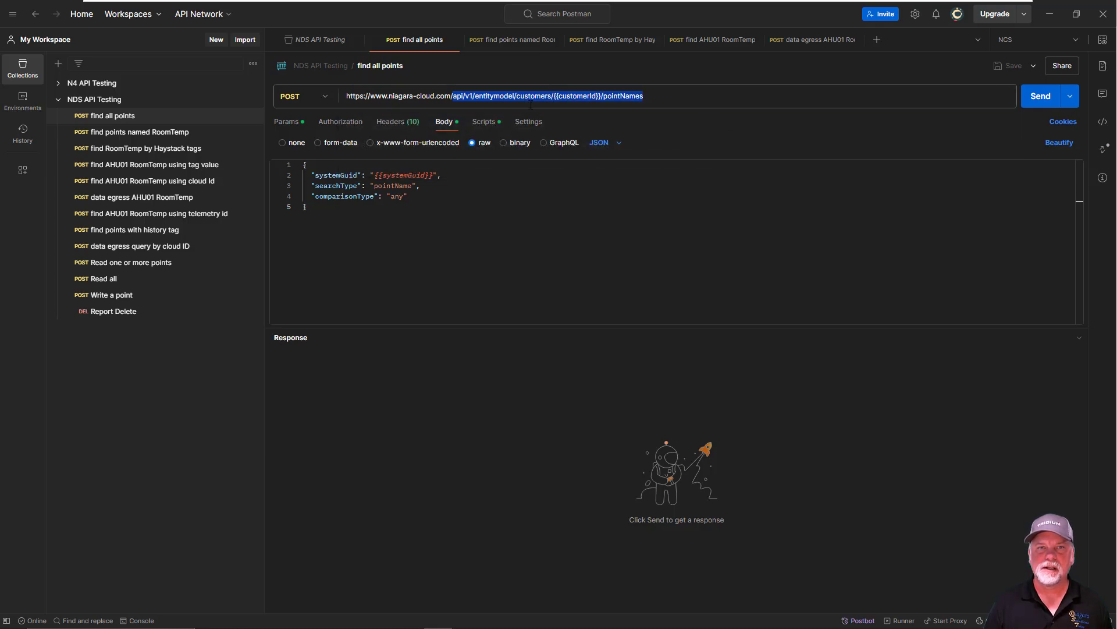
pyautogui.click(575, 103)
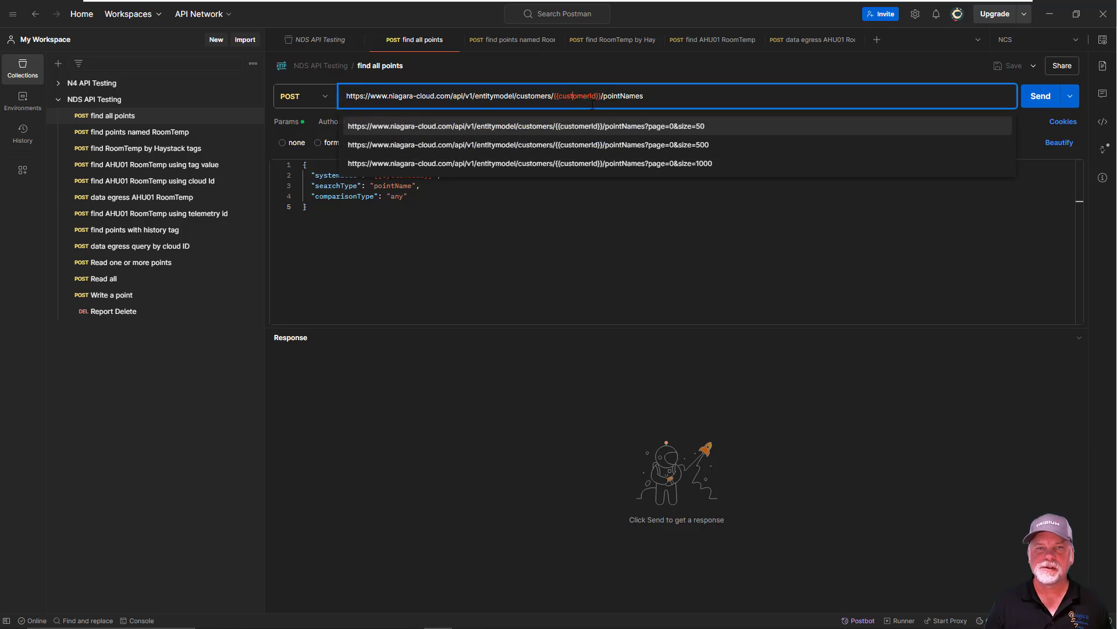
pyautogui.doubleClick(660, 96)
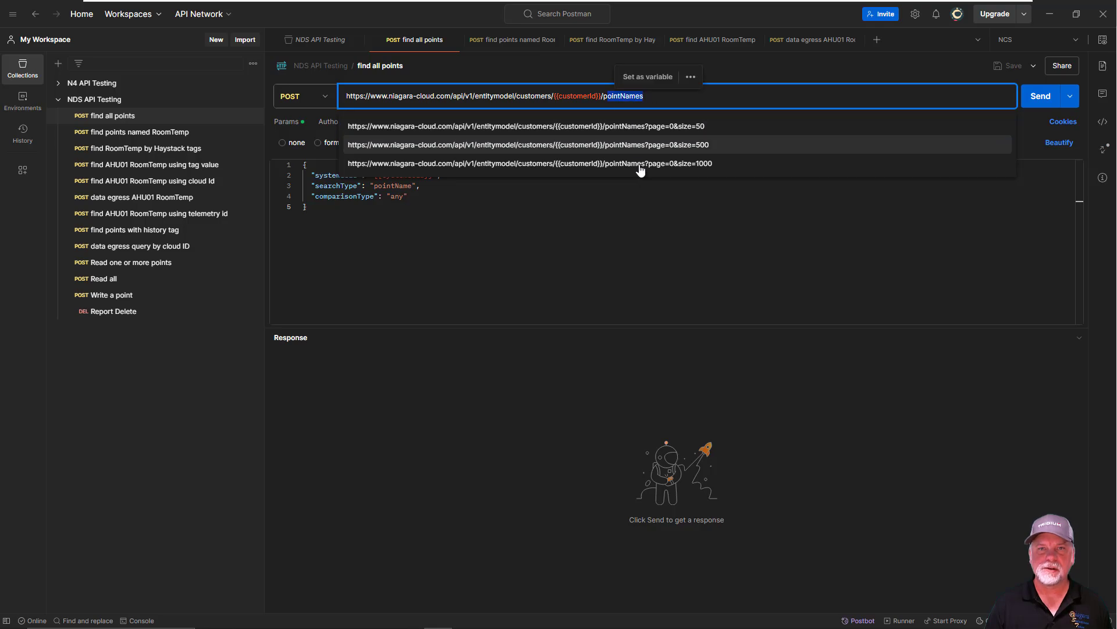
# Examine the systemGuid variable and the searchType and comparisonType values in the request body
pyautogui.click(636, 227)
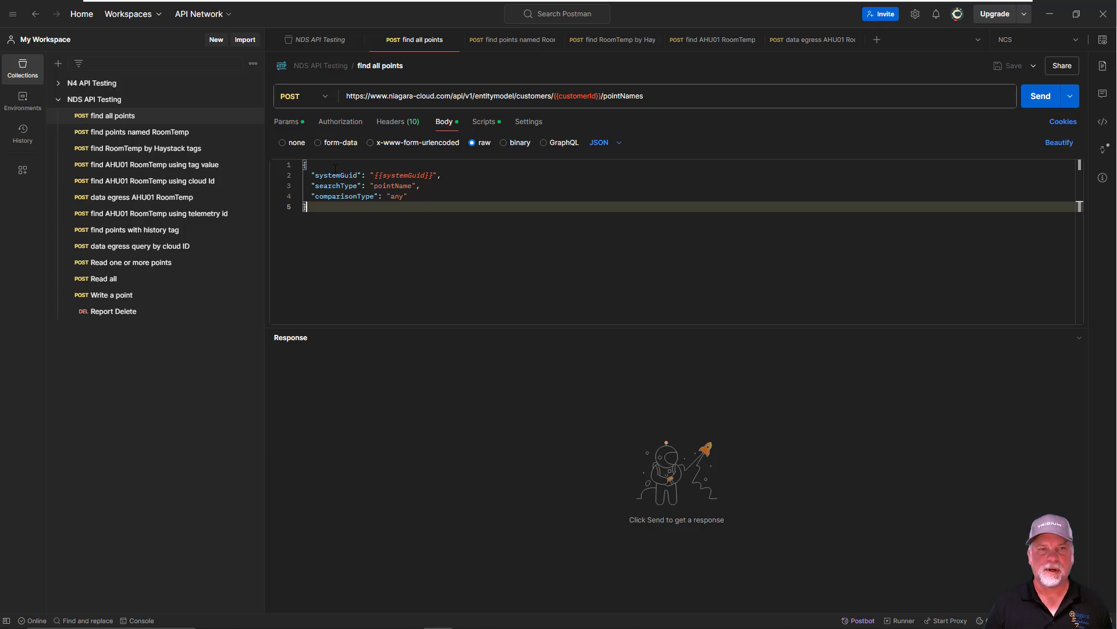
pyautogui.doubleClick(403, 175)
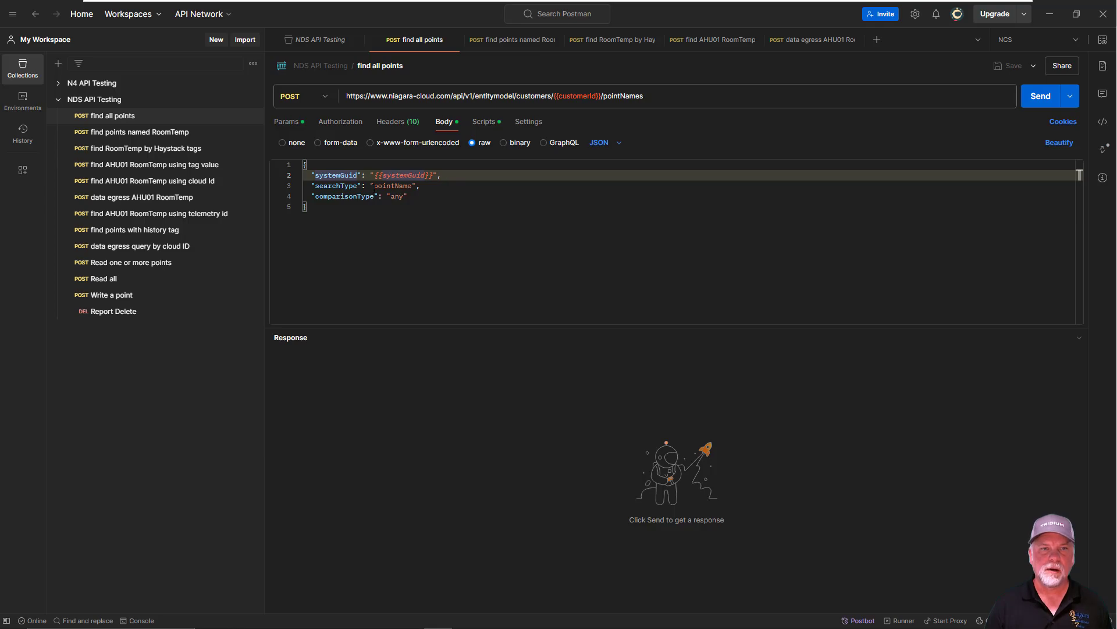
pyautogui.moveTo(373, 186); pyautogui.dragTo(401, 196)
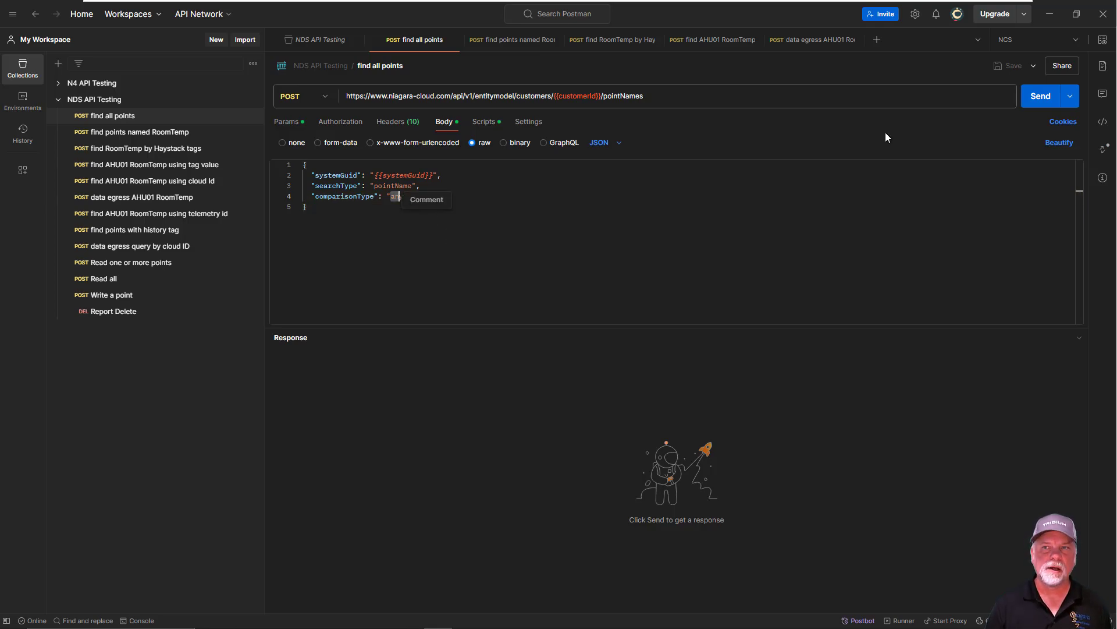
# Send the find all points request and enlarge the response area
pyautogui.click(1039, 98)
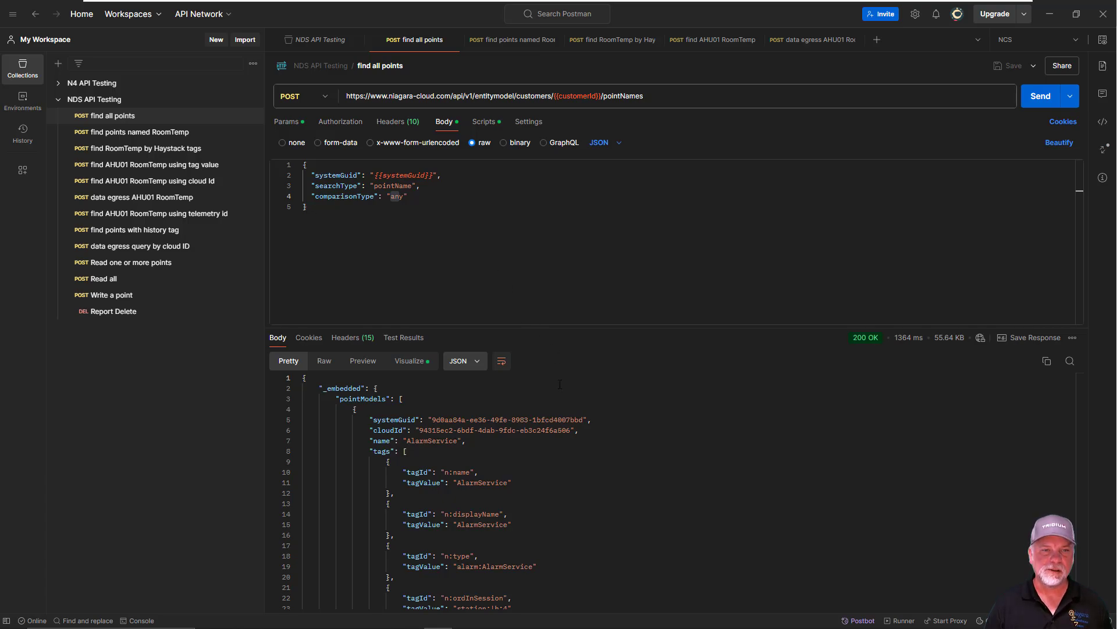
pyautogui.moveTo(601, 324); pyautogui.dragTo(600, 271)
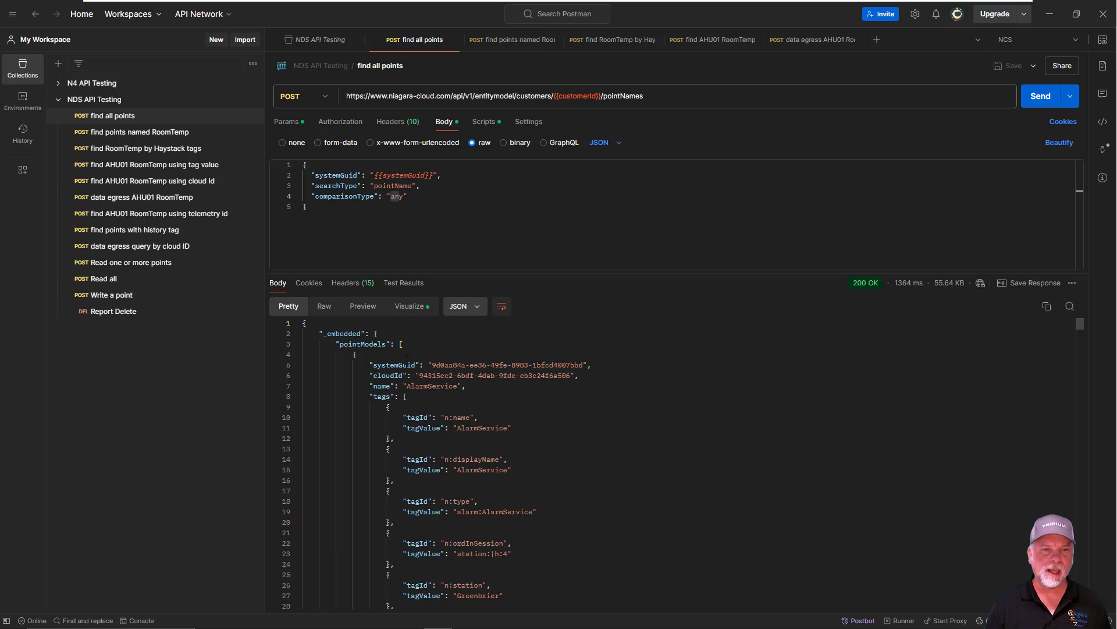
# Highlight pointModels and the first model's cloudId and name in the response, and examine its tags and relations
pyautogui.moveTo(339, 344); pyautogui.dragTo(402, 344)
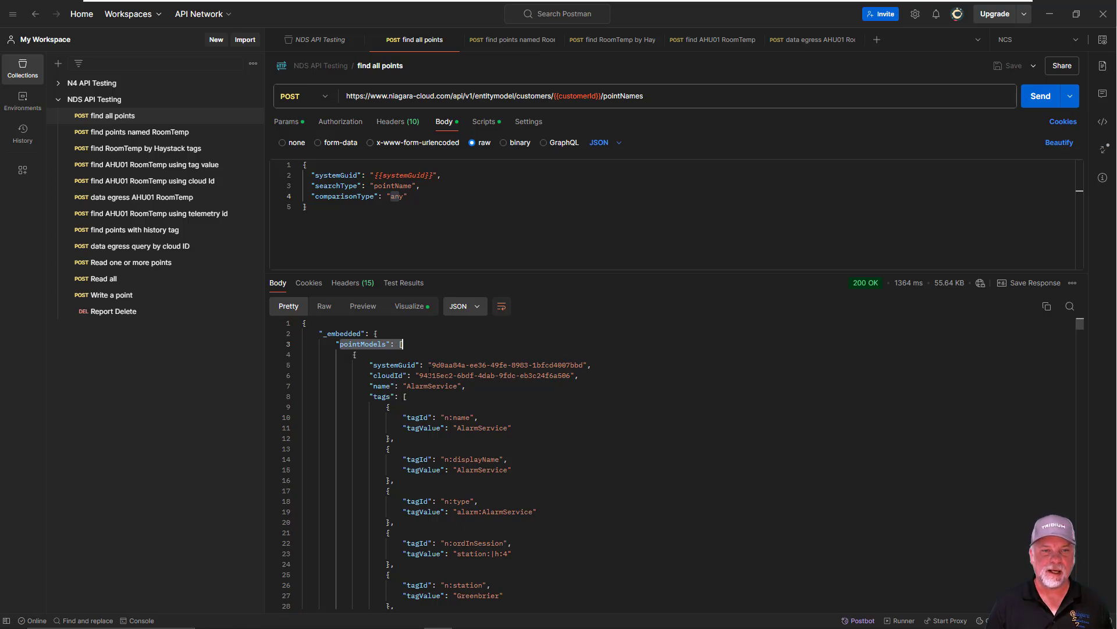
pyautogui.moveTo(419, 376); pyautogui.dragTo(508, 375)
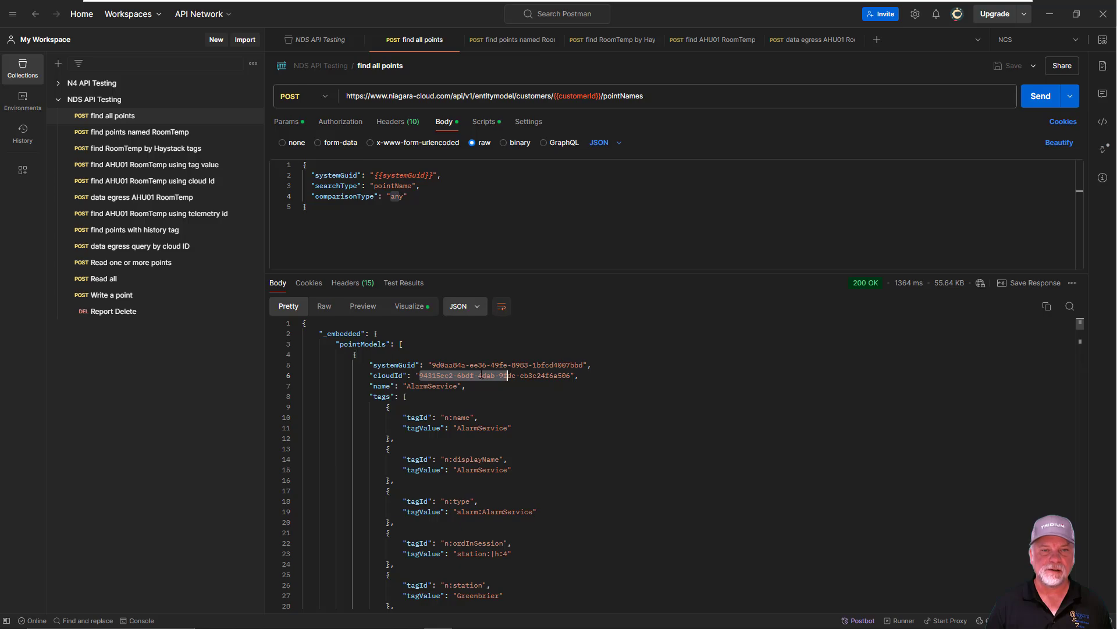
pyautogui.moveTo(409, 386); pyautogui.dragTo(459, 386)
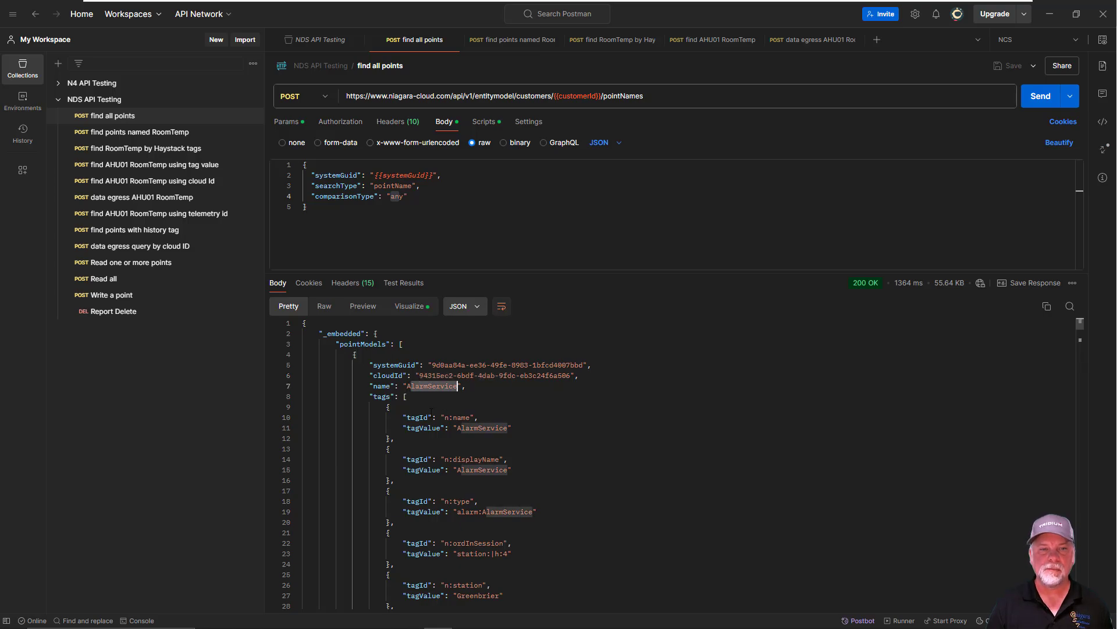
pyautogui.scroll(-1, 425, 404)
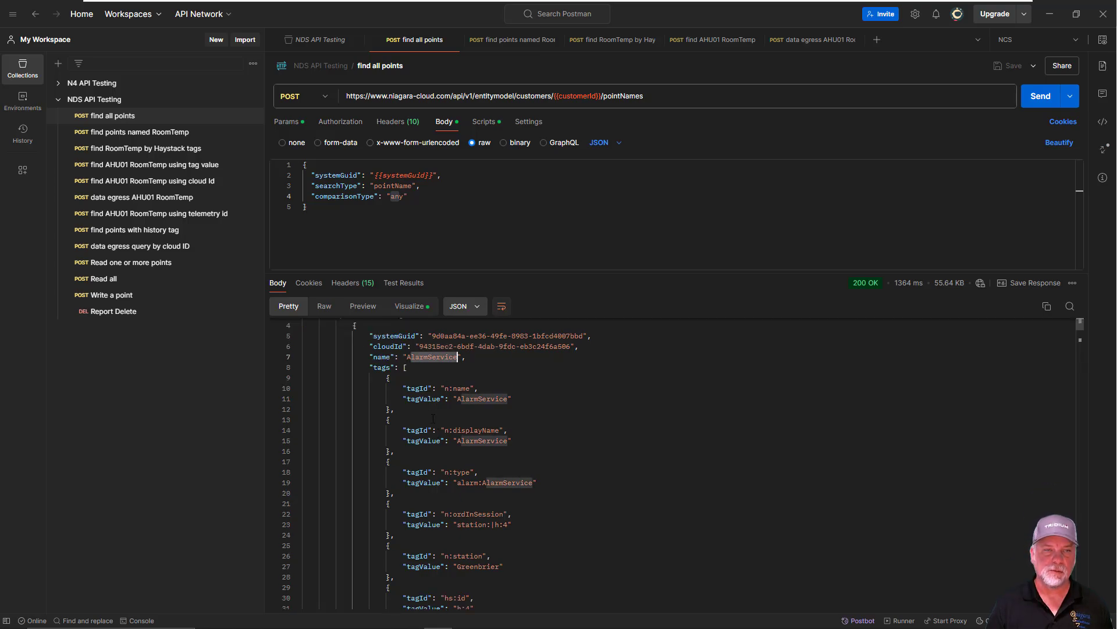
pyautogui.scroll(-1, 433, 419)
pyautogui.scroll(-7, 433, 418)
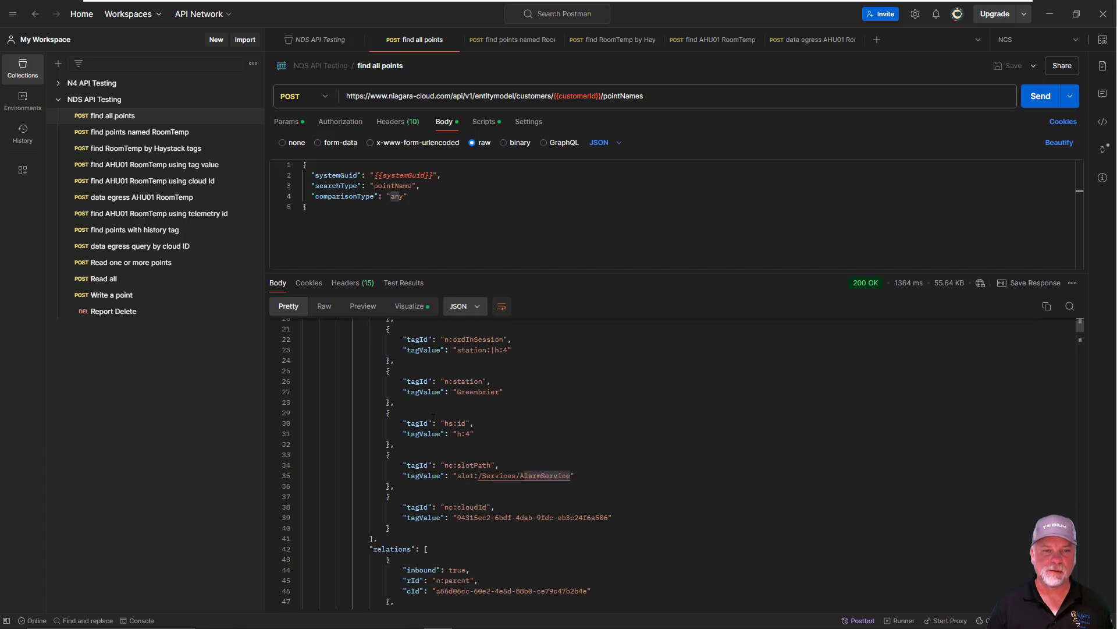
# Review the relations list of the first point model in the response body
pyautogui.scroll(-3, 433, 418)
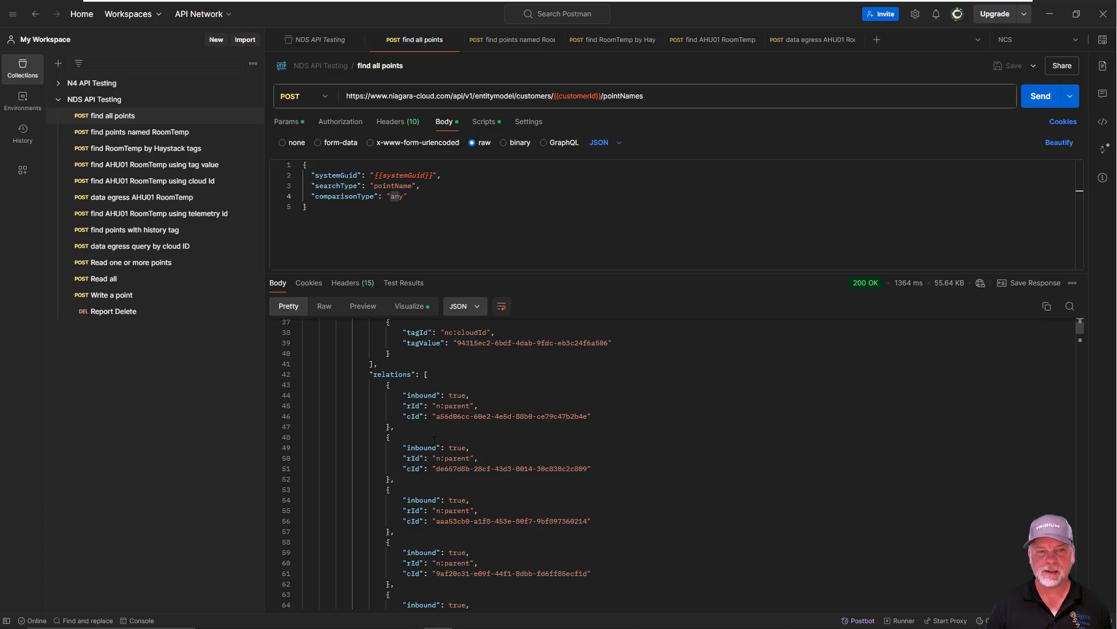
pyautogui.scroll(12, 434, 441)
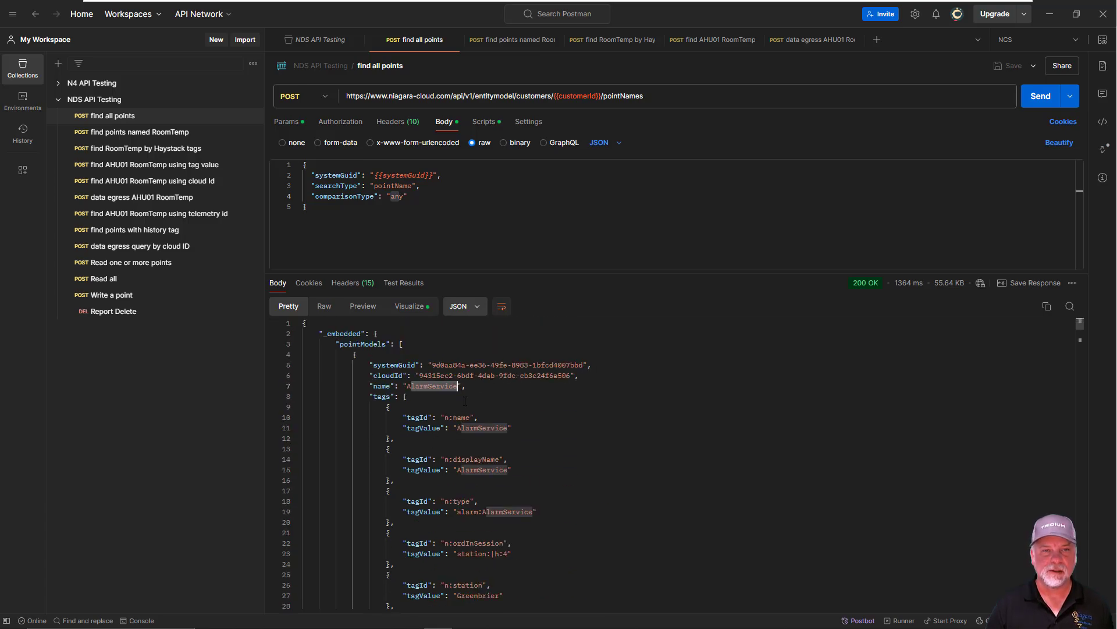
# Examine the find all points request's post-response script, highlighting embedded.pointModels and reading how it builds the table columns
pyautogui.click(483, 123)
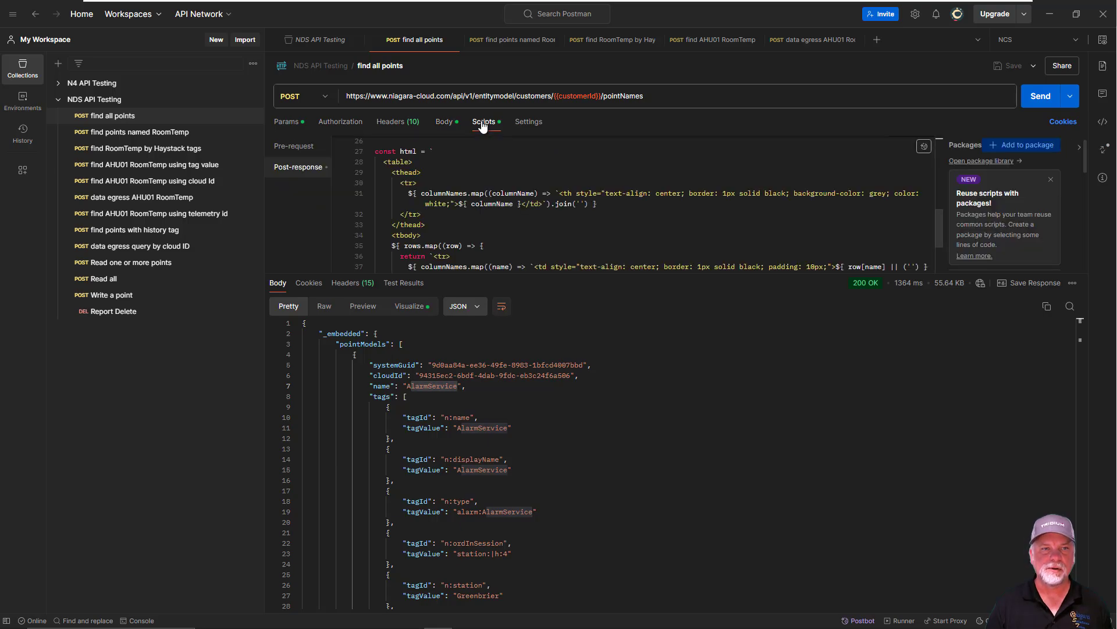
pyautogui.scroll(8, 550, 216)
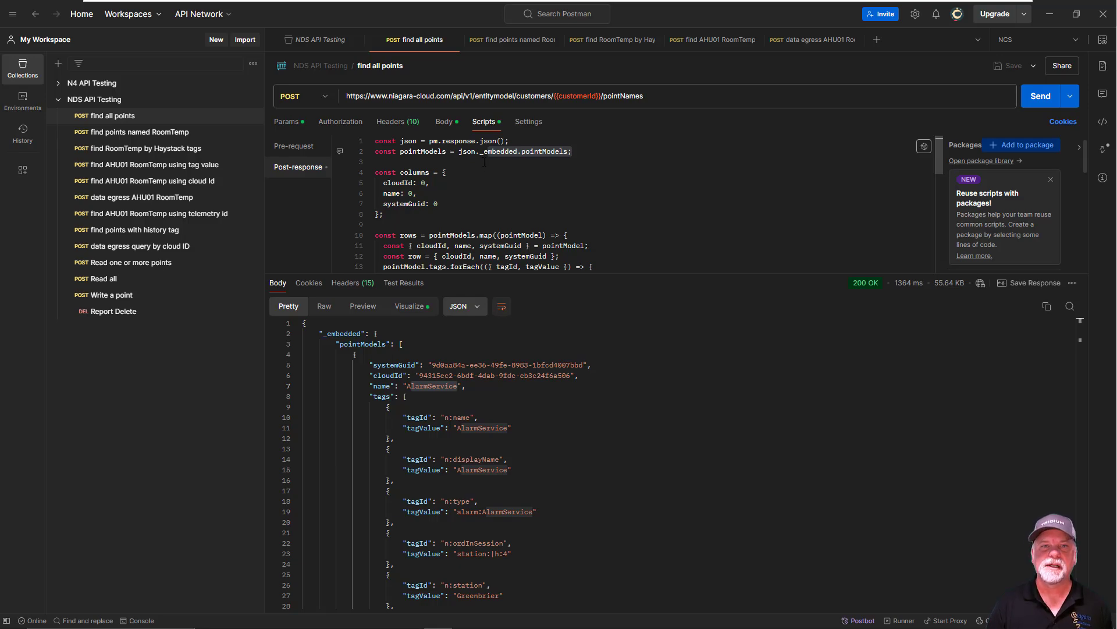
pyautogui.moveTo(485, 152); pyautogui.dragTo(572, 152)
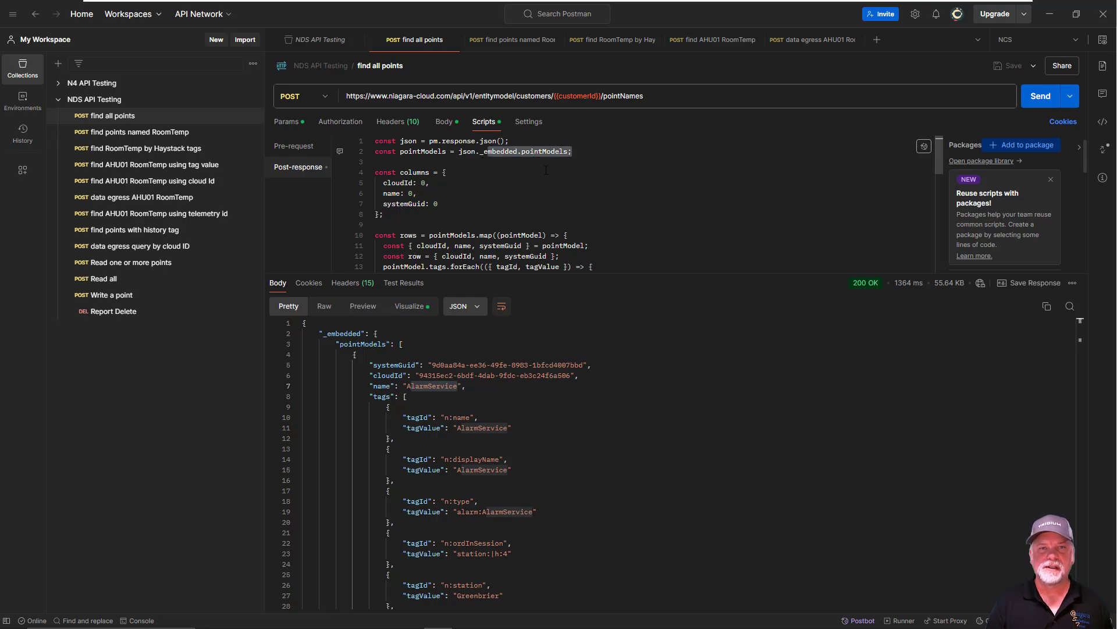
pyautogui.scroll(-3, 546, 170)
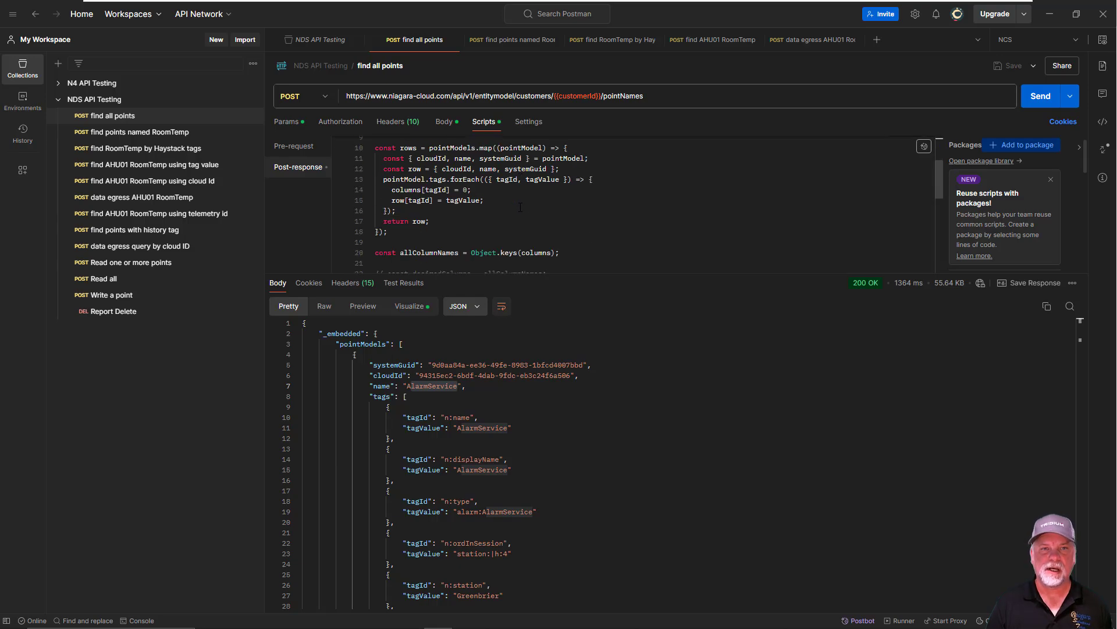
pyautogui.scroll(-4, 521, 208)
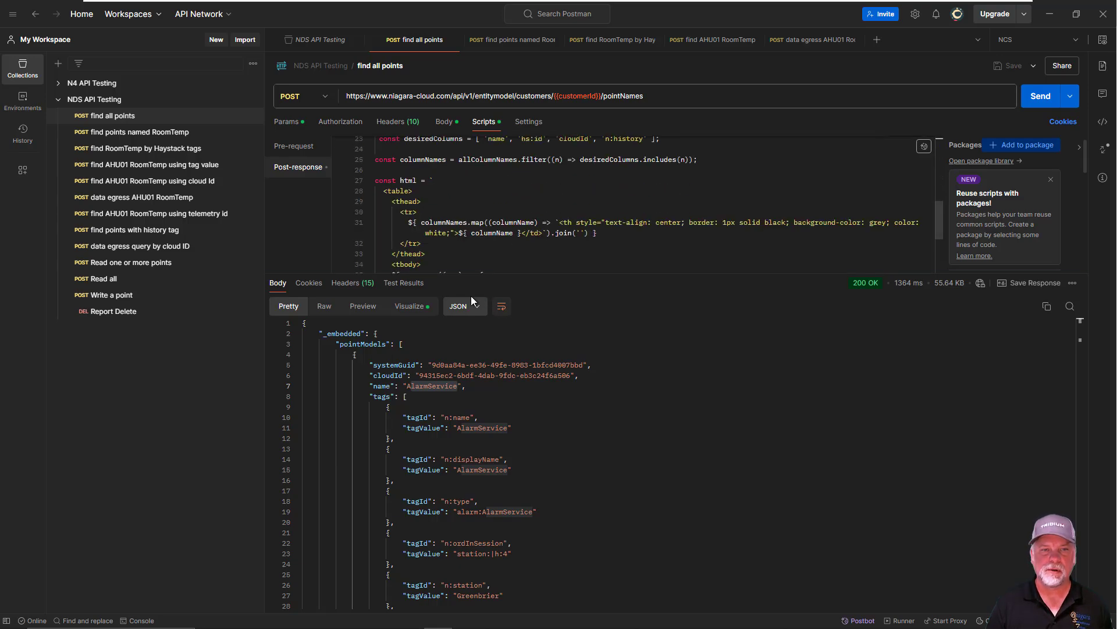
# Visualize the response as a table, highlight the first row's cloudId and name, and look through the rows
pyautogui.click(410, 305)
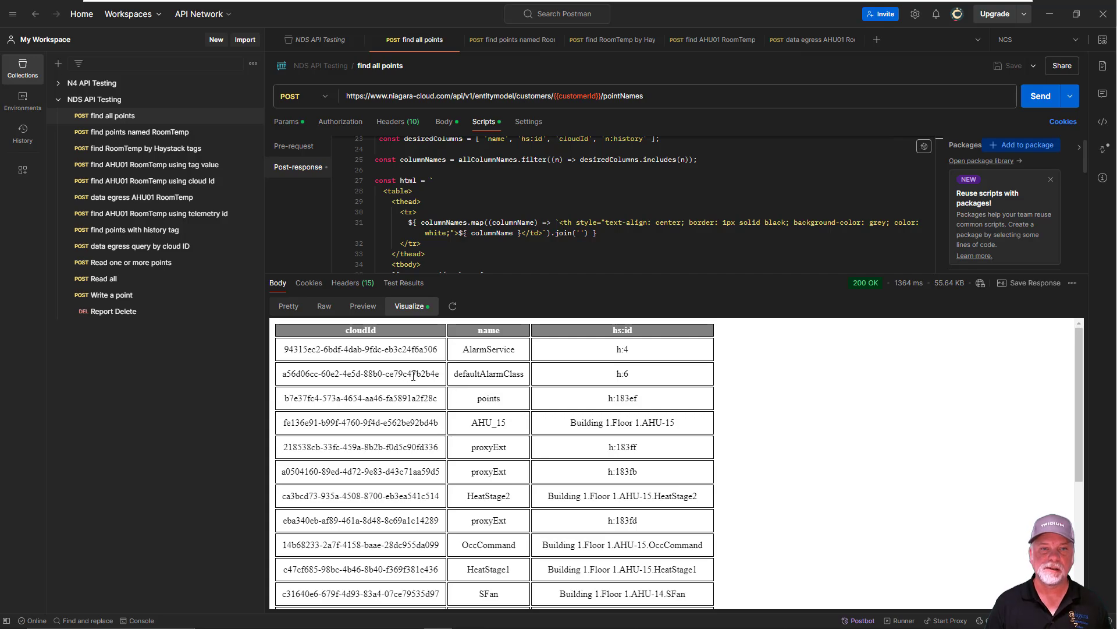
pyautogui.moveTo(326, 350); pyautogui.dragTo(382, 350)
pyautogui.moveTo(476, 350); pyautogui.dragTo(492, 350)
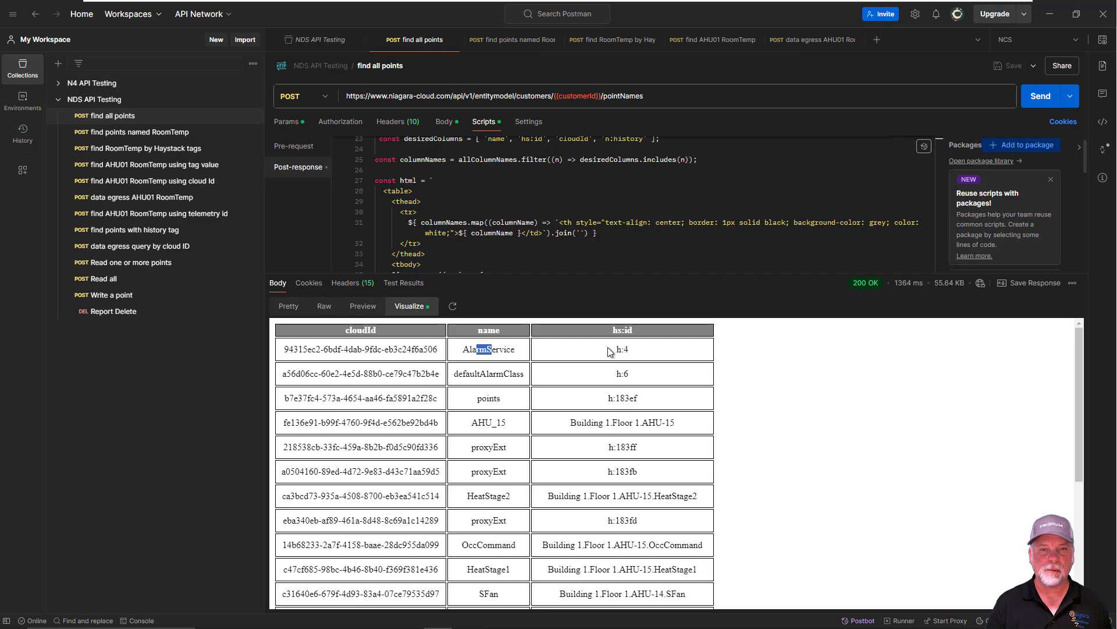
pyautogui.scroll(-4, 599, 463)
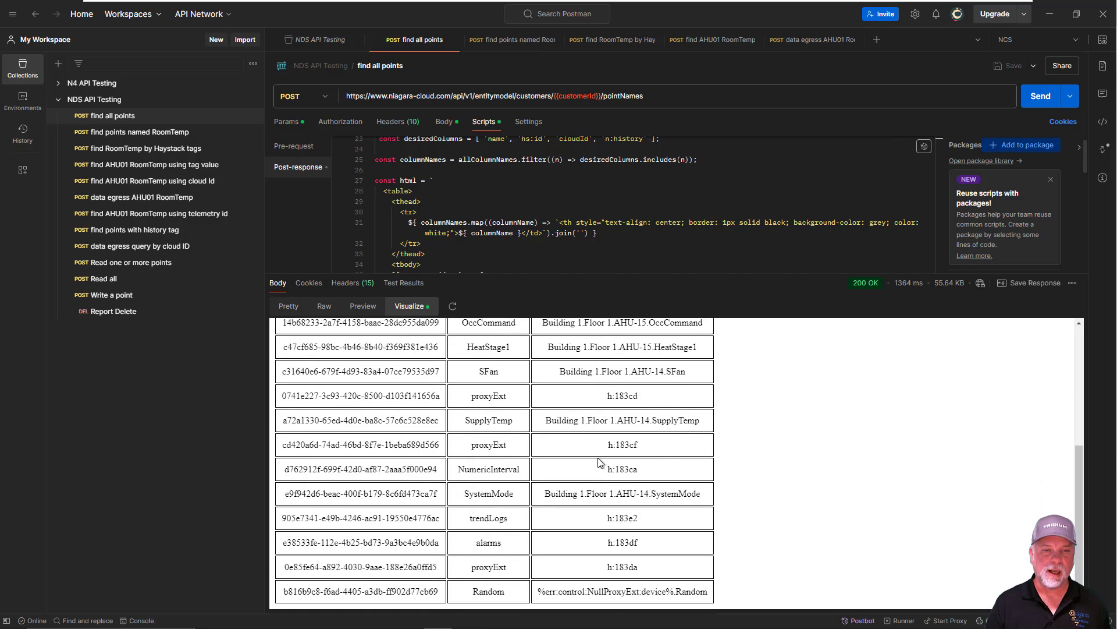
pyautogui.scroll(4, 600, 463)
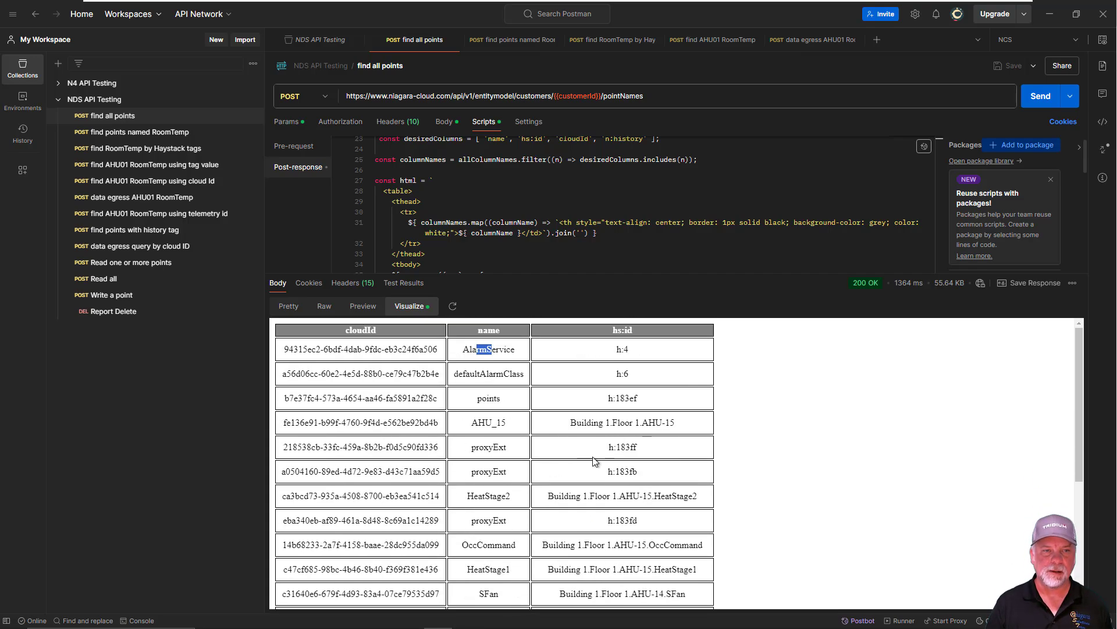
# Return to the formatted JSON and highlight the page block at its end, including size, totalPages and number
pyautogui.click(285, 307)
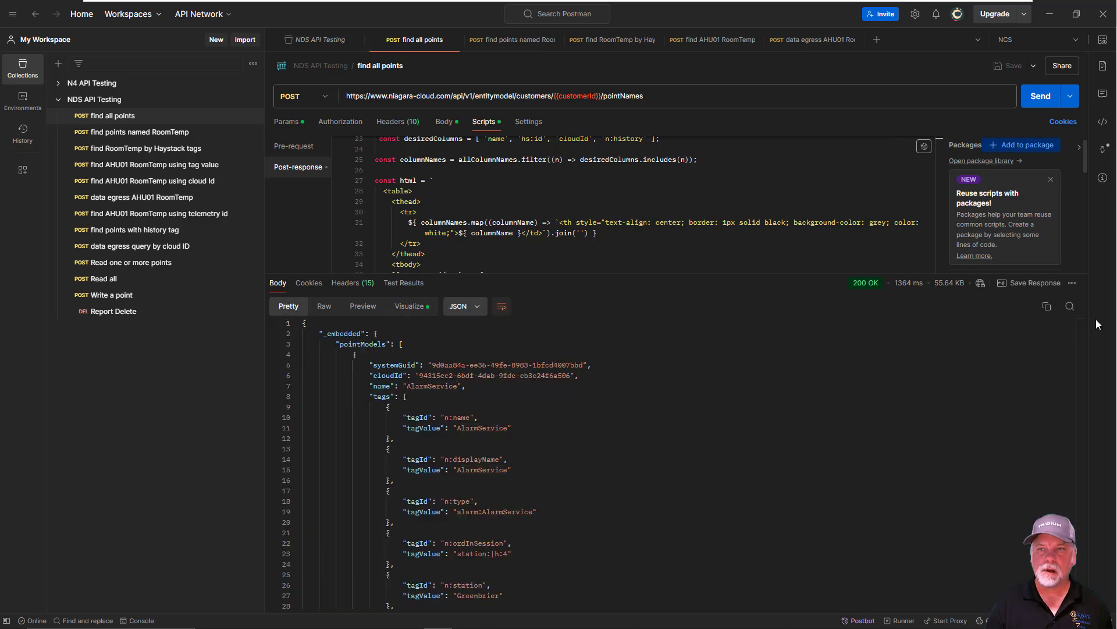
pyautogui.moveTo(1081, 329); pyautogui.dragTo(1009, 584)
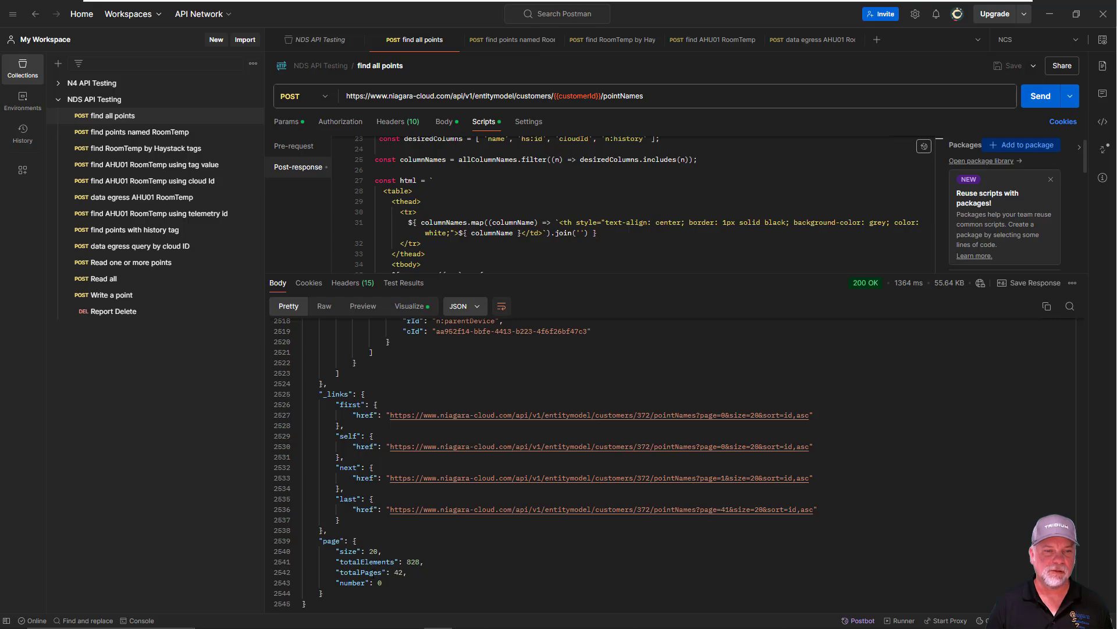
pyautogui.moveTo(319, 540); pyautogui.dragTo(322, 593)
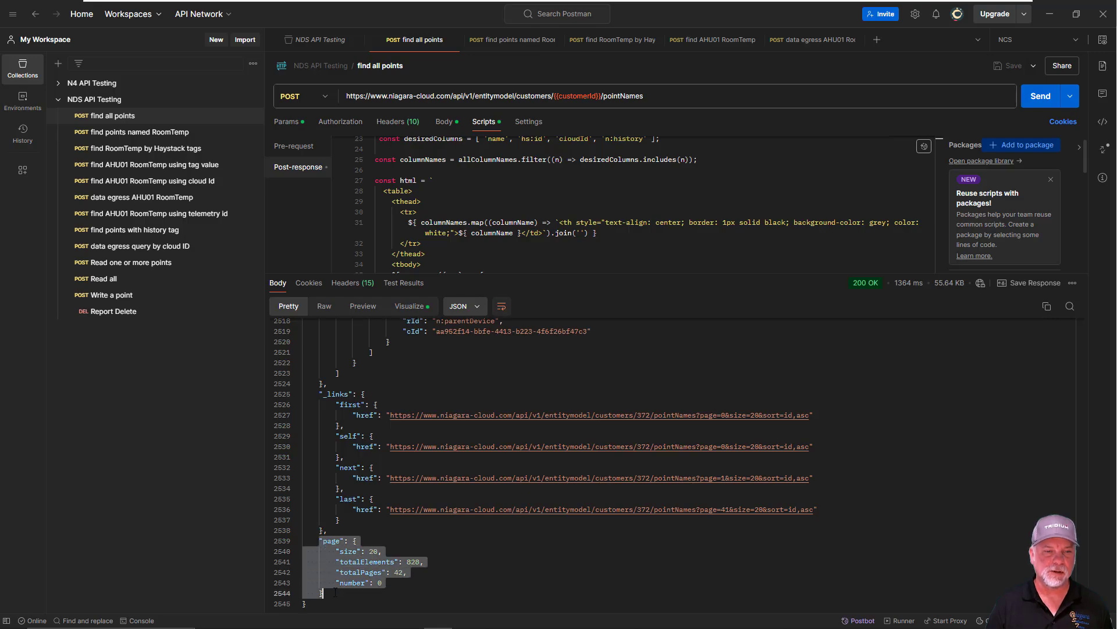
pyautogui.click(370, 551)
pyautogui.moveTo(370, 552); pyautogui.dragTo(381, 551)
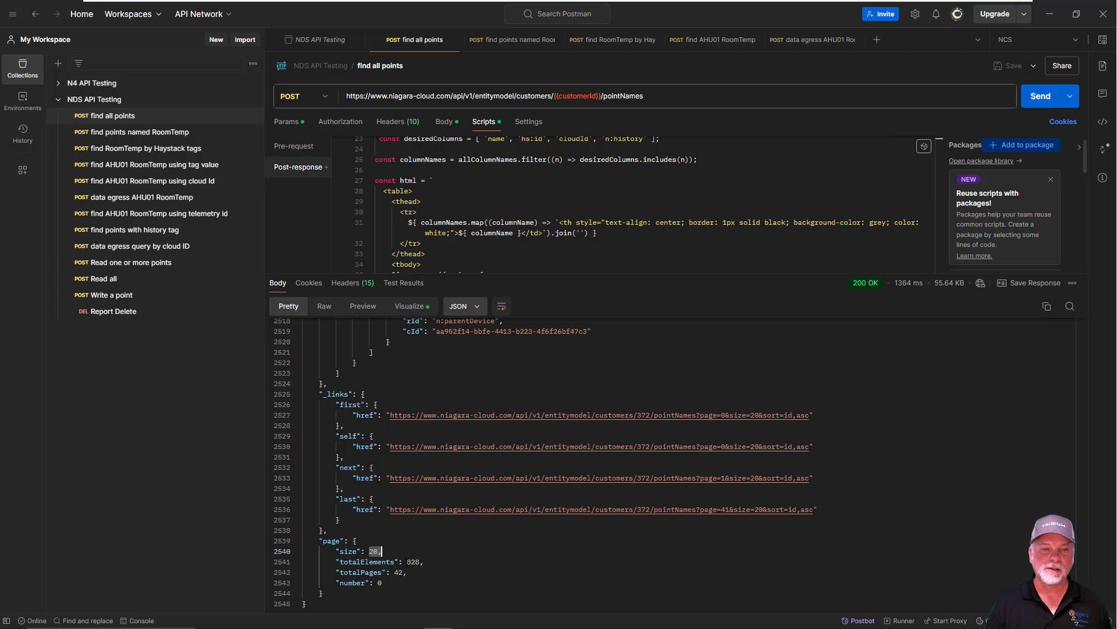
pyautogui.moveTo(406, 562)
pyautogui.mouseDown()
pyautogui.moveTo(424, 562)
pyautogui.moveTo(402, 572)
pyautogui.mouseUp()
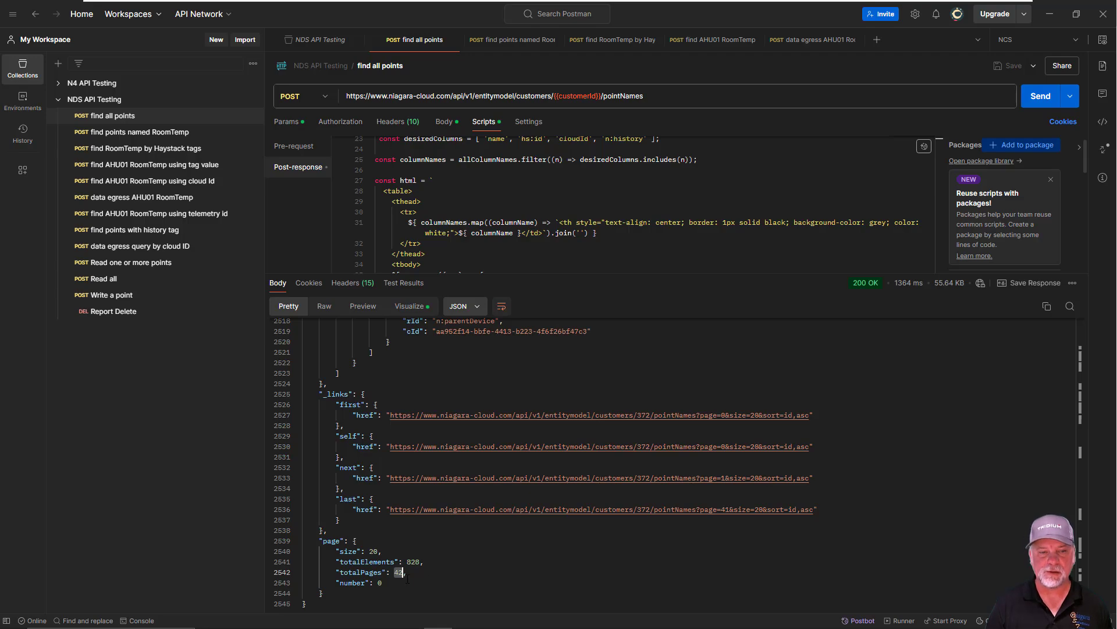
pyautogui.doubleClick(380, 583)
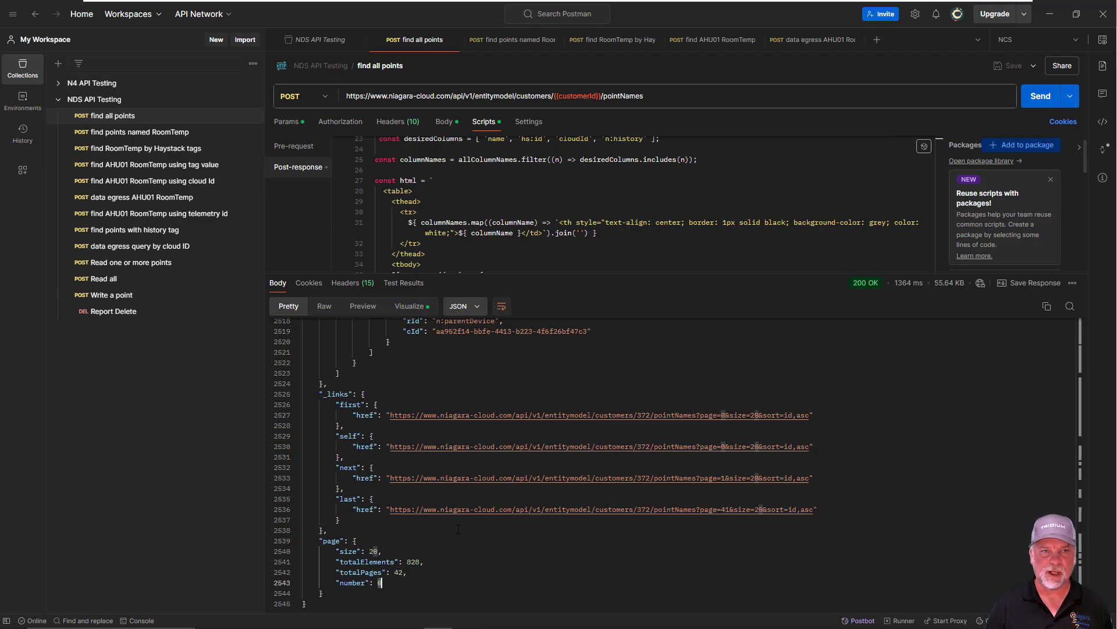
# Enable the query parameters page = 1 and size = 50, and send the find all points request
pyautogui.click(287, 123)
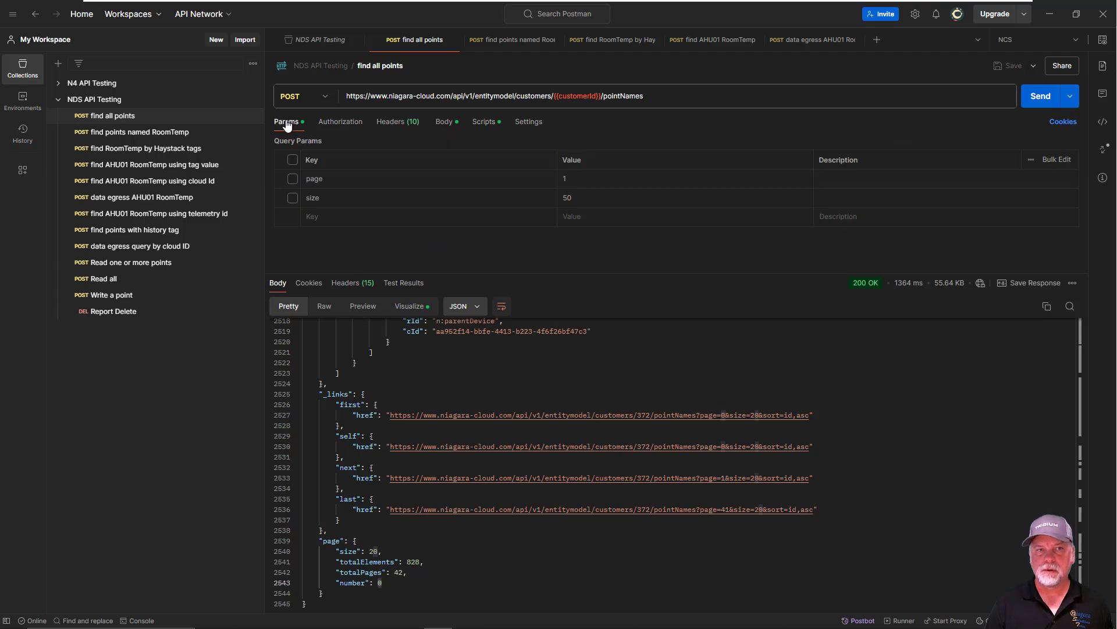
pyautogui.click(294, 182)
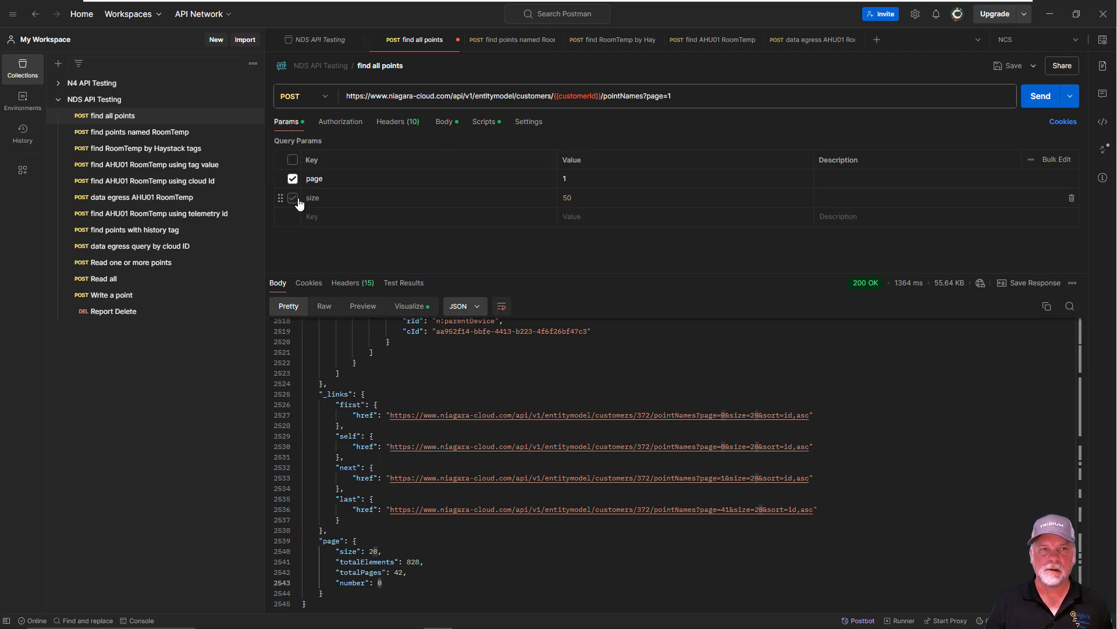
pyautogui.click(295, 199)
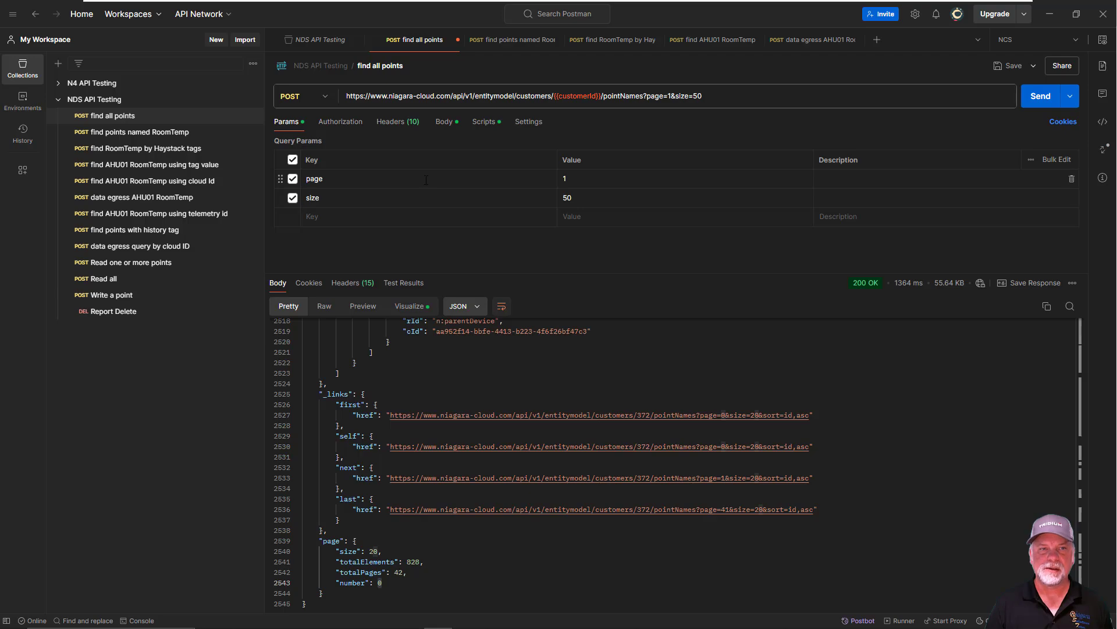
pyautogui.click(565, 179)
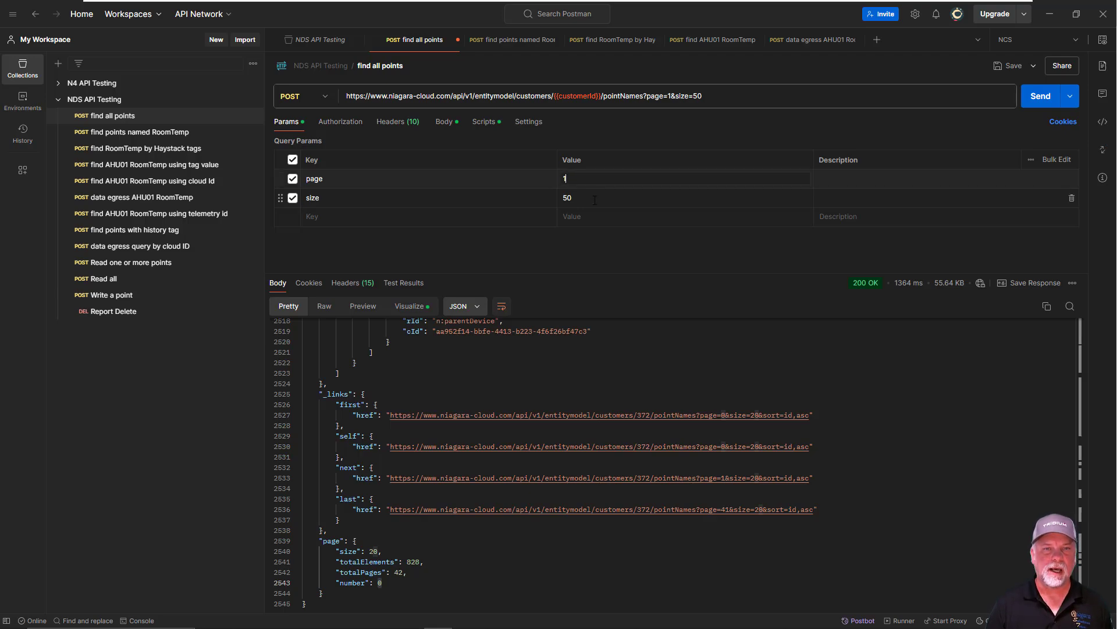
pyautogui.click(579, 199)
pyautogui.click(1041, 97)
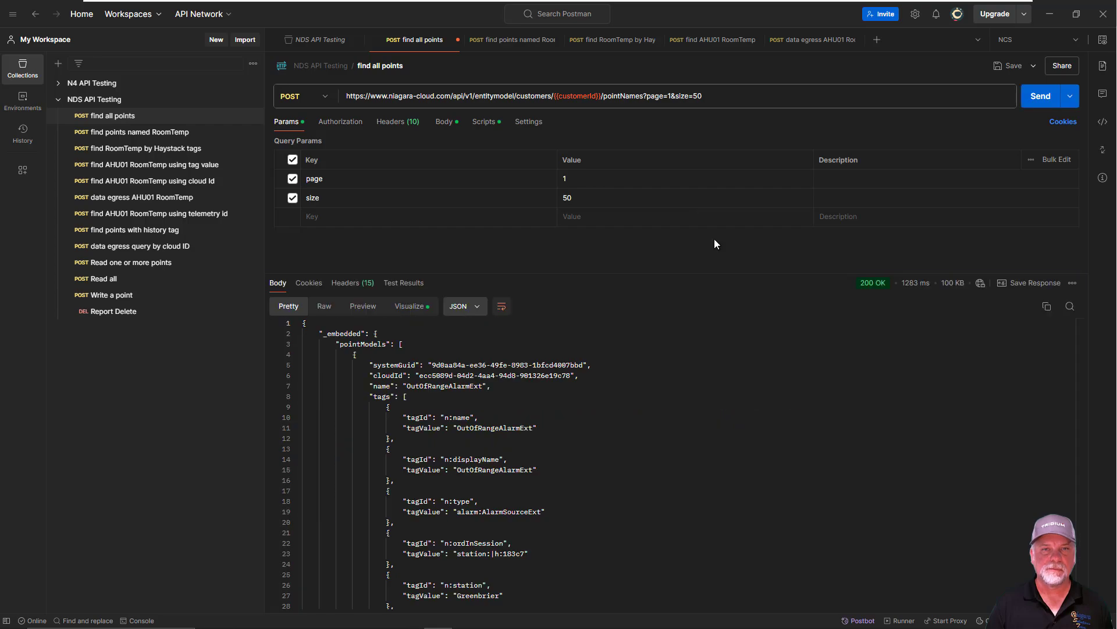
# Highlight size, totalElements, totalPages and number at the end of the new response, and check its table visualization before returning to formatted JSON
pyautogui.moveTo(1079, 324); pyautogui.dragTo(1079, 608)
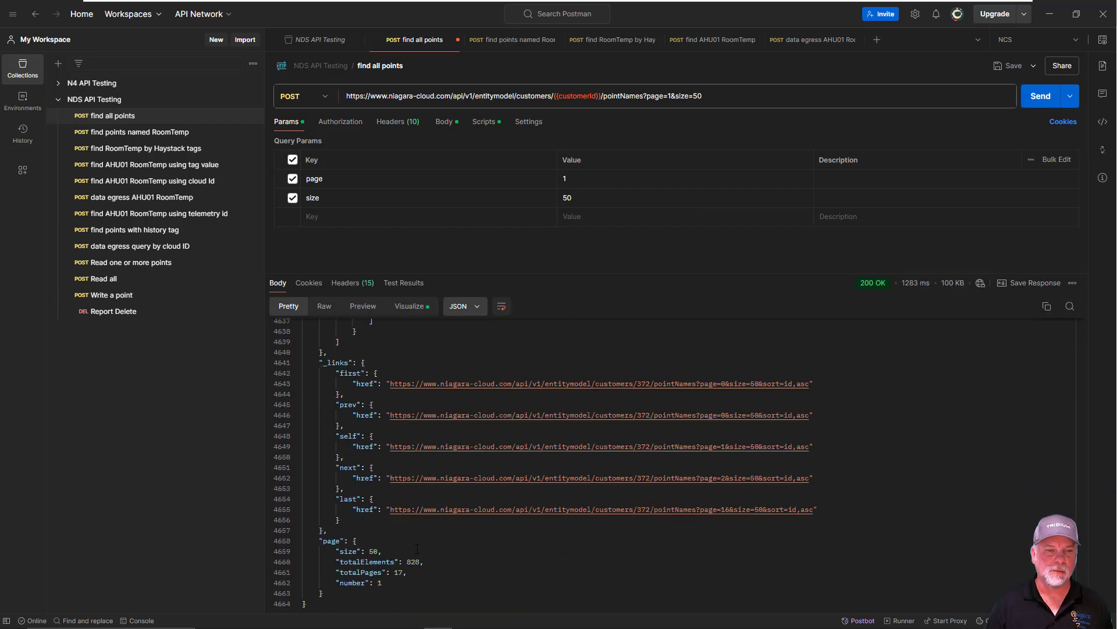
pyautogui.doubleClick(373, 551)
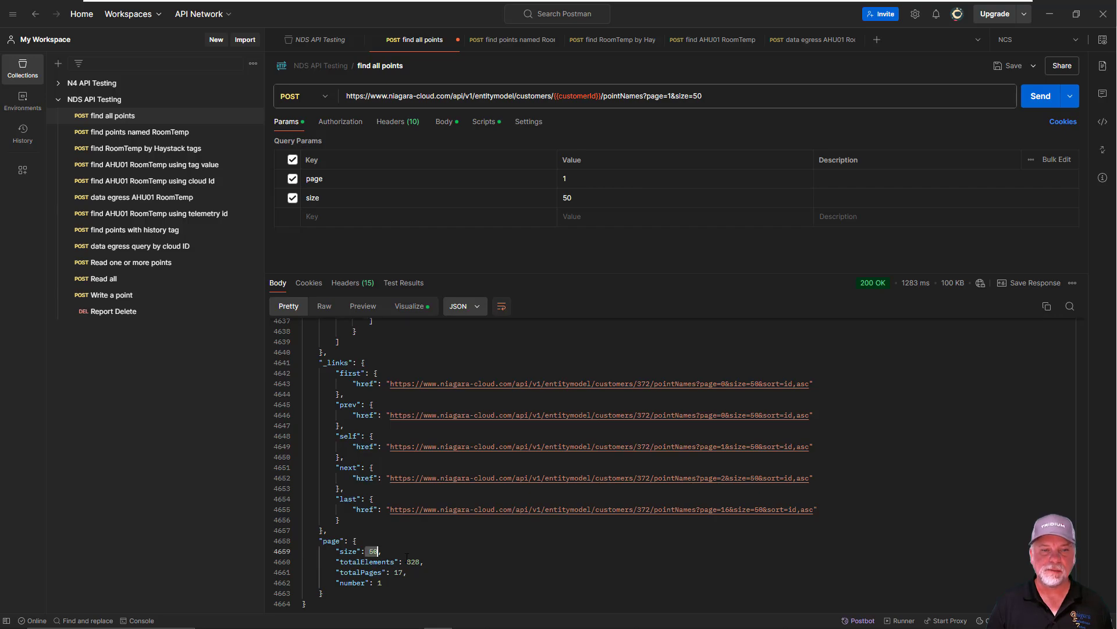
pyautogui.moveTo(407, 562); pyautogui.dragTo(429, 561)
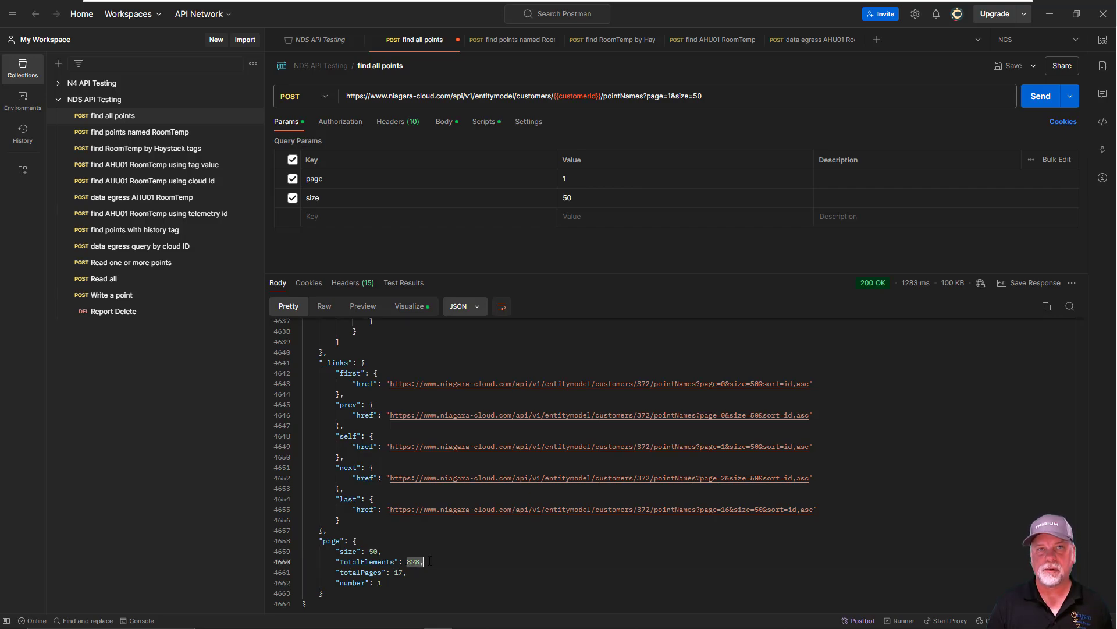
pyautogui.doubleClick(398, 572)
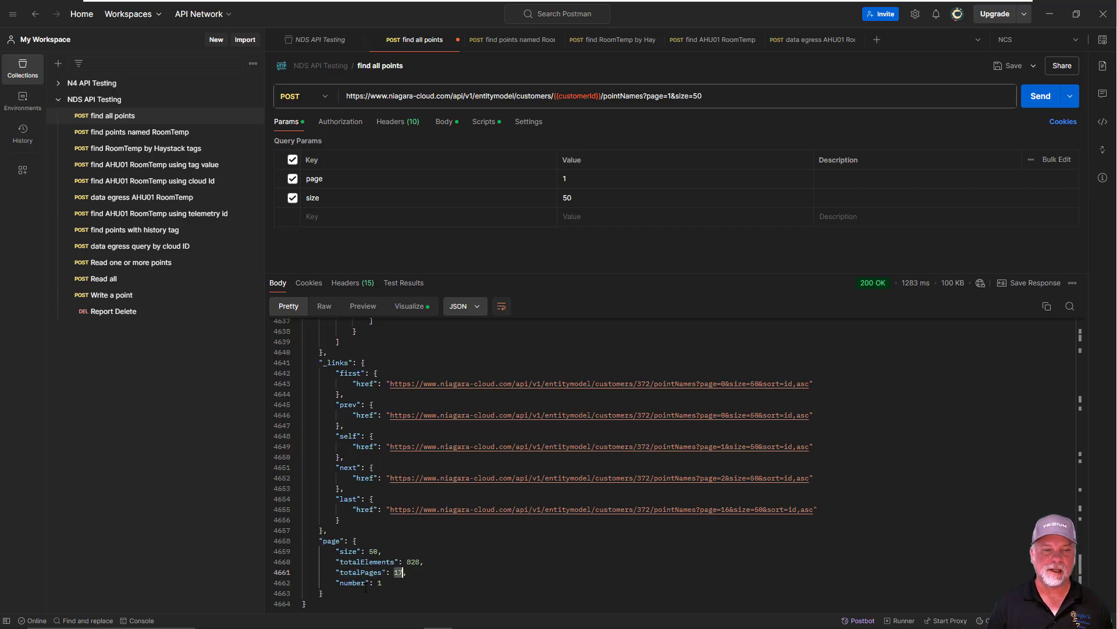
pyautogui.moveTo(374, 583); pyautogui.dragTo(392, 583)
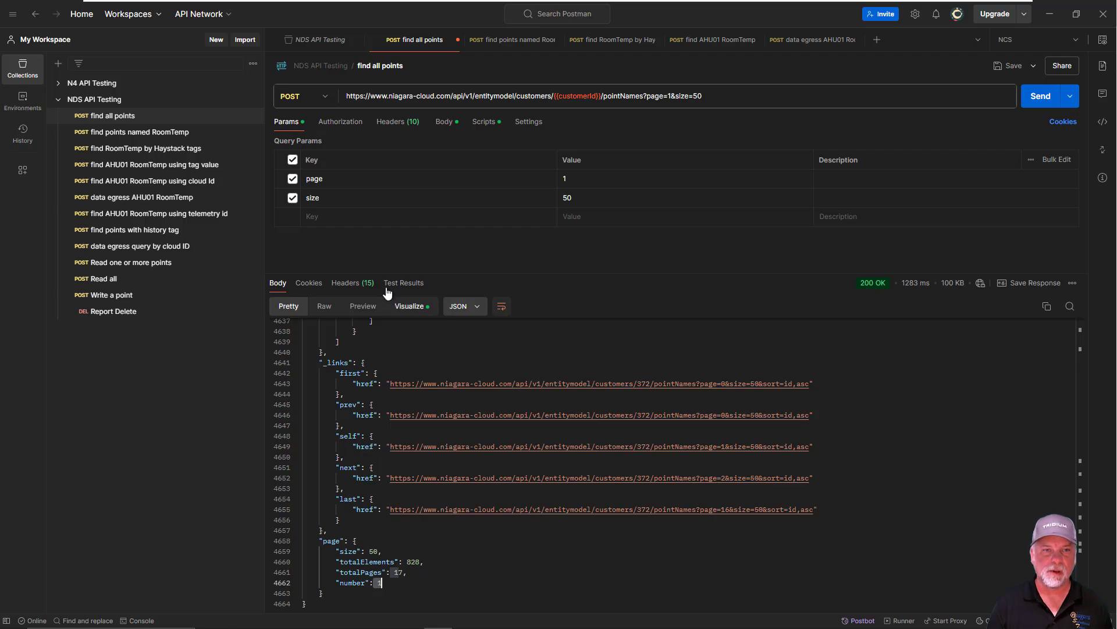
pyautogui.click(416, 309)
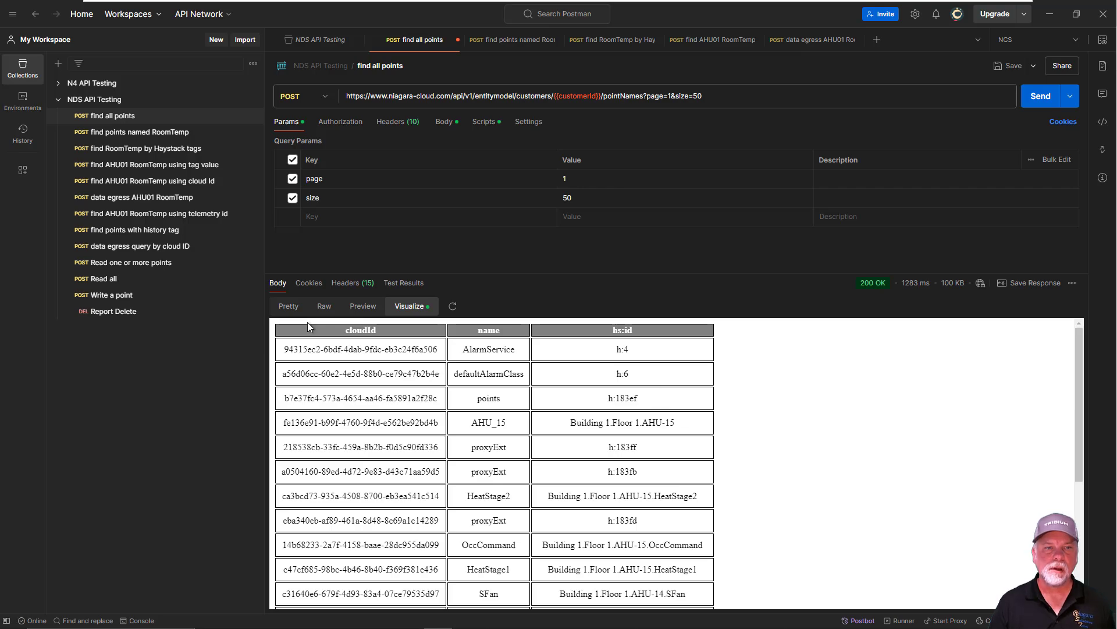
pyautogui.click(286, 309)
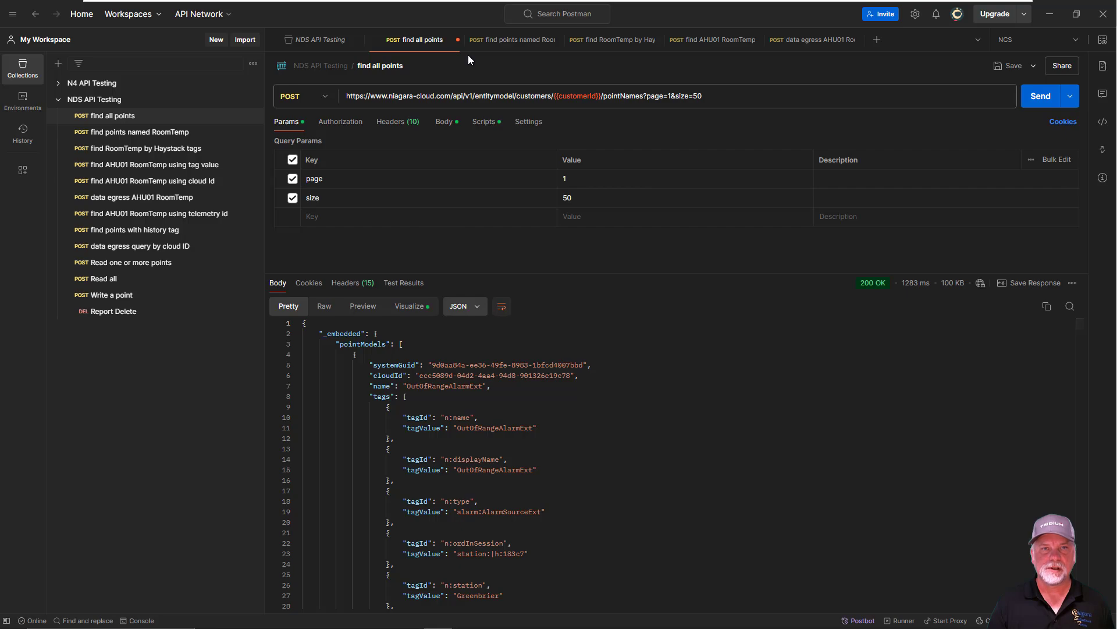
# Open the find points named RoomTemp request and examine its URL and body, highlighting the exact comparisonType and the searchItems array
pyautogui.click(500, 41)
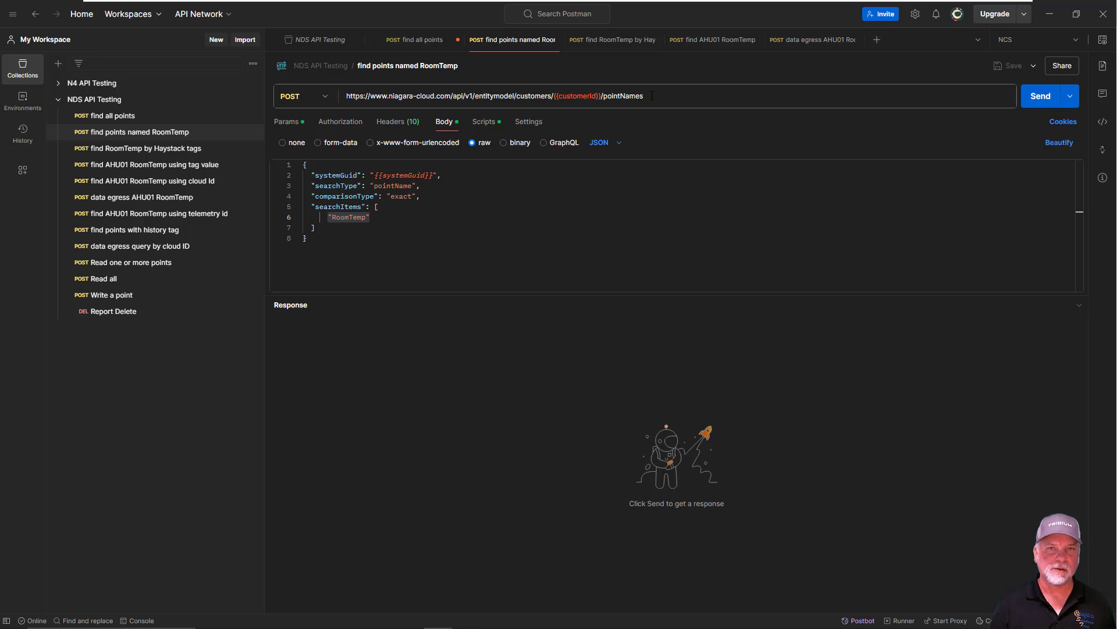
pyautogui.click(635, 96)
pyautogui.click(555, 198)
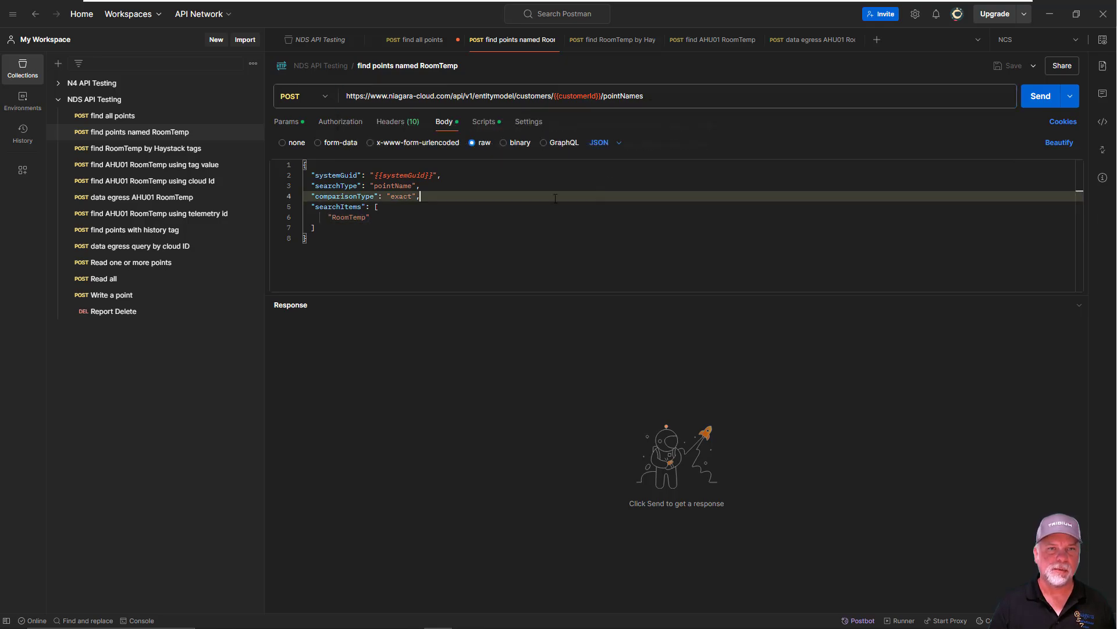
pyautogui.press('Up')
pyautogui.press('Up')
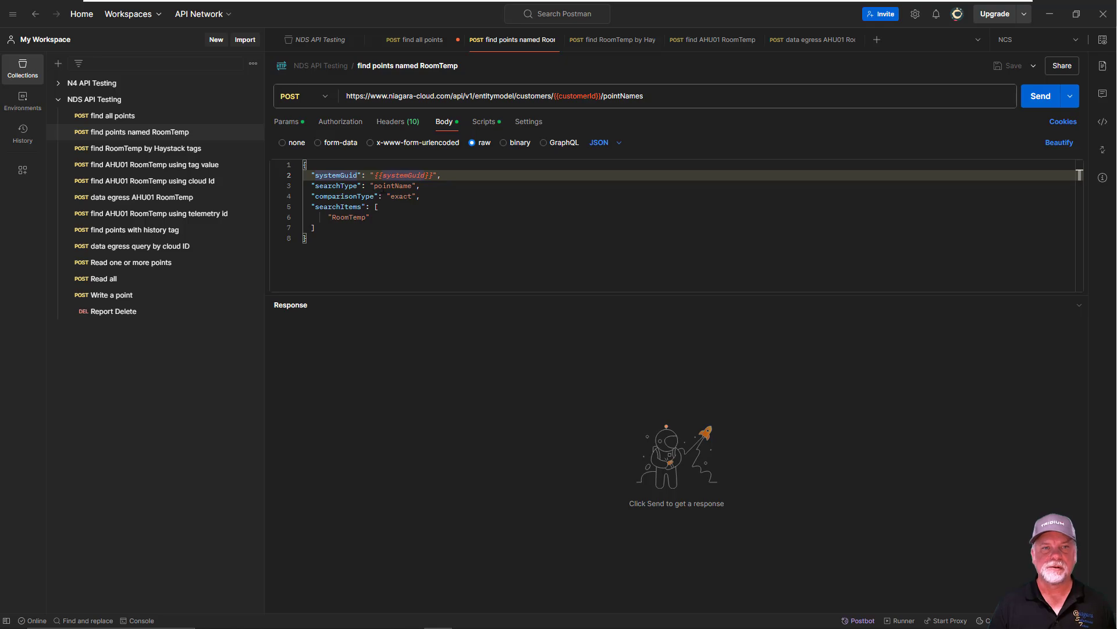
pyautogui.click(427, 188)
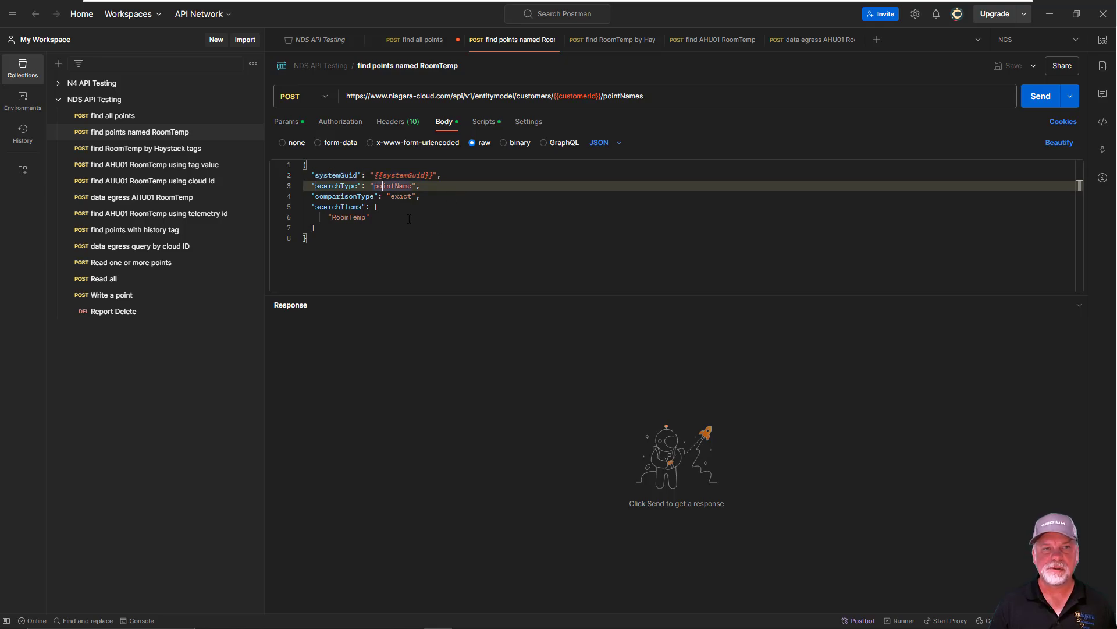
pyautogui.moveTo(387, 196); pyautogui.dragTo(412, 196)
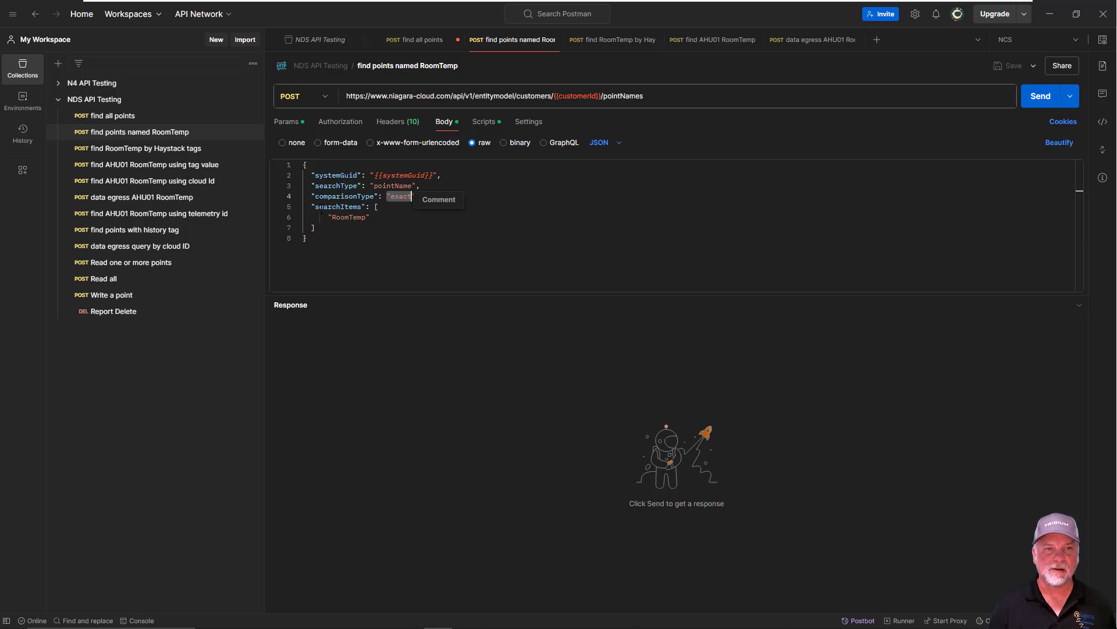
pyautogui.moveTo(316, 207); pyautogui.dragTo(316, 227)
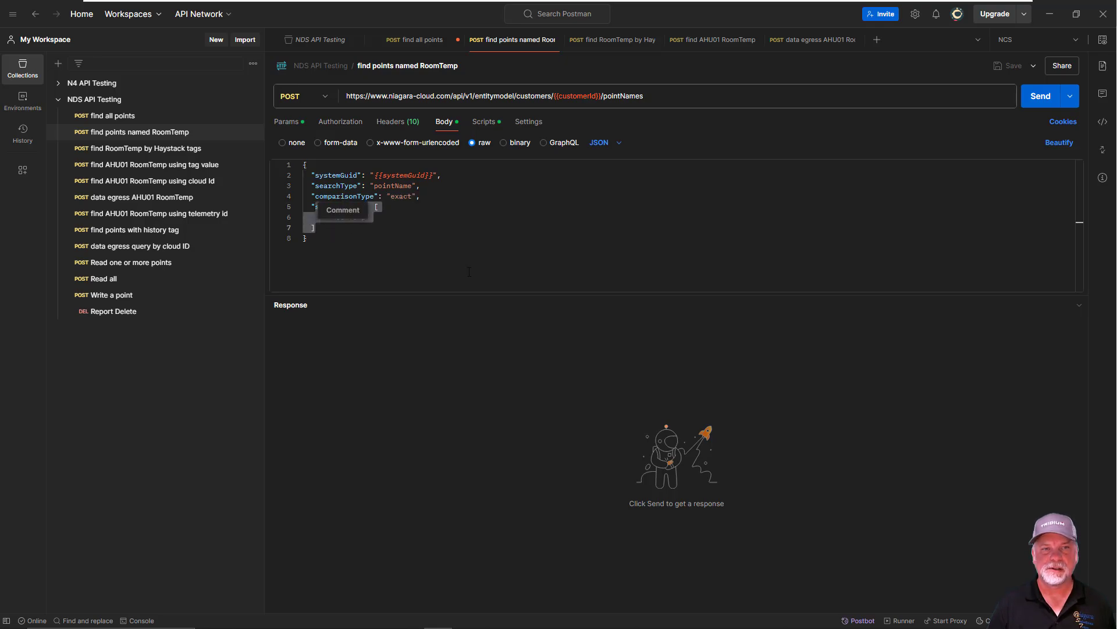
# Send the find points named RoomTemp request and show its response as a table visualization
pyautogui.click(388, 261)
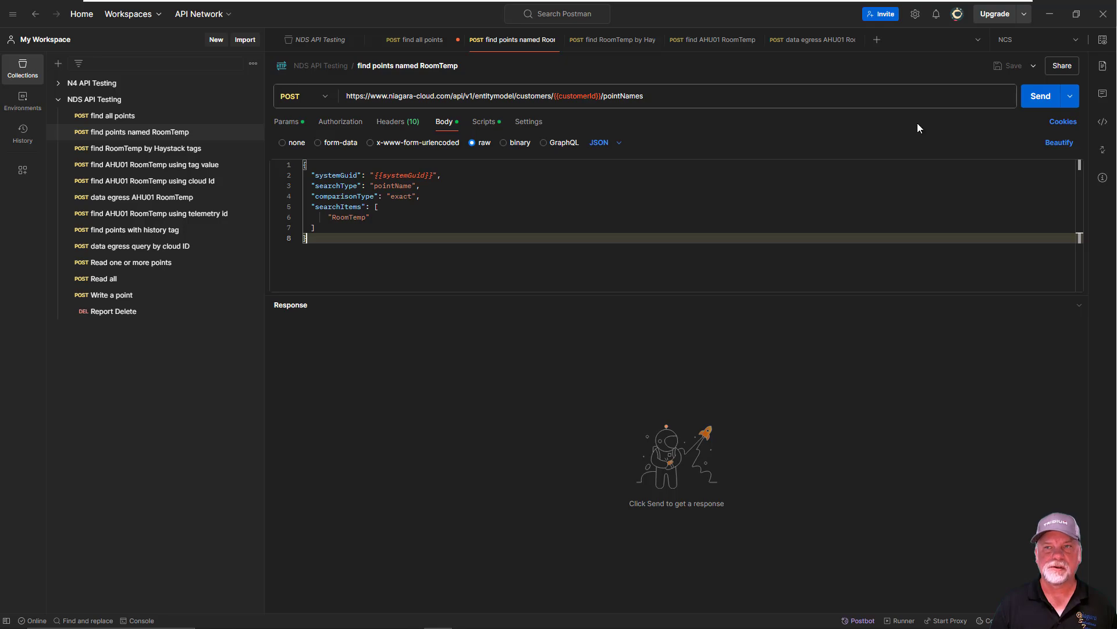
pyautogui.click(1034, 99)
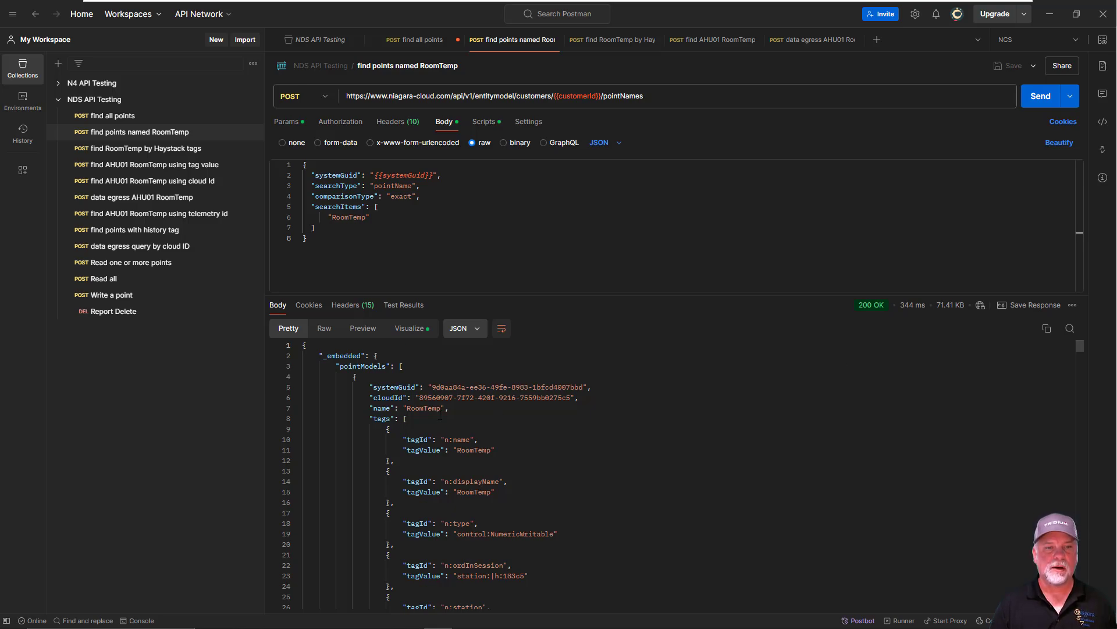
pyautogui.click(407, 330)
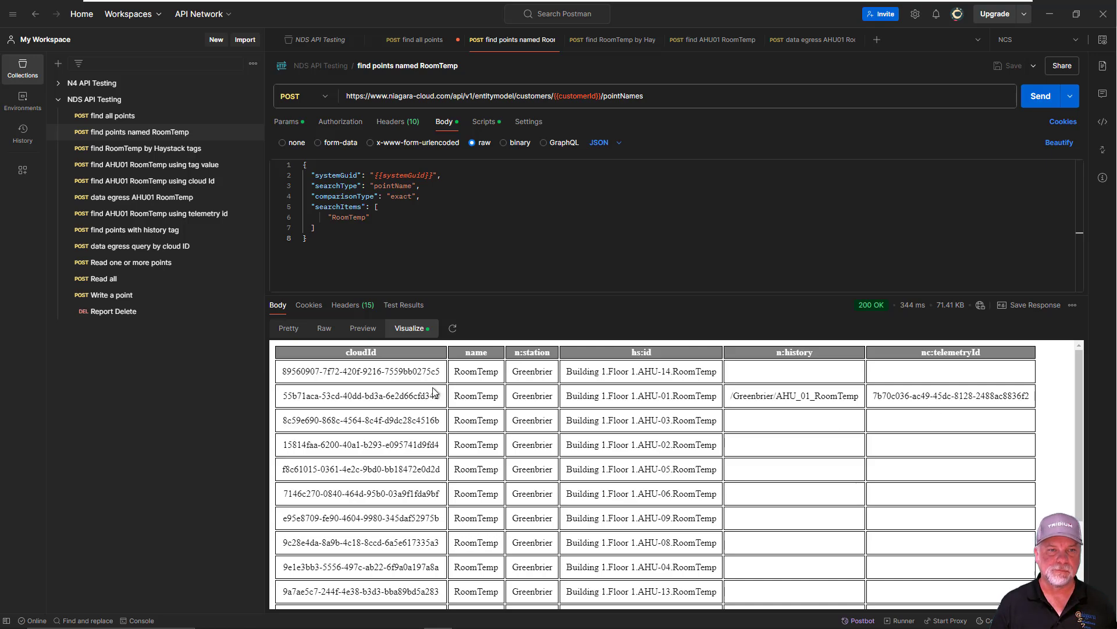
# Return to the formatted JSON response and highlight the first point's name and cloudId values
pyautogui.click(288, 328)
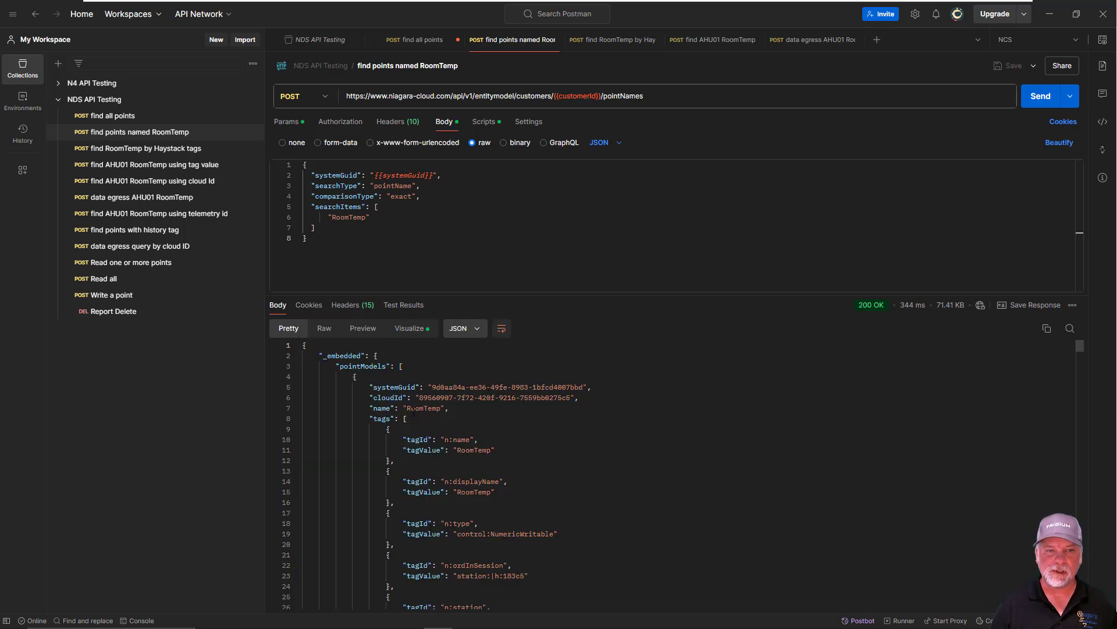
pyautogui.doubleClick(407, 408)
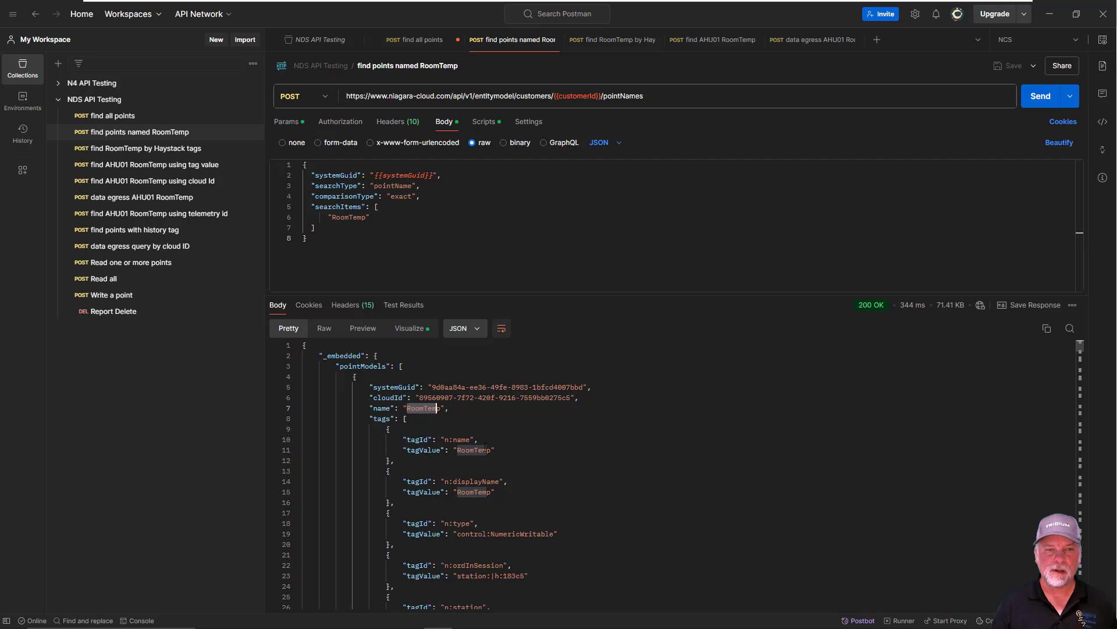
pyautogui.moveTo(436, 398); pyautogui.dragTo(533, 398)
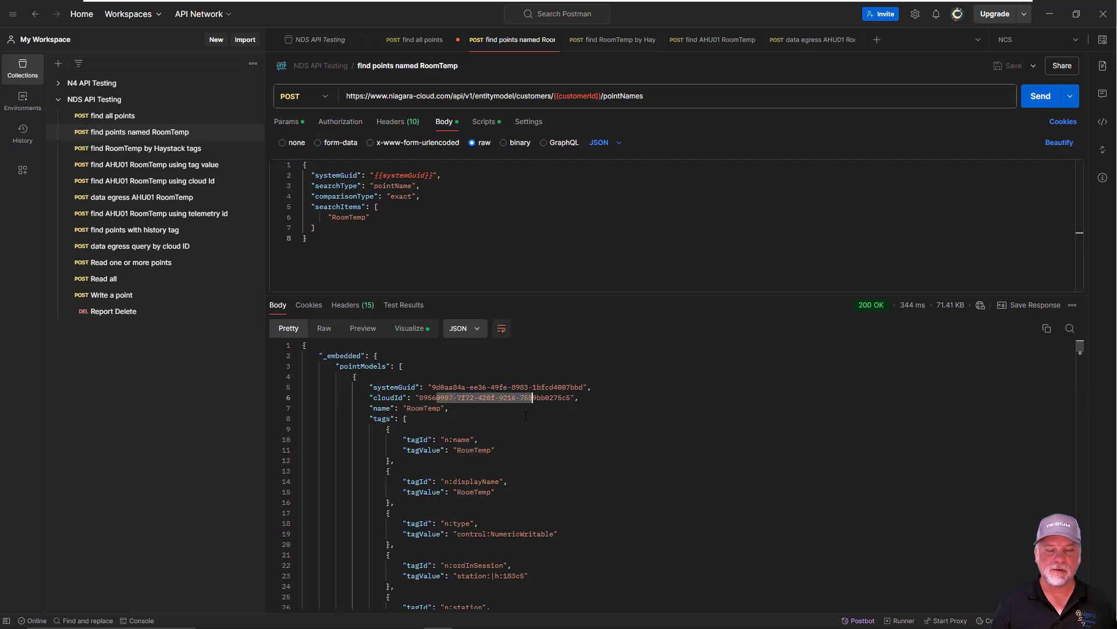
# Look through the first point's tags and mark the Haystack tags hs:zoneAirTempSensor, hs:zone, hs:air, hs:temp and hs:sensor
pyautogui.scroll(-2, 501, 431)
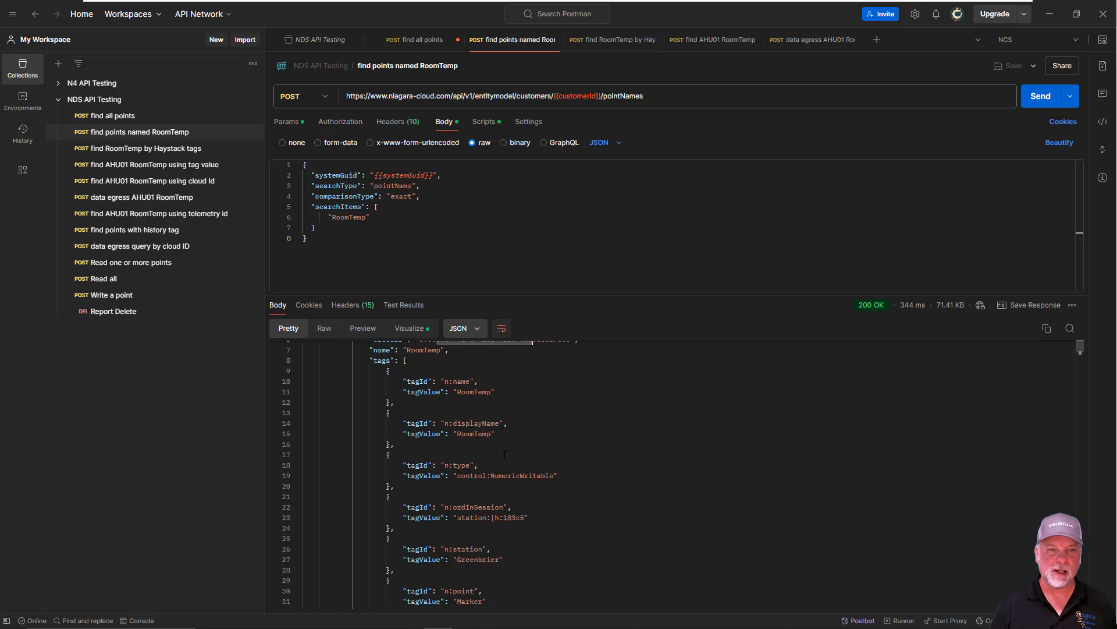
pyautogui.scroll(-1, 535, 472)
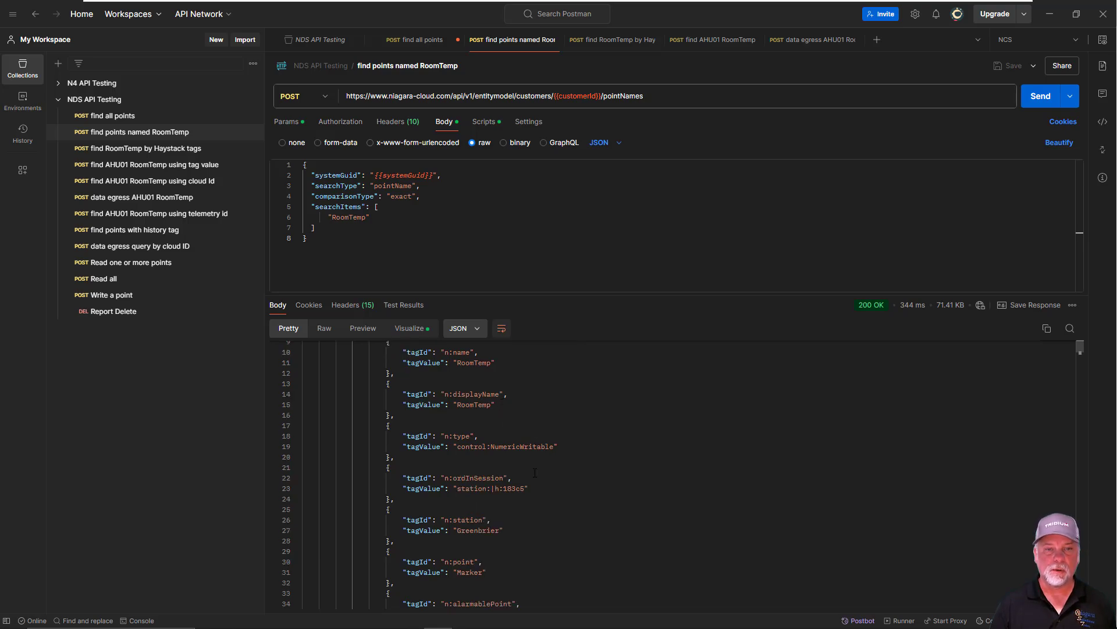
pyautogui.scroll(-10, 535, 472)
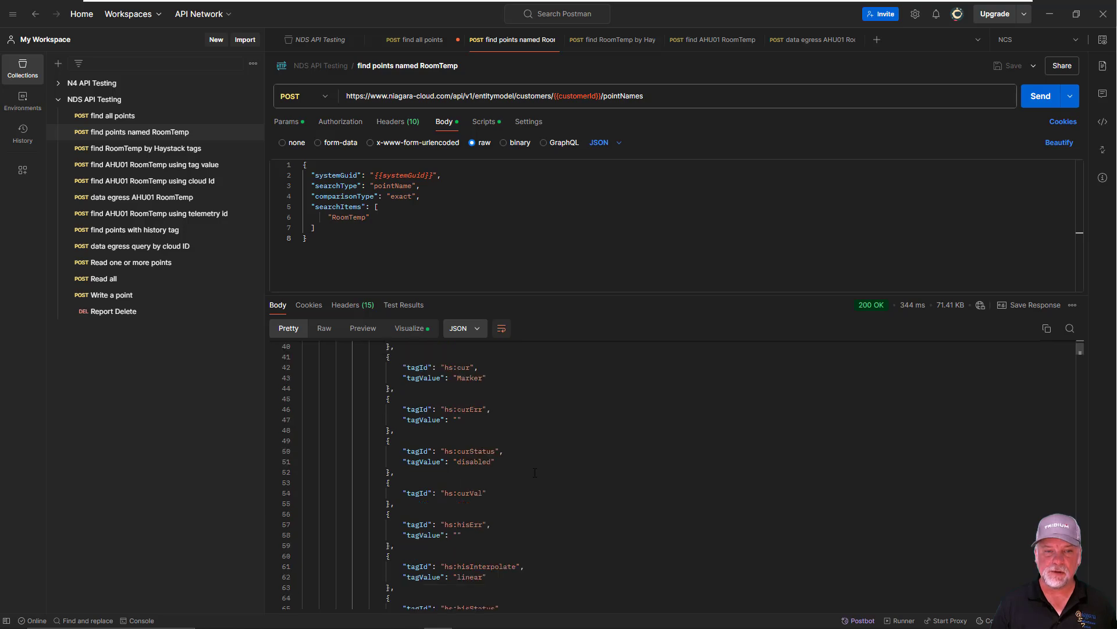
pyautogui.scroll(-9, 535, 473)
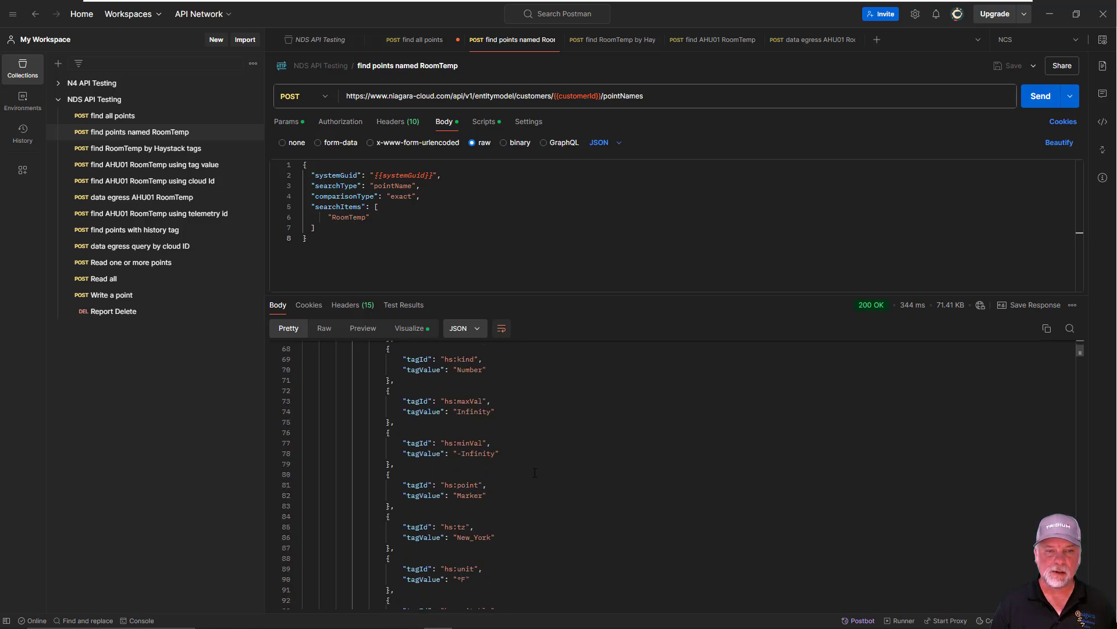
pyautogui.scroll(-7, 535, 472)
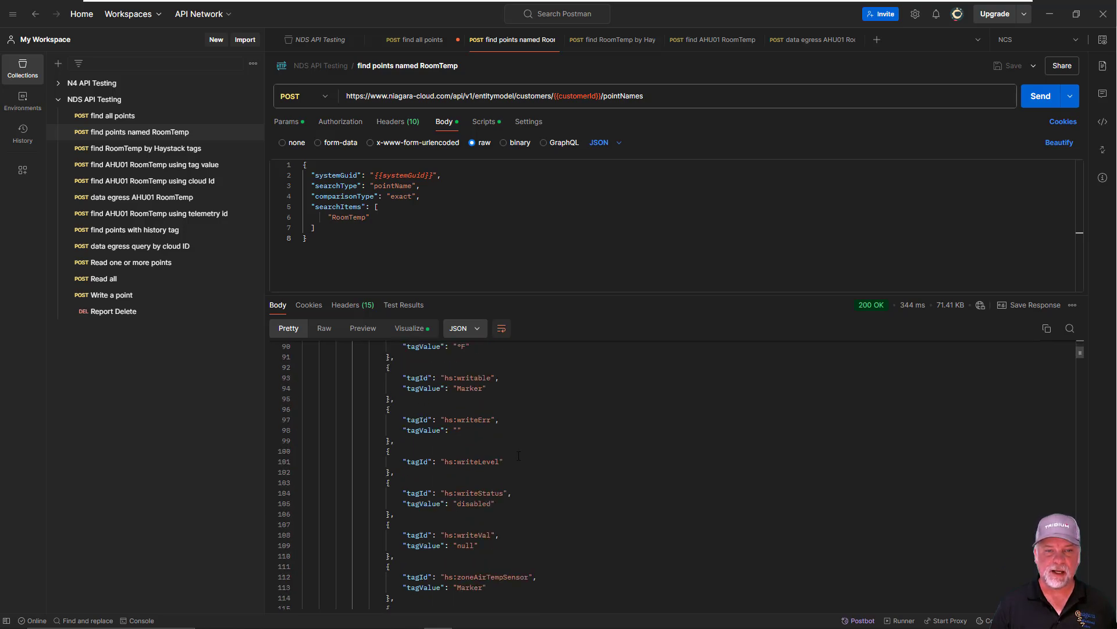
pyautogui.scroll(-6, 518, 456)
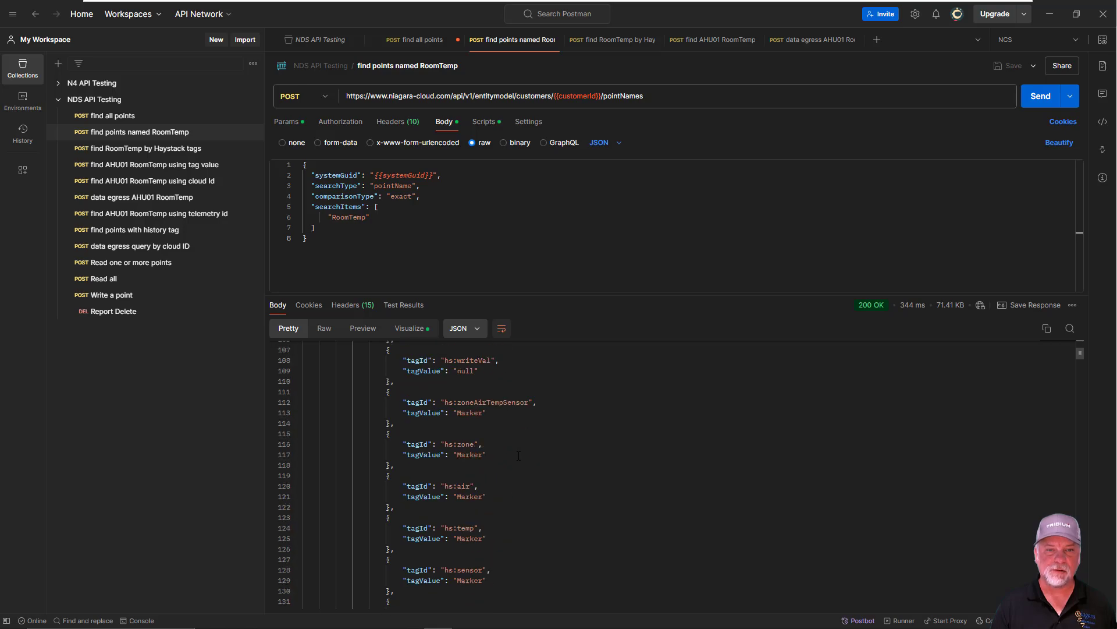
pyautogui.click(466, 402)
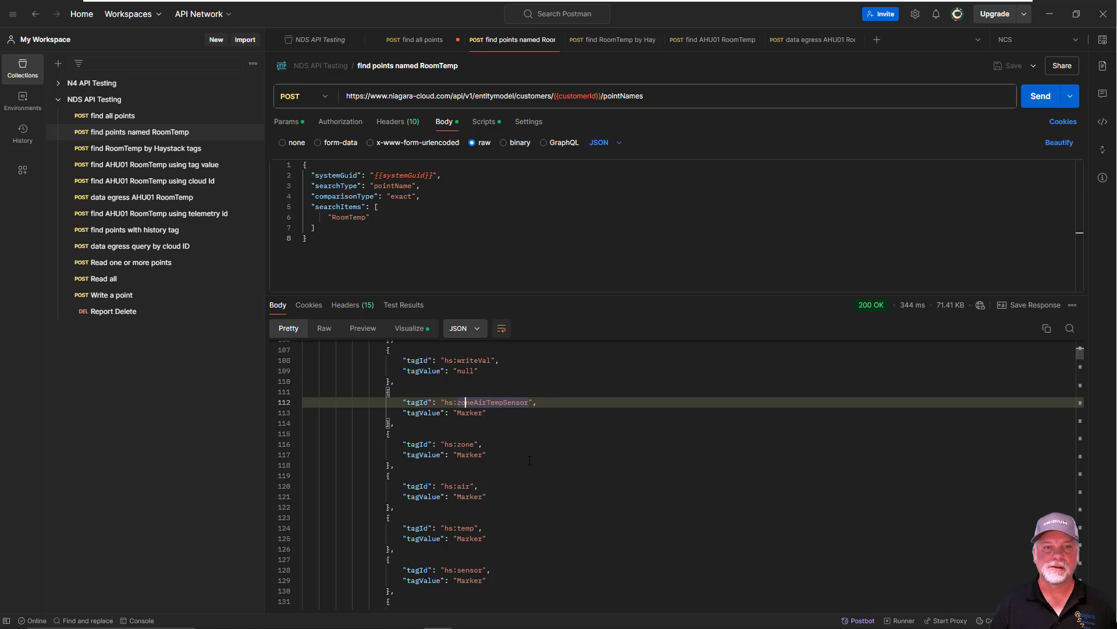
pyautogui.click(466, 444)
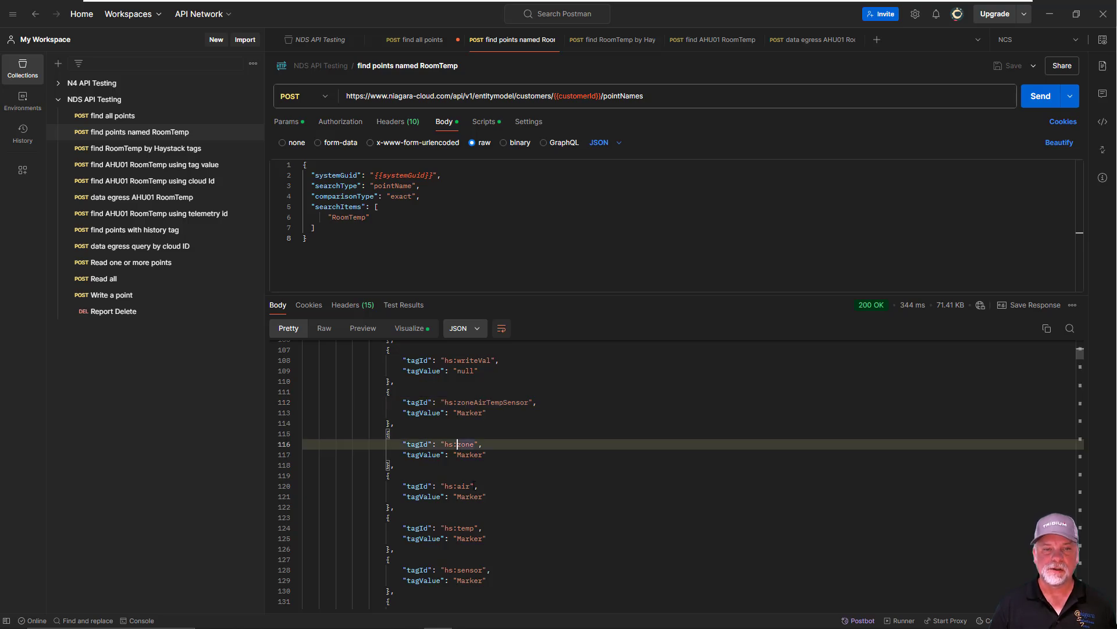
pyautogui.click(466, 485)
pyautogui.click(466, 528)
pyautogui.click(463, 569)
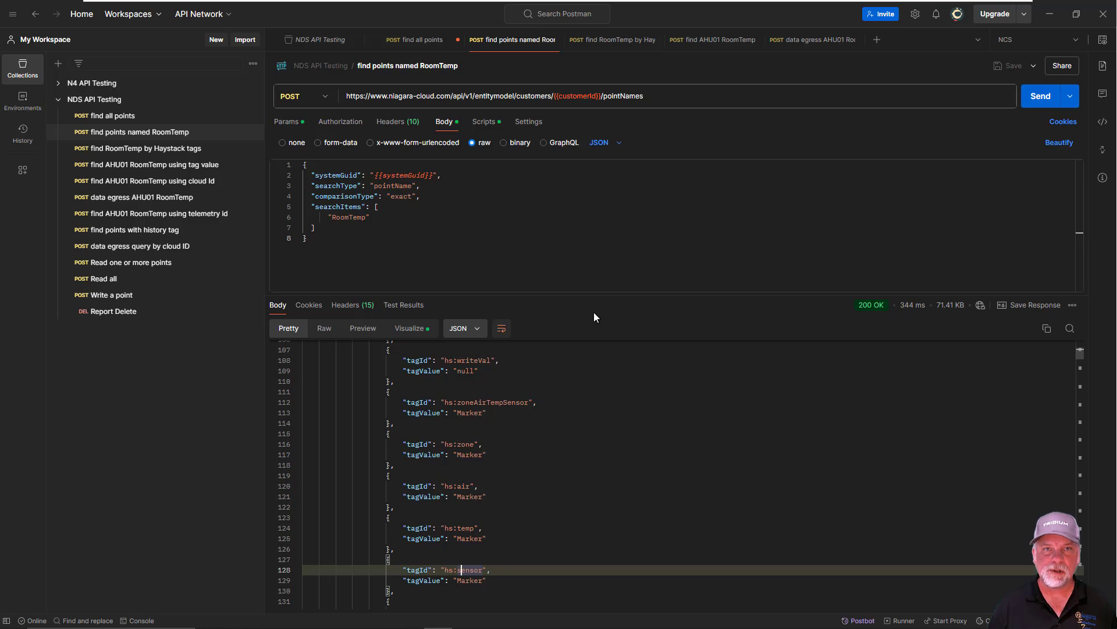
# Open the find RoomTemp by Haystack tags request and examine its tagNames endpoint, searchType, systemGuid, exact comparisonType and hs:zoneAirTempSensor search item
pyautogui.click(610, 43)
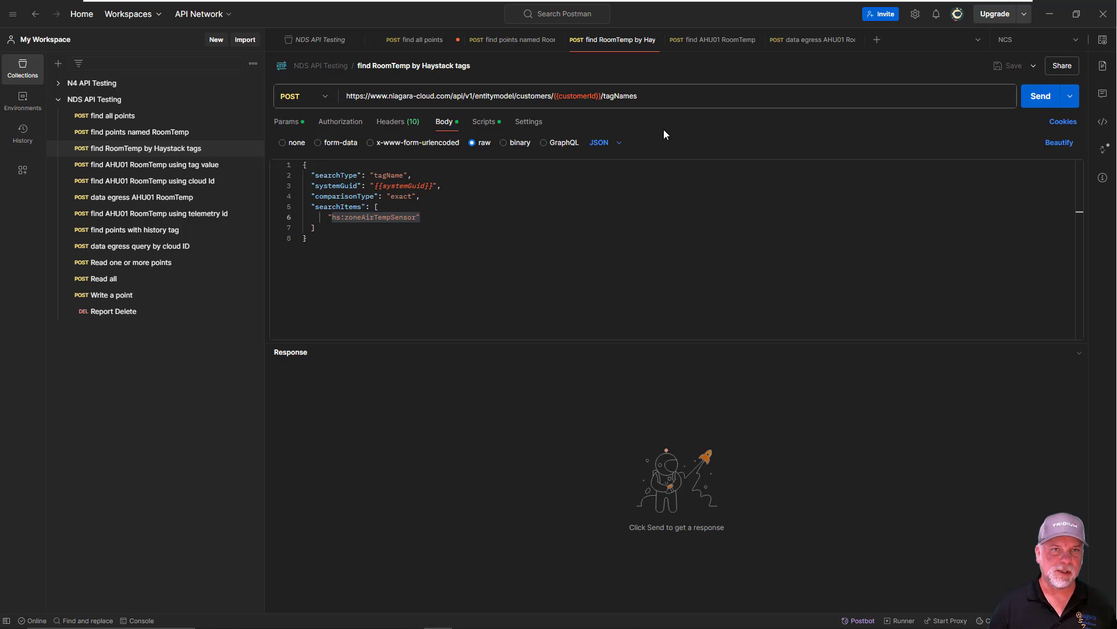
pyautogui.doubleClick(651, 96)
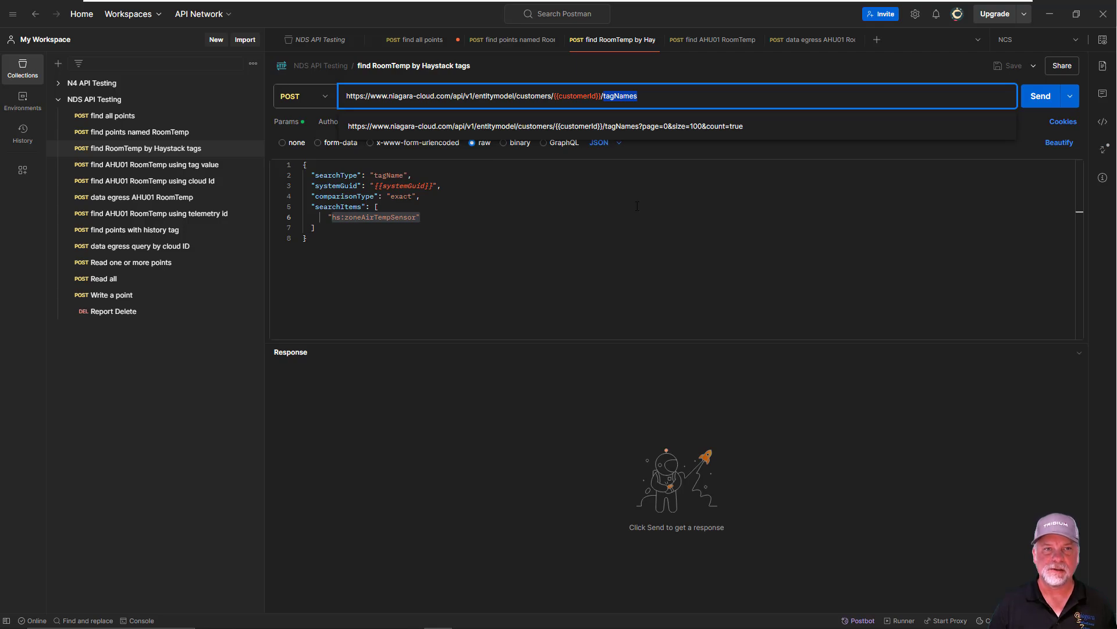
pyautogui.moveTo(374, 175); pyautogui.dragTo(404, 178)
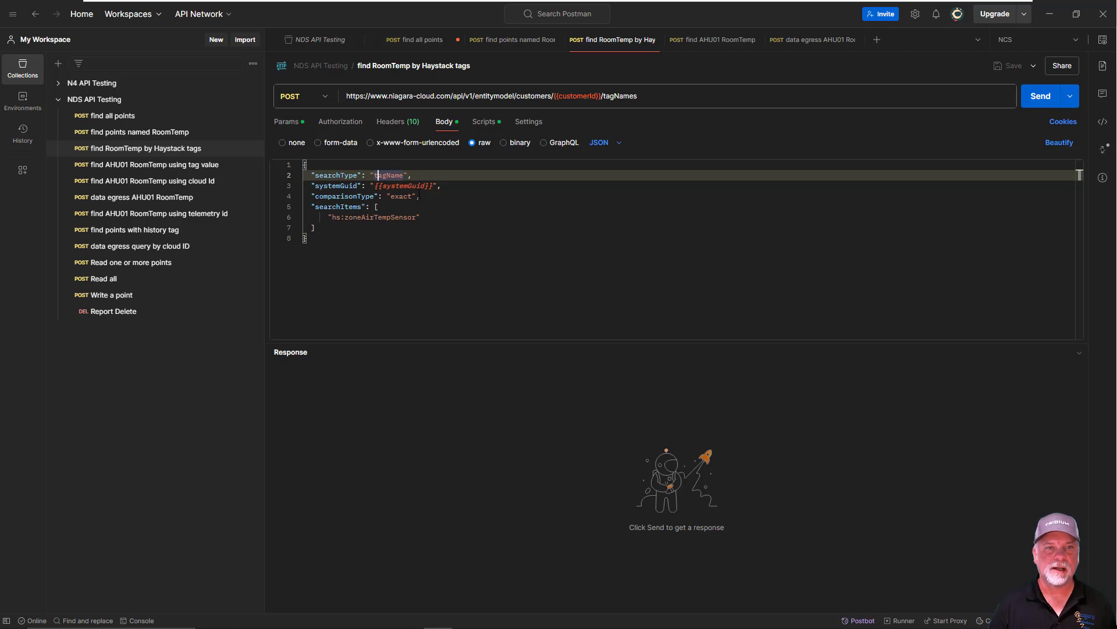
pyautogui.doubleClick(405, 186)
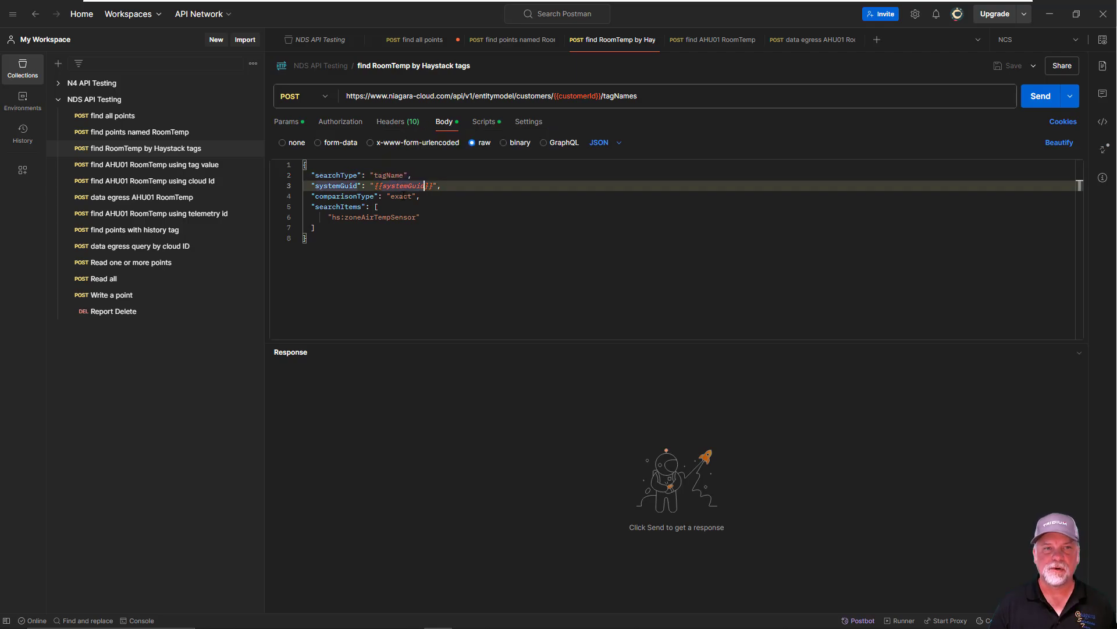
pyautogui.click(403, 196)
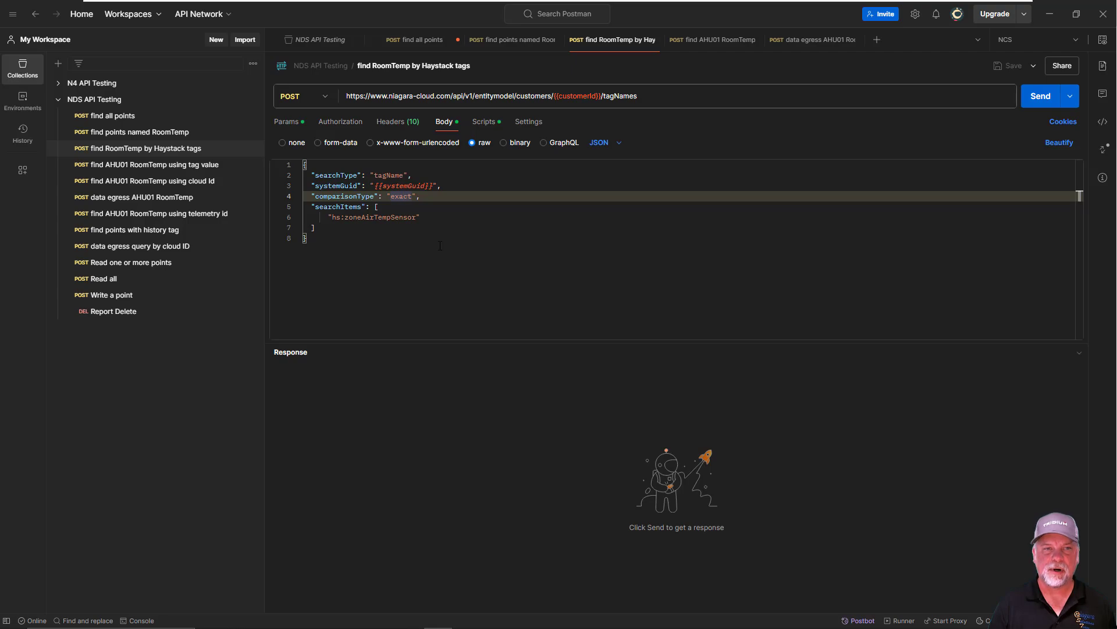
pyautogui.click(340, 217)
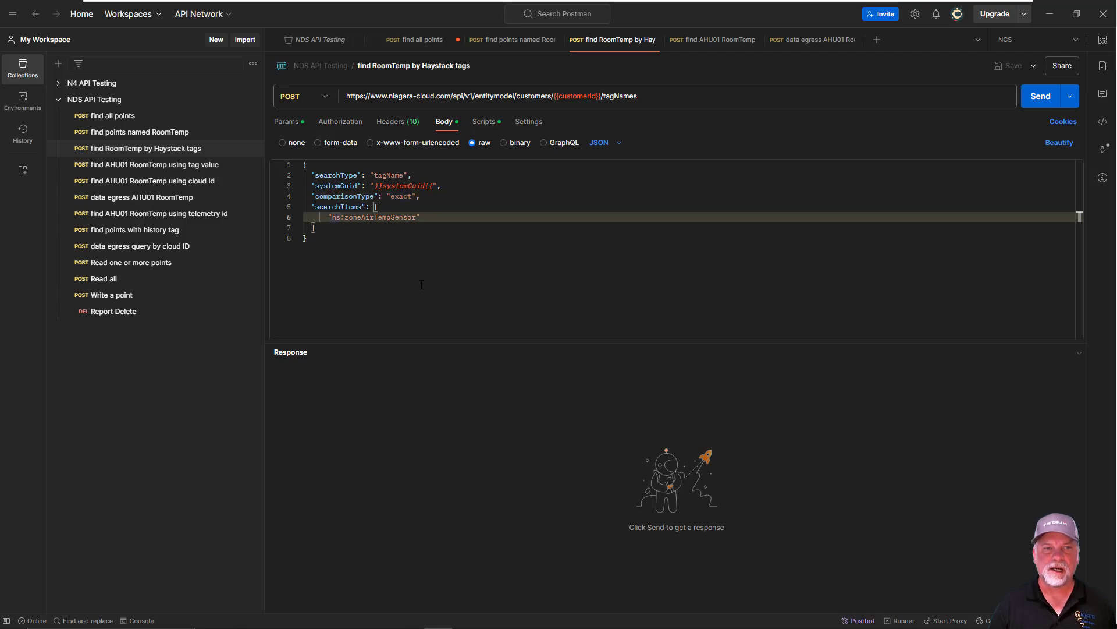
pyautogui.click(430, 220)
# Send the Haystack tags request and, in its table visualization, highlight the first two cloudId values and the AHU-01 RoomTemp telemetry ID
pyautogui.click(1038, 96)
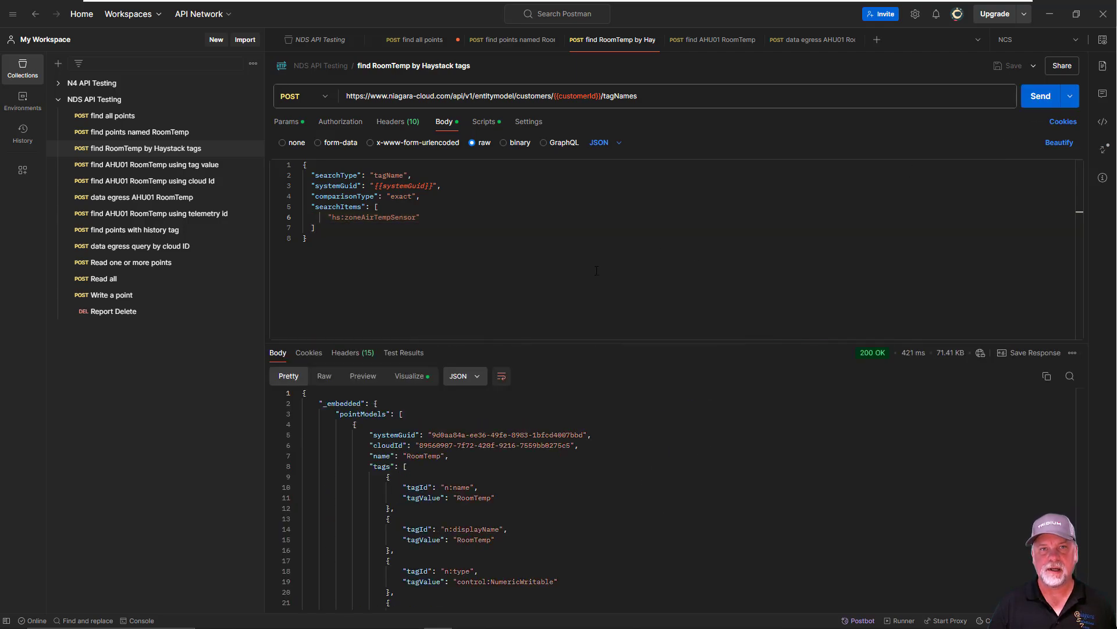
pyautogui.click(408, 378)
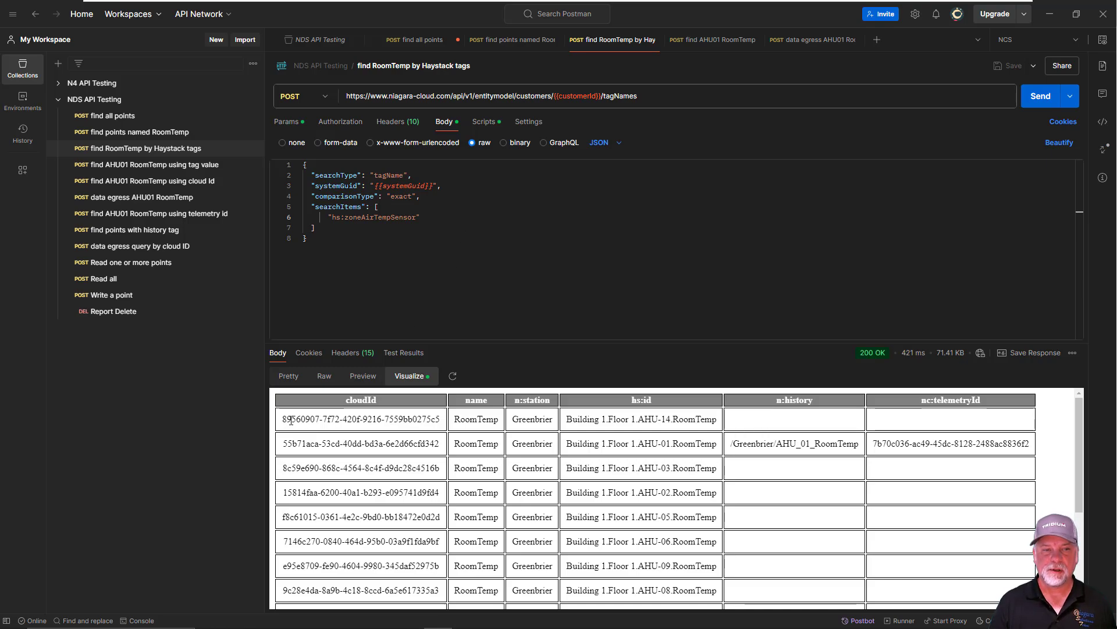
pyautogui.moveTo(291, 420); pyautogui.dragTo(439, 420)
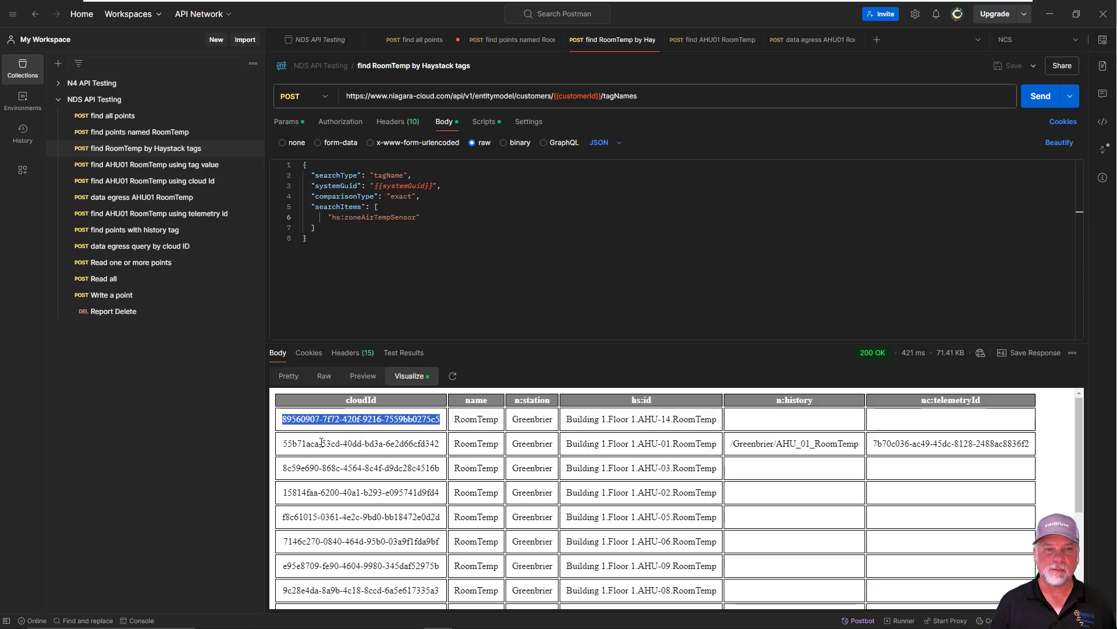
pyautogui.moveTo(285, 443); pyautogui.dragTo(429, 444)
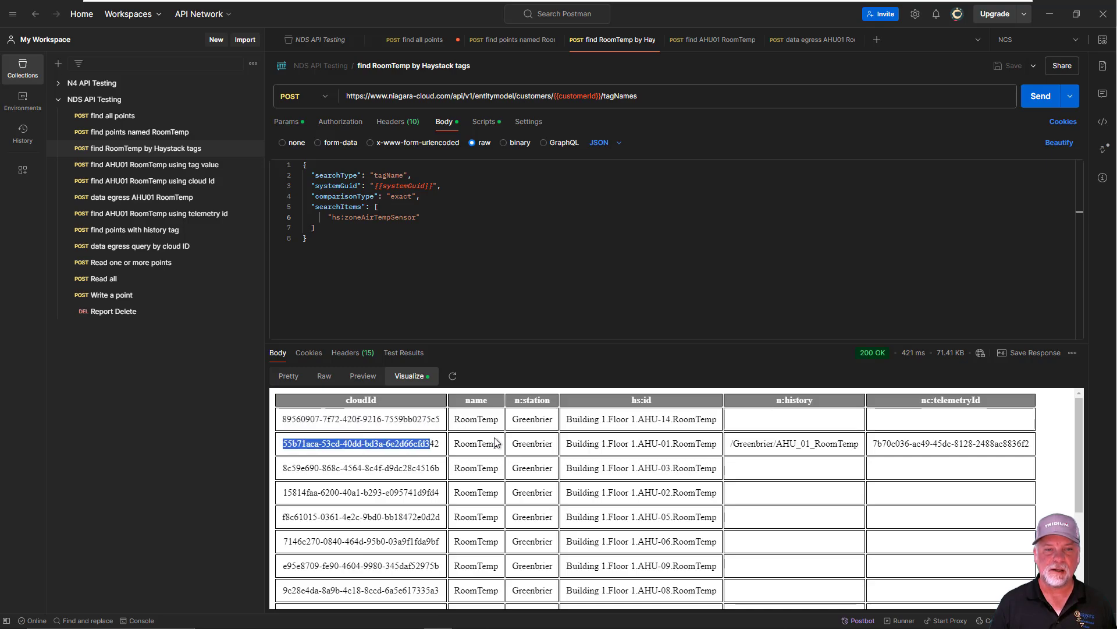
pyautogui.moveTo(873, 444); pyautogui.dragTo(1026, 444)
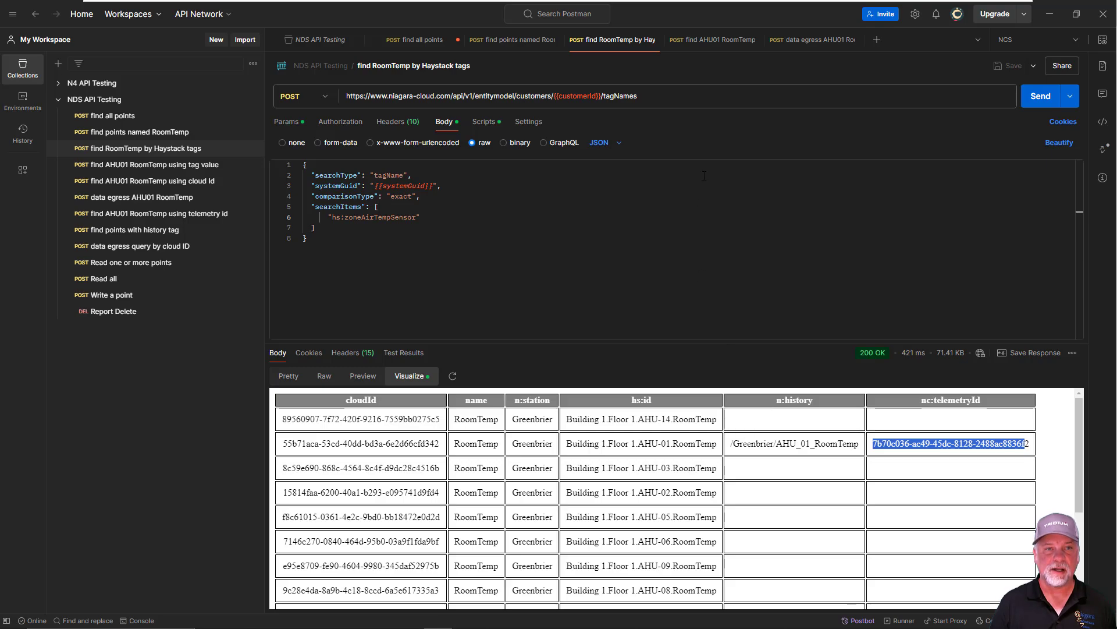
# Open the find AHU01 RoomTemp using tag value request and examine its tagValues endpoint and tagValue searchType
pyautogui.click(715, 40)
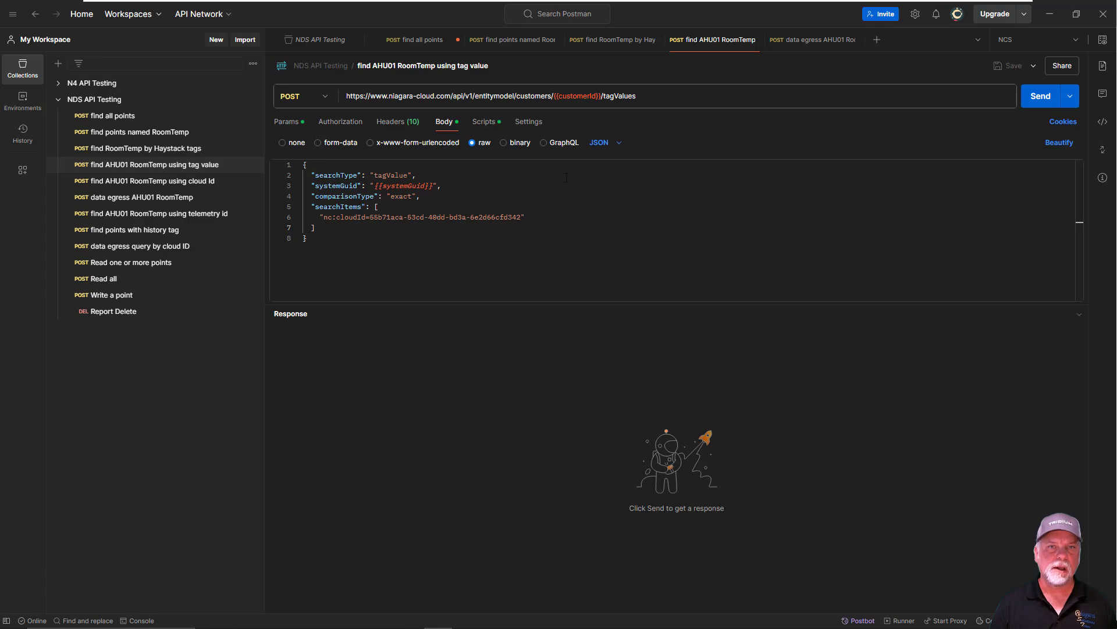
pyautogui.doubleClick(634, 96)
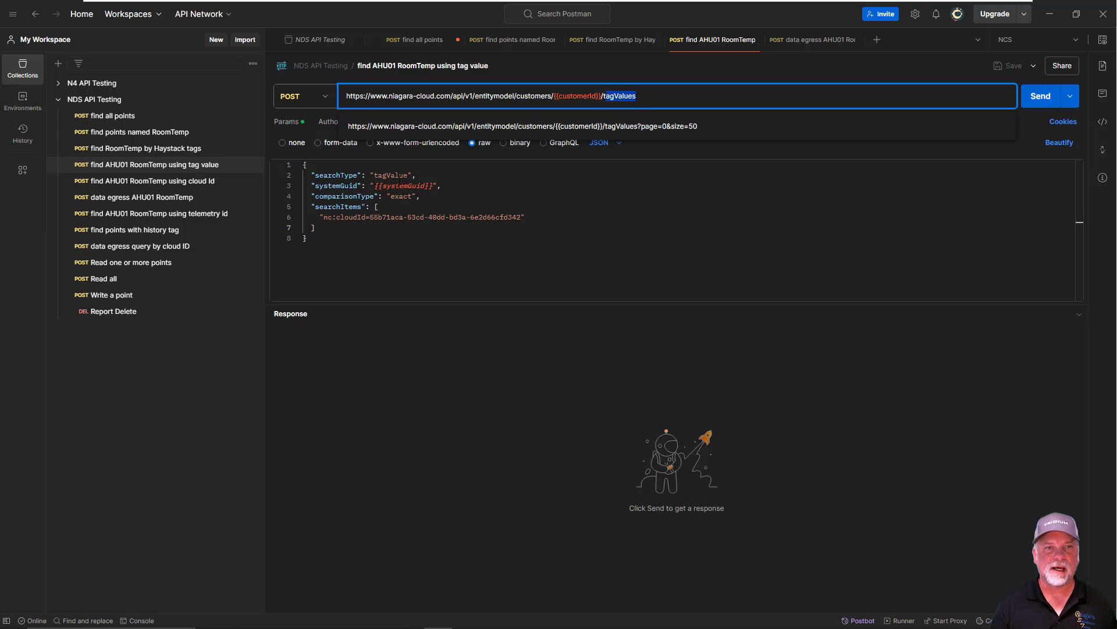
pyautogui.click(384, 176)
pyautogui.click(430, 258)
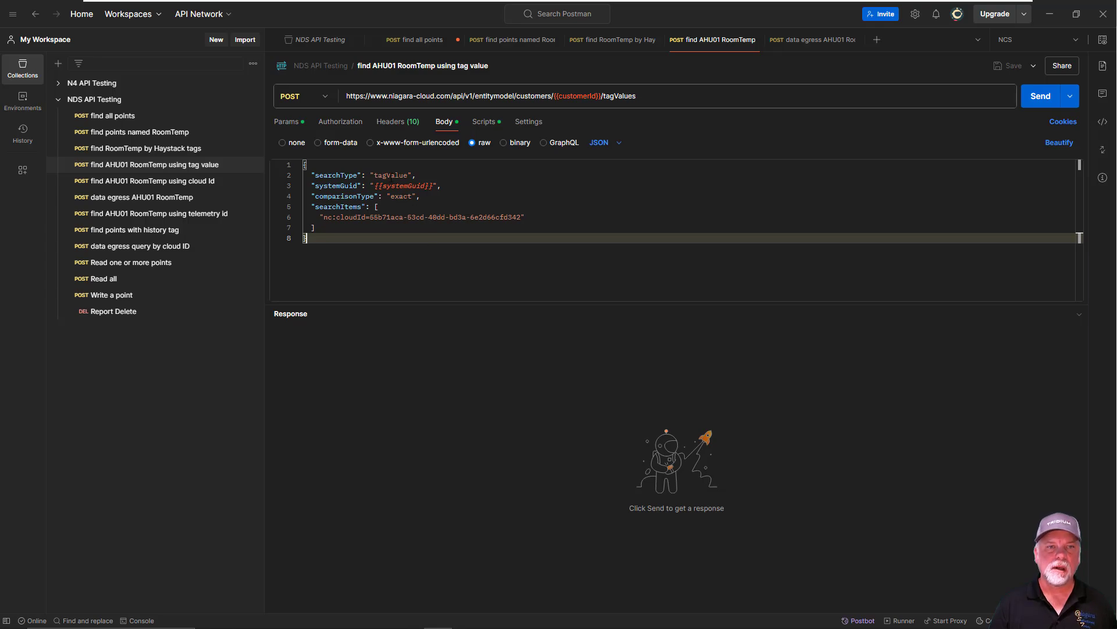
# Point out the systemGuid, exact comparisonType and nc:cloudId search item in the request body, and send the tag value request
pyautogui.click(390, 186)
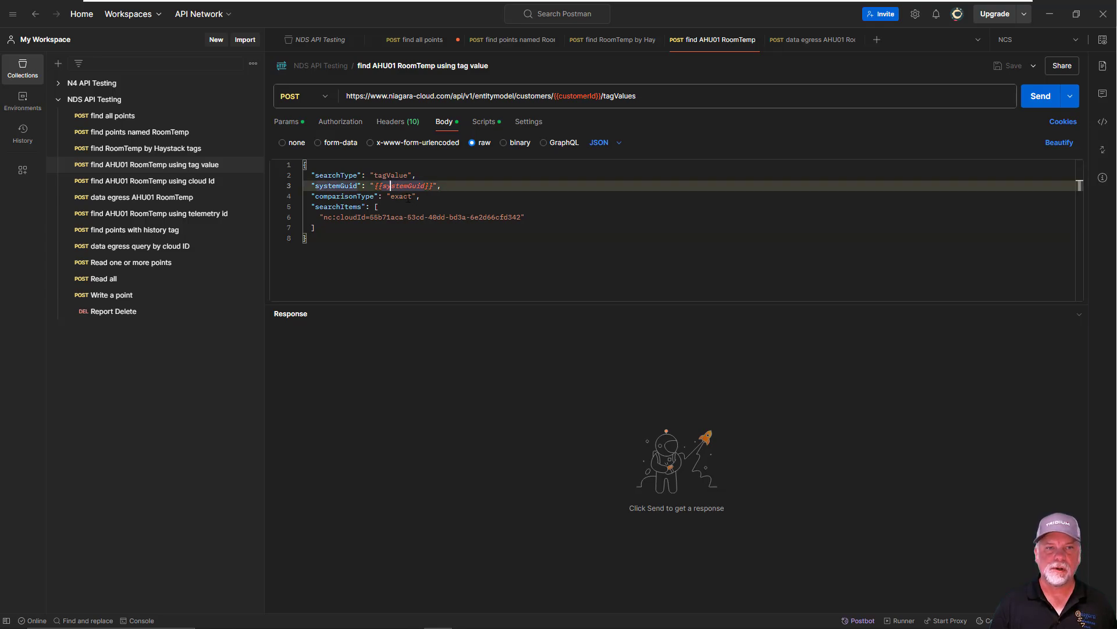
pyautogui.click(408, 196)
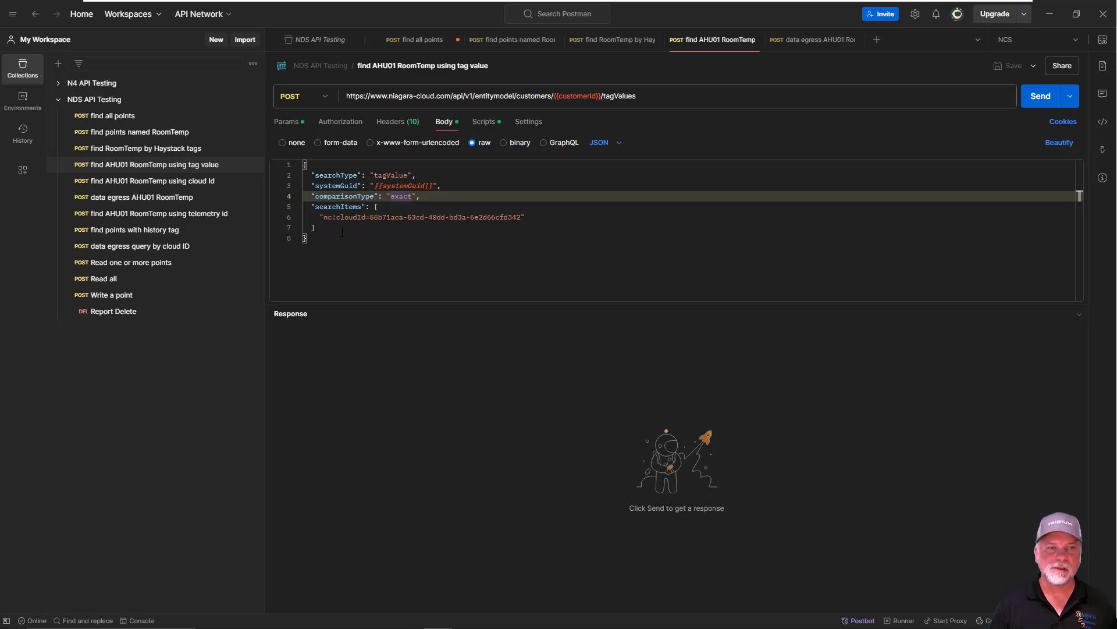
pyautogui.moveTo(323, 217); pyautogui.dragTo(369, 217)
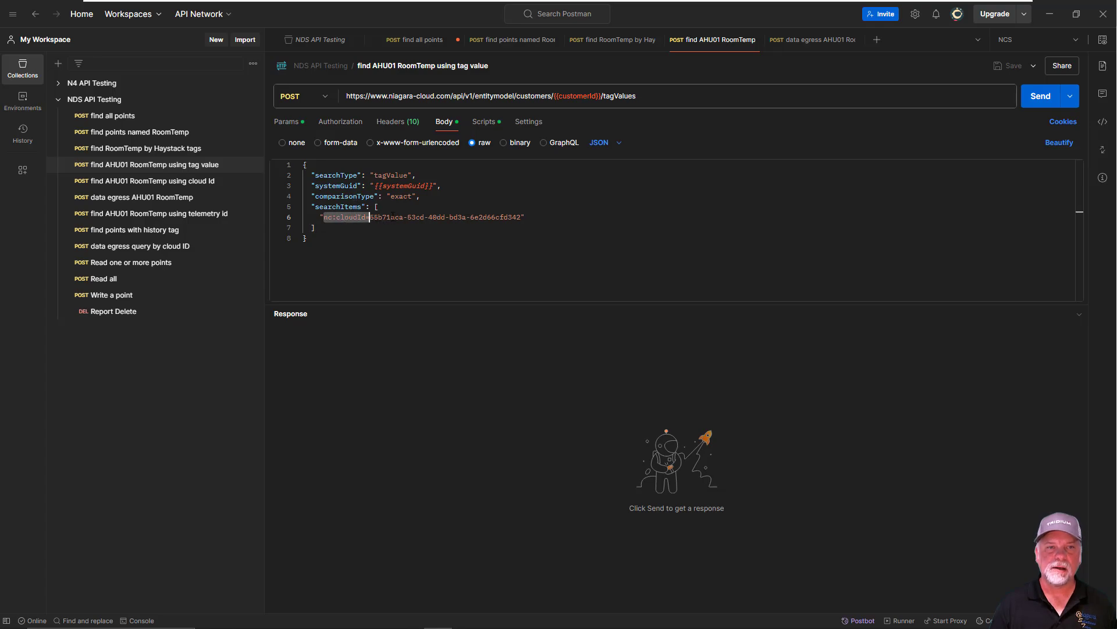
pyautogui.click(391, 217)
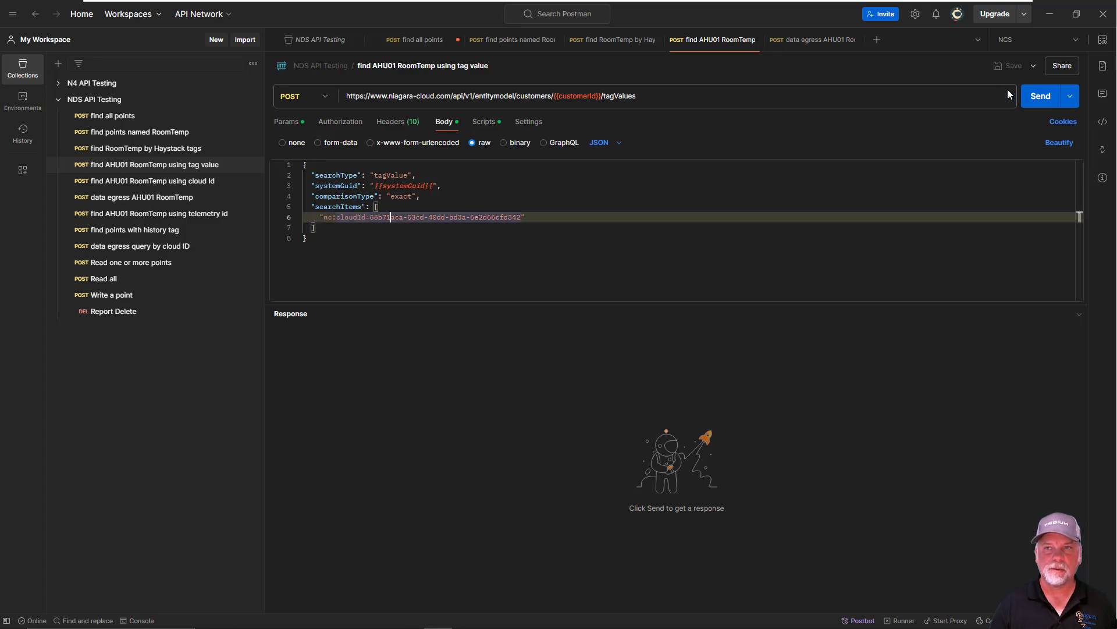
pyautogui.click(1036, 93)
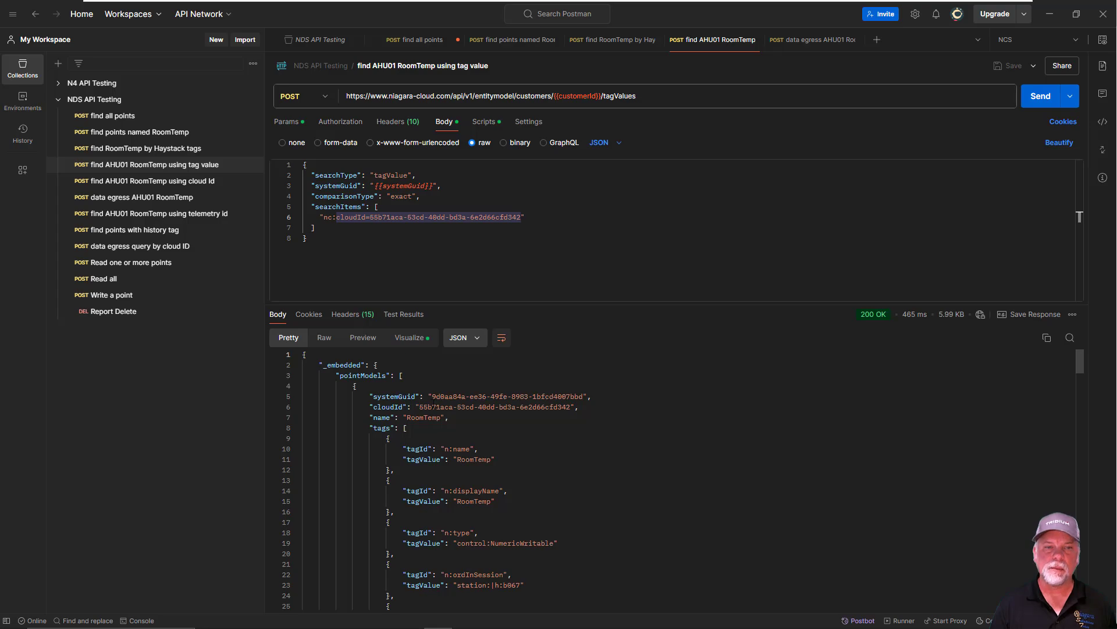
# Show the tag value response as a table visualization
pyautogui.click(417, 341)
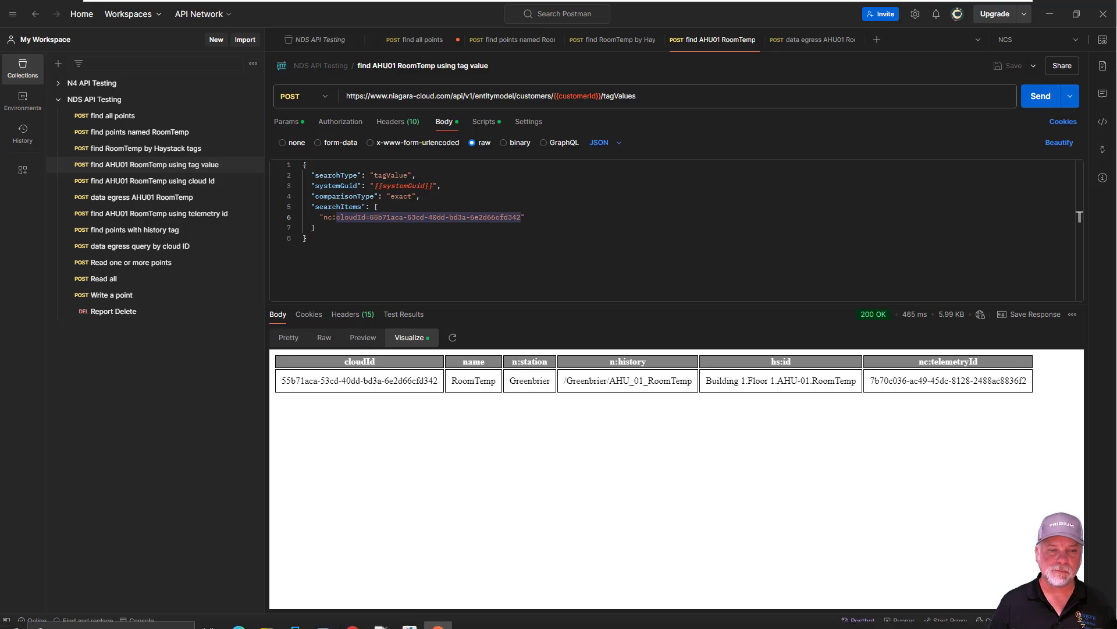
# Switch to the NDS API Guide in Chrome and open the Egress API support topic down to its Swagger documentation links
pyautogui.click(358, 626)
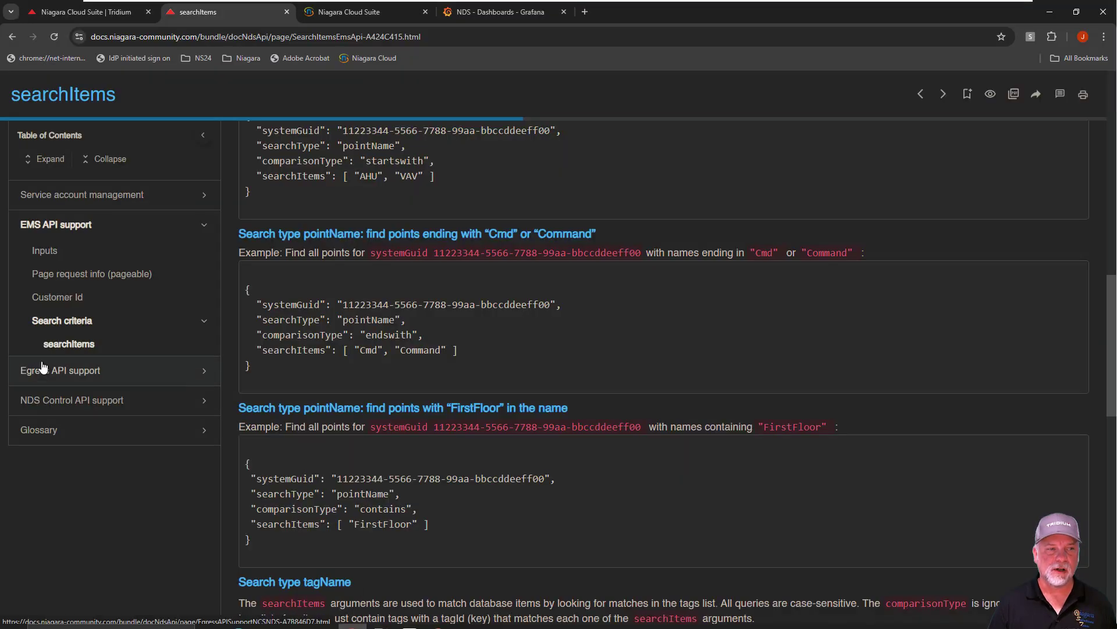
pyautogui.click(88, 376)
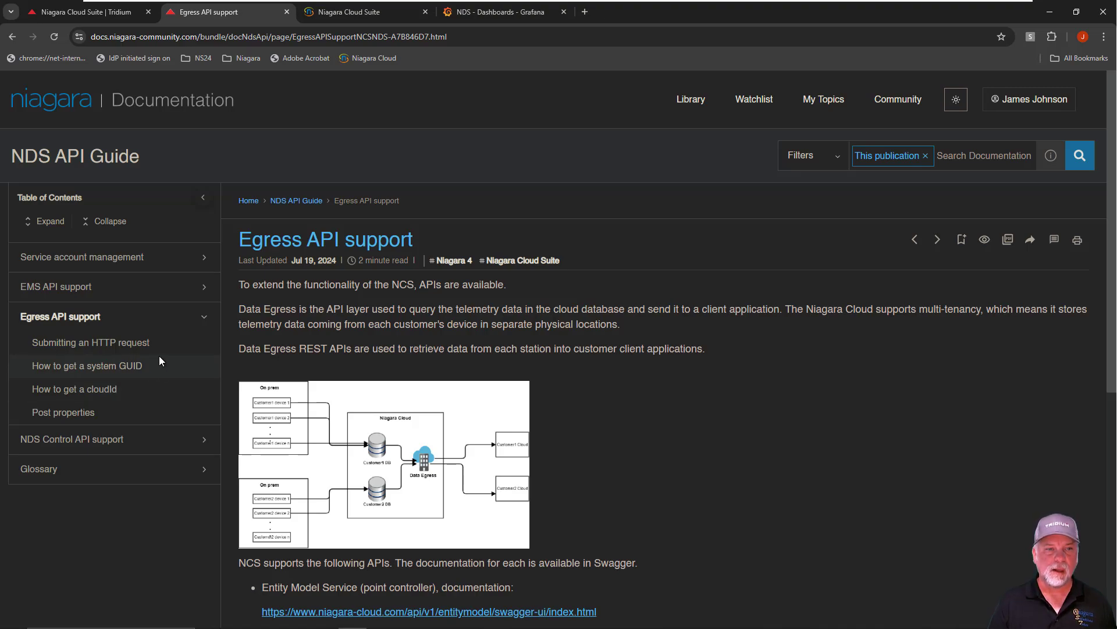
pyautogui.scroll(-4, 647, 379)
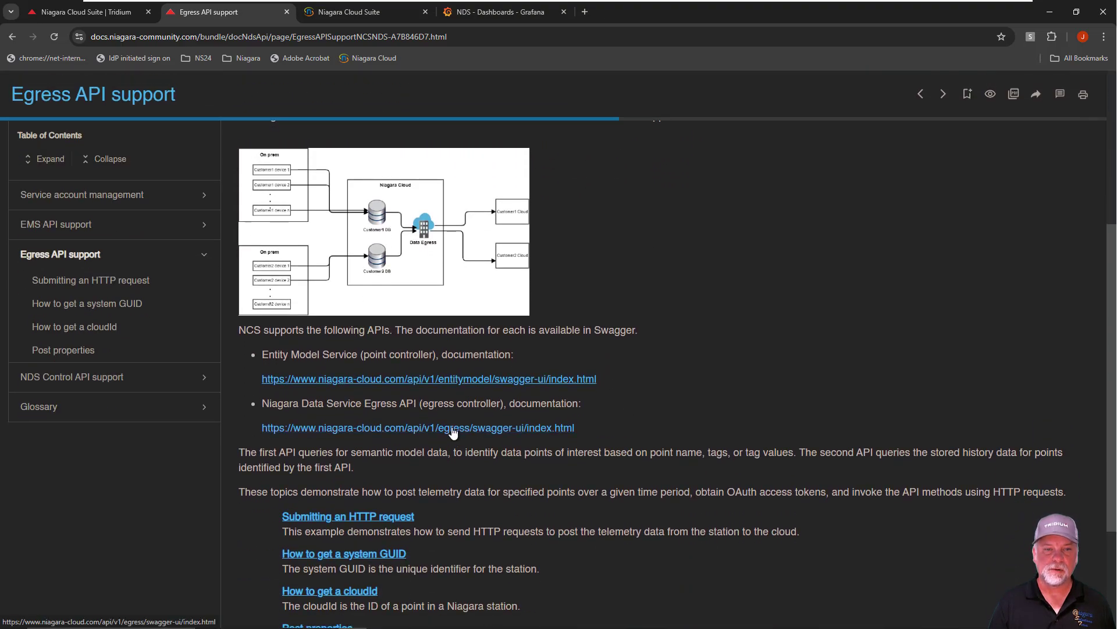
# Open the Egress API Swagger documentation in a separate tab, examine the POST /api/v1/egress/telemetry endpoint, and close that tab
pyautogui.rightClick(454, 432)
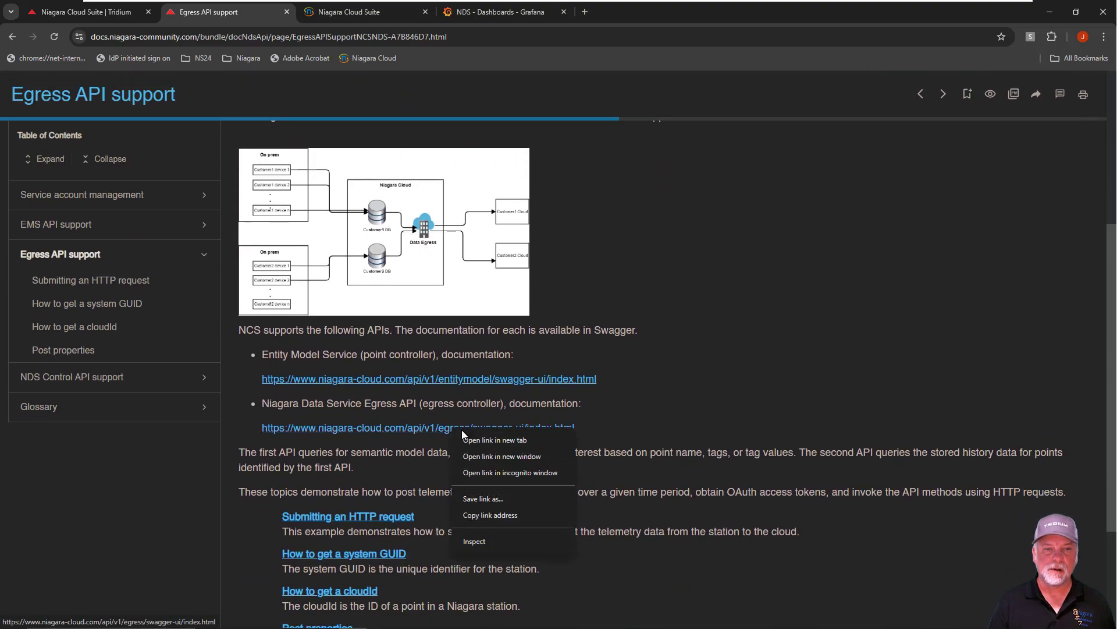
pyautogui.click(493, 440)
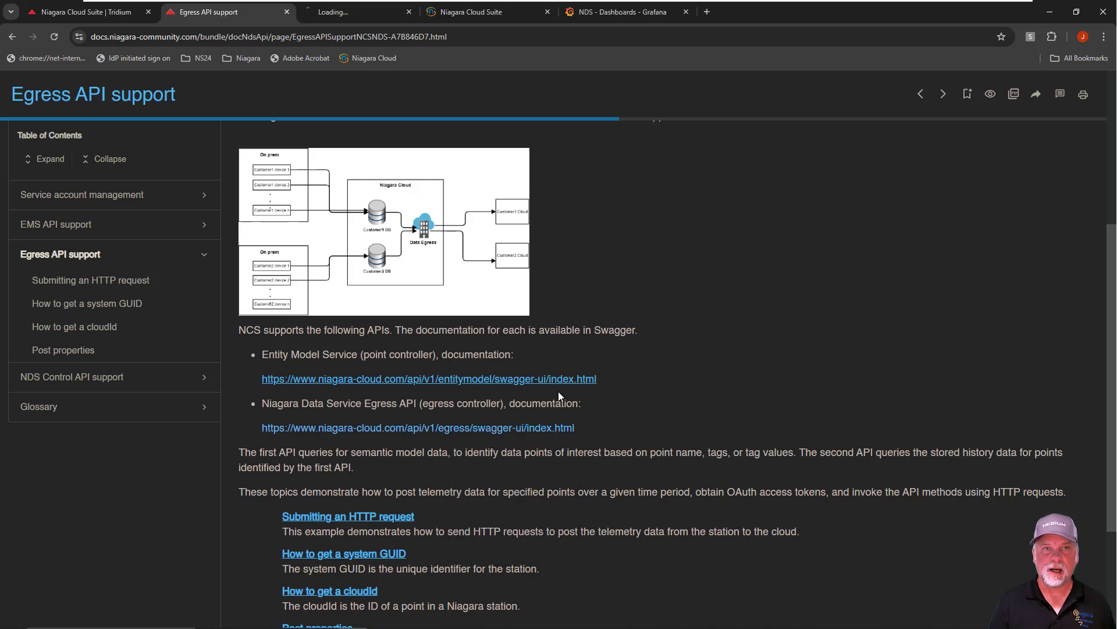
pyautogui.click(370, 13)
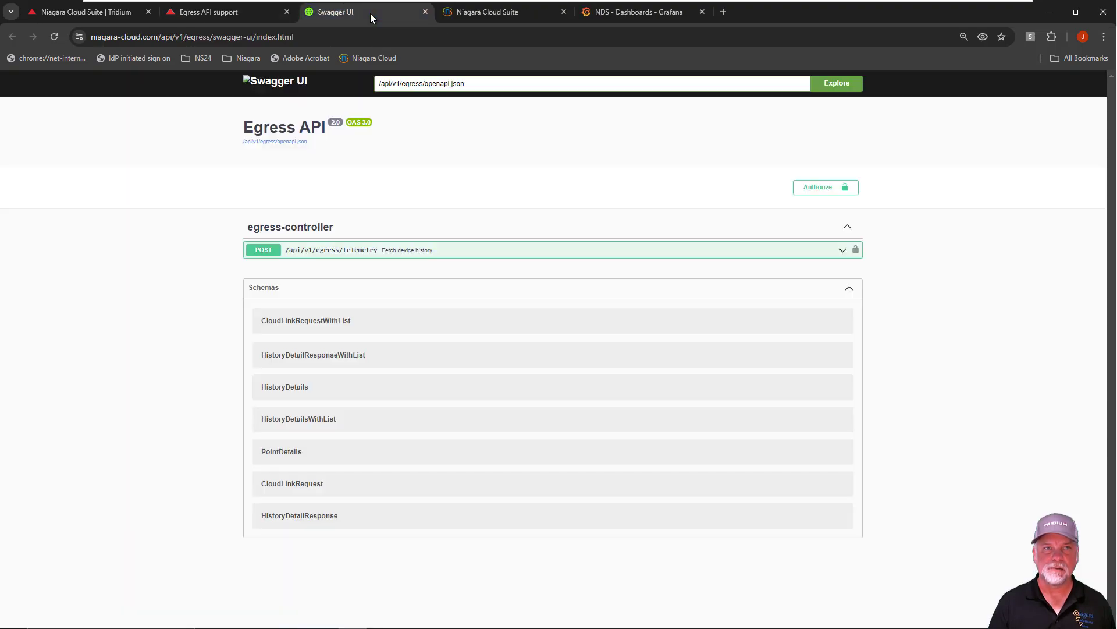
pyautogui.click(828, 251)
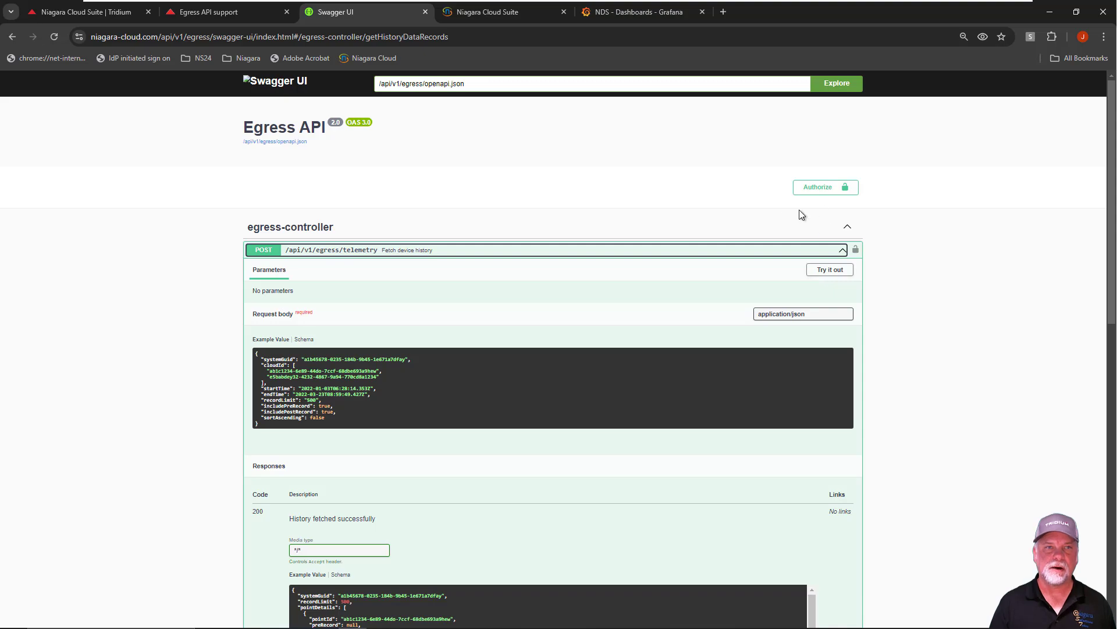
pyautogui.click(426, 11)
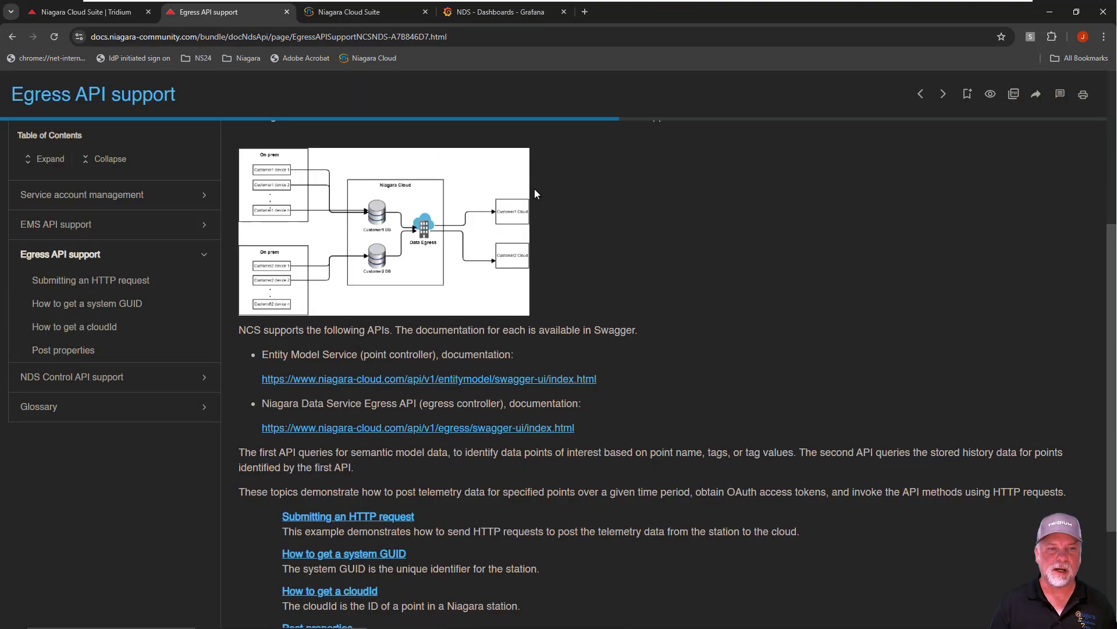
# Open the Submitting an HTTP request topic and read its POST method, request URI, authorization header and example JSON body
pyautogui.scroll(-3, 623, 227)
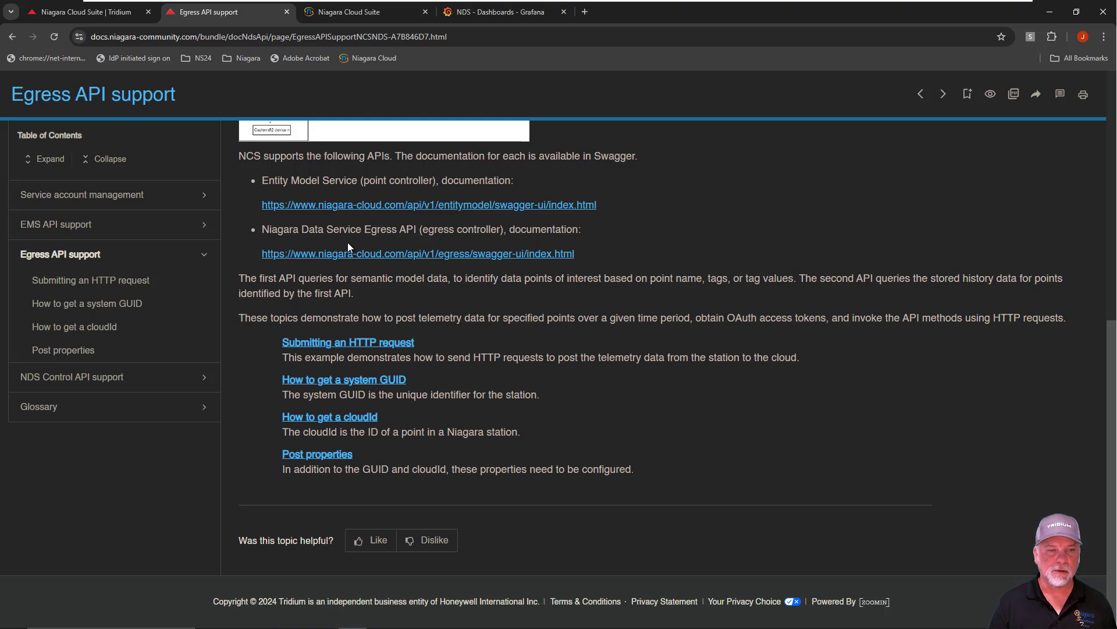
pyautogui.click(100, 281)
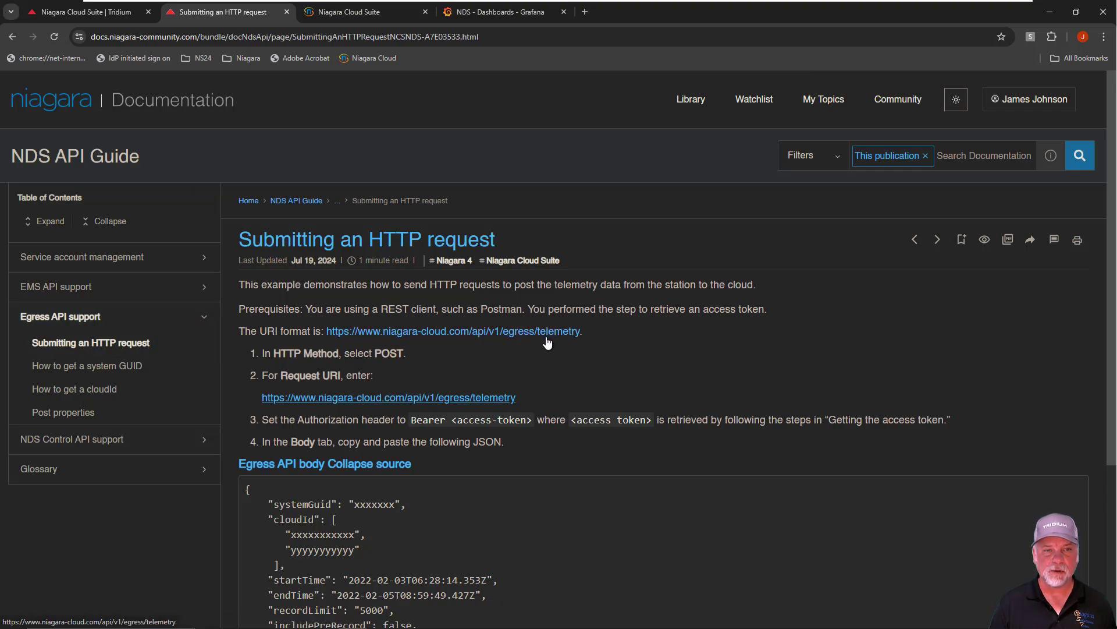
pyautogui.scroll(-1, 567, 340)
pyautogui.scroll(-1, 571, 334)
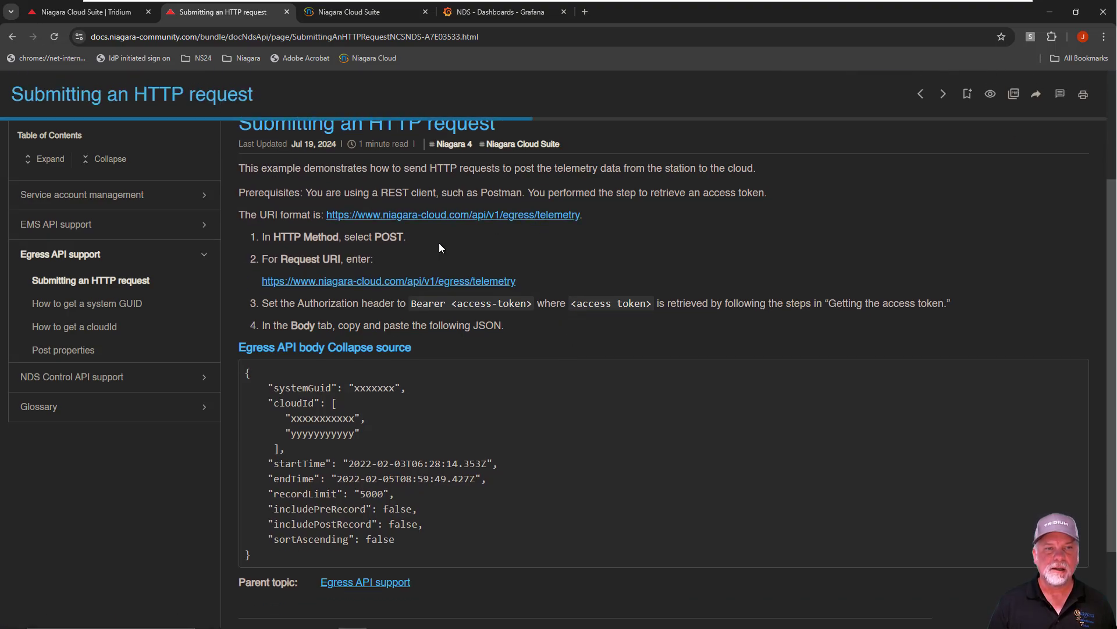
pyautogui.scroll(-1, 542, 253)
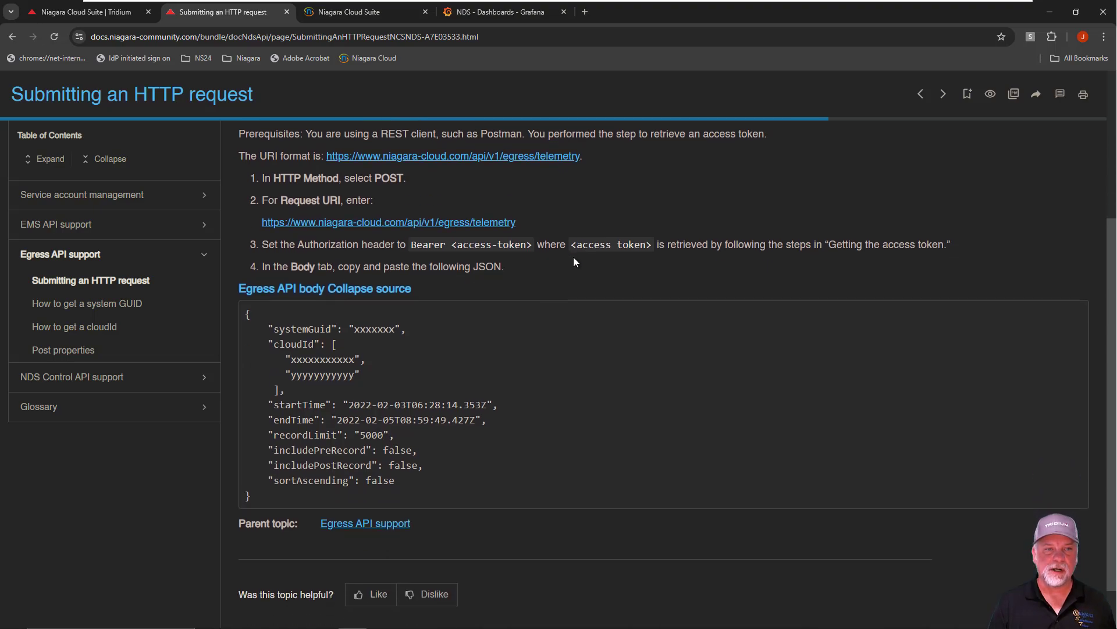
pyautogui.scroll(-1, 567, 265)
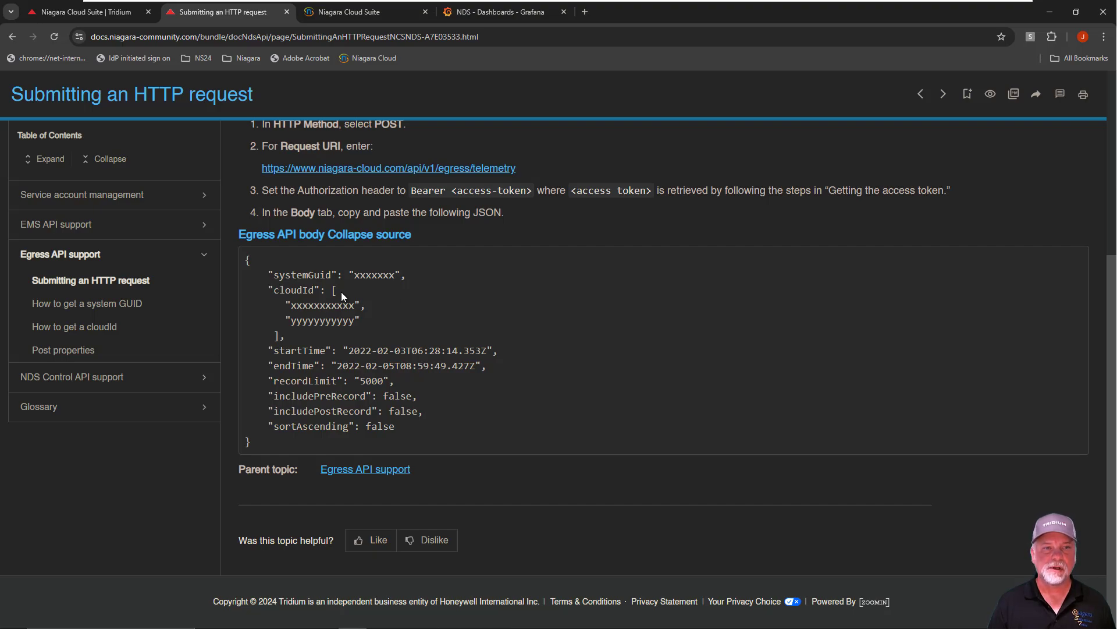
# Highlight systemGuid, cloudId, endTime, recordLimit, the pre and post record options and sortAscending in the example Egress API body
pyautogui.moveTo(307, 271); pyautogui.dragTo(404, 273)
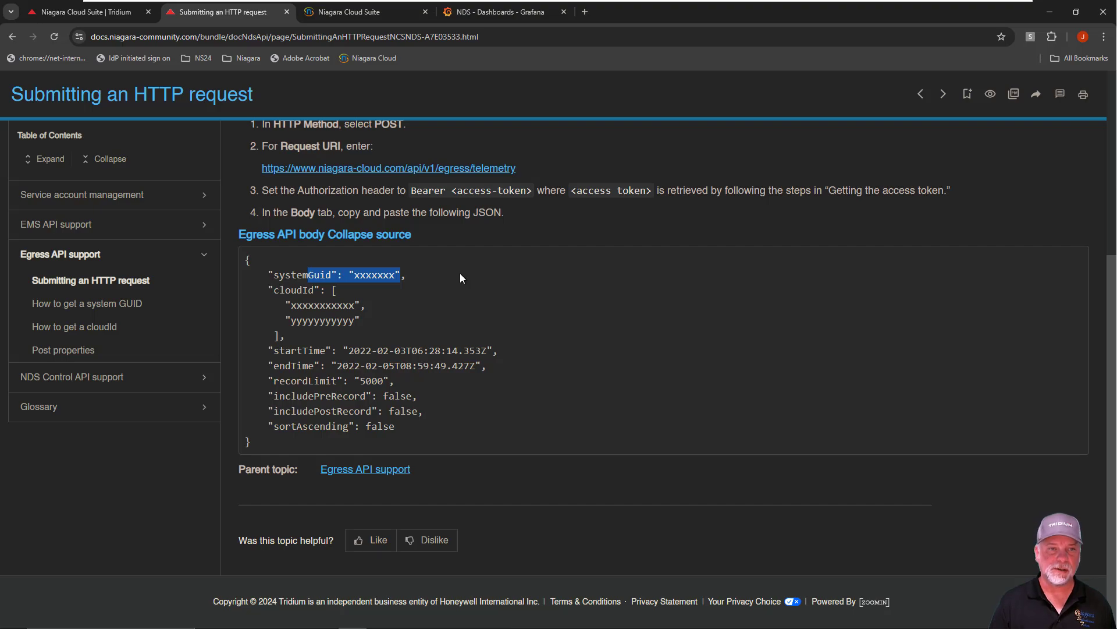
pyautogui.moveTo(273, 289); pyautogui.dragTo(314, 290)
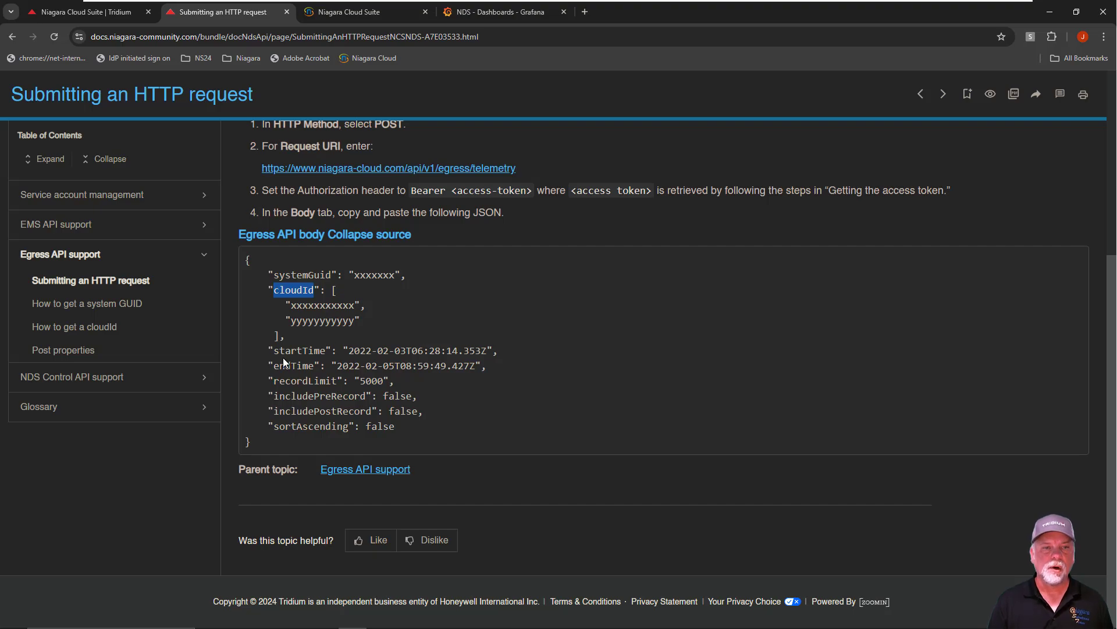
pyautogui.moveTo(279, 350); pyautogui.dragTo(320, 365)
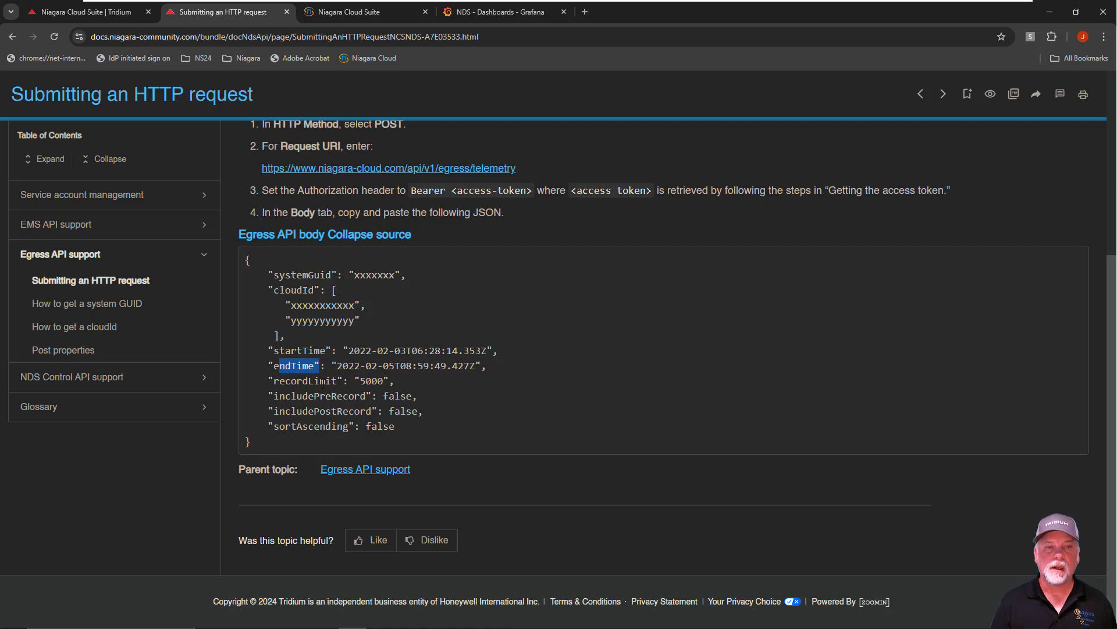
pyautogui.moveTo(303, 381); pyautogui.dragTo(385, 379)
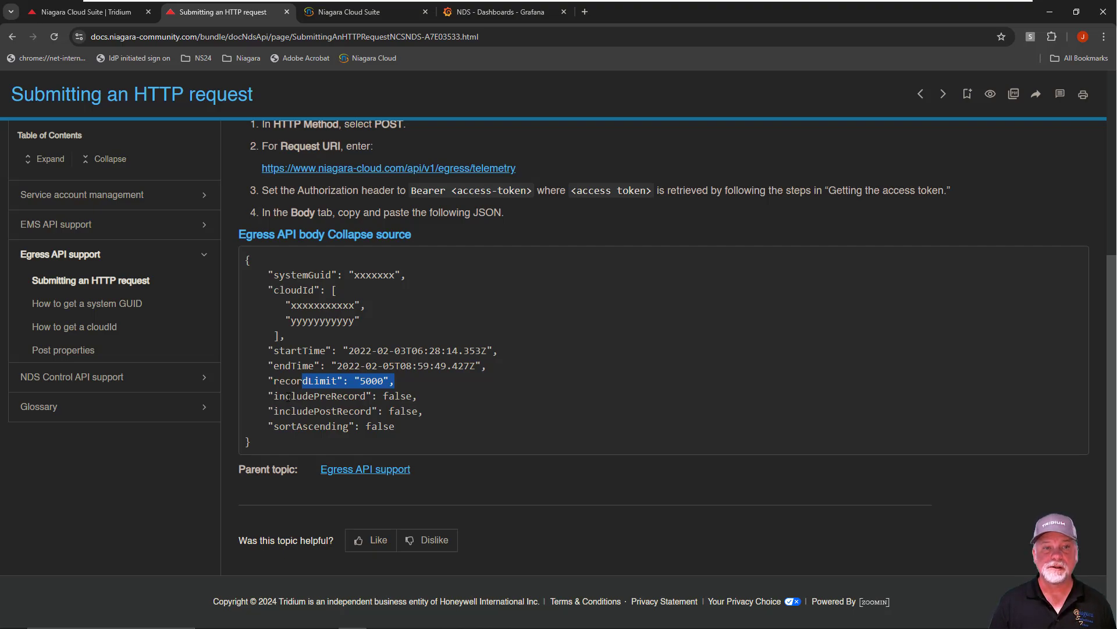
pyautogui.moveTo(287, 398); pyautogui.dragTo(370, 410)
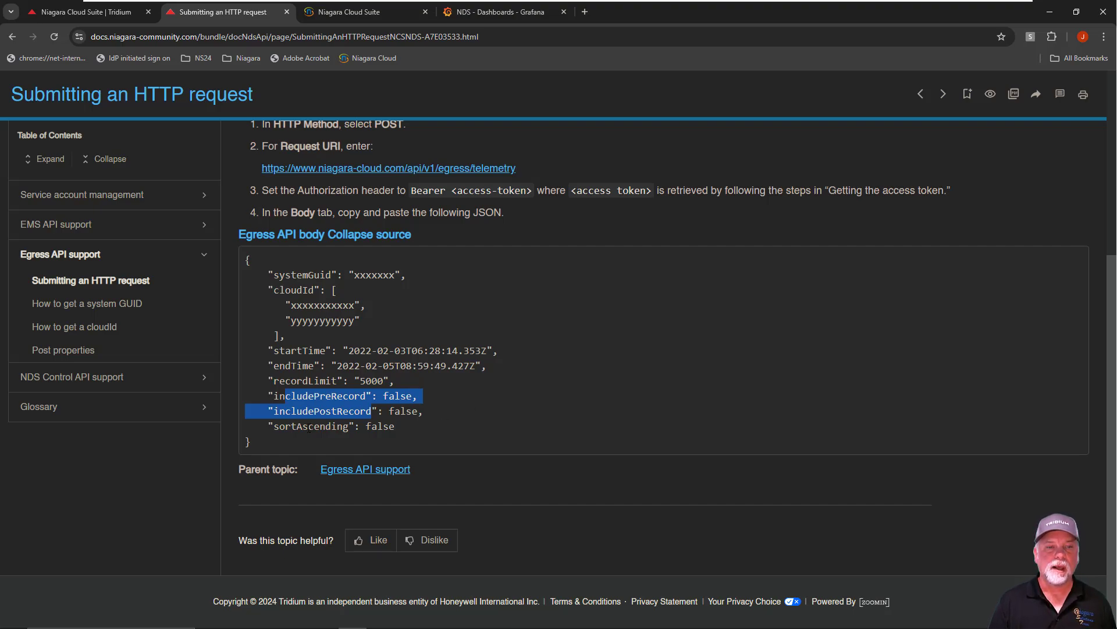
pyautogui.moveTo(303, 426); pyautogui.dragTo(348, 426)
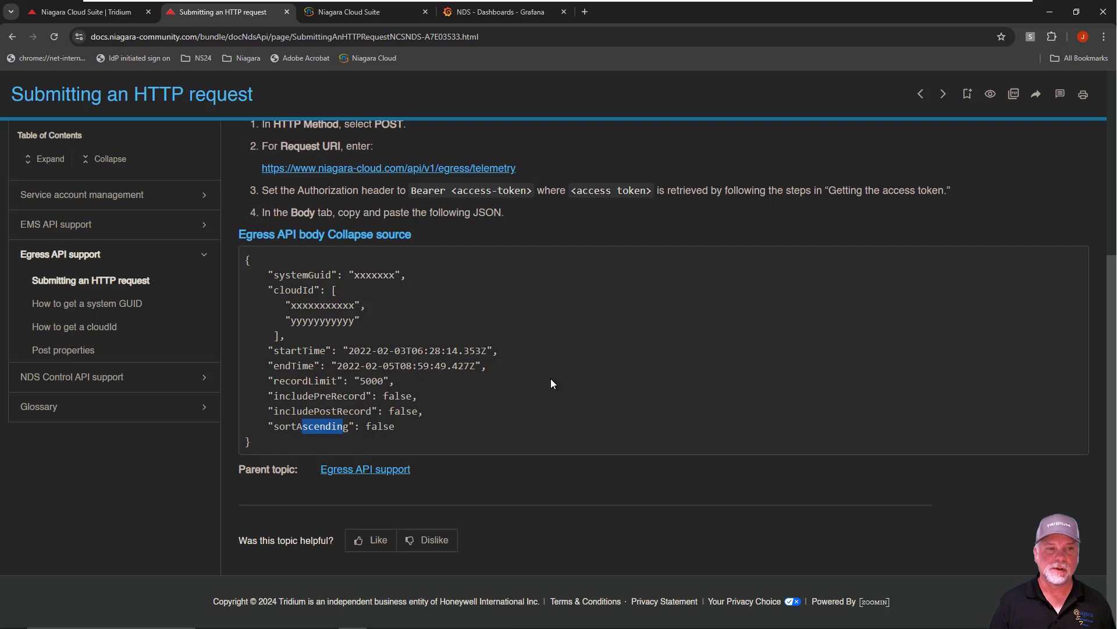
# Open the Post properties topic and review its property table and example response
pyautogui.click(53, 352)
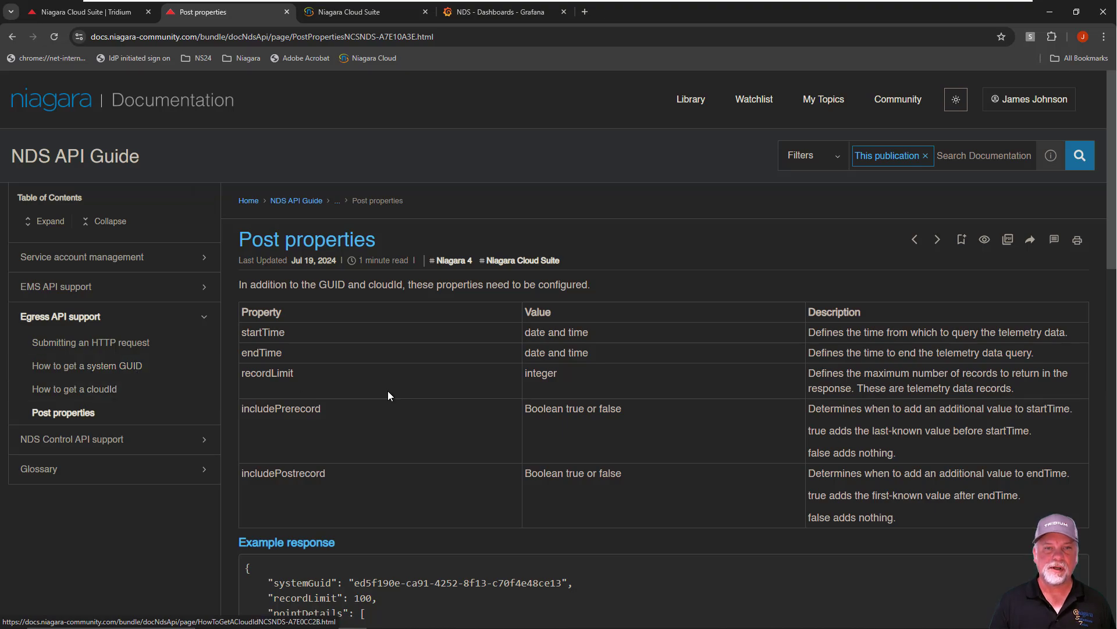
pyautogui.scroll(-1, 422, 358)
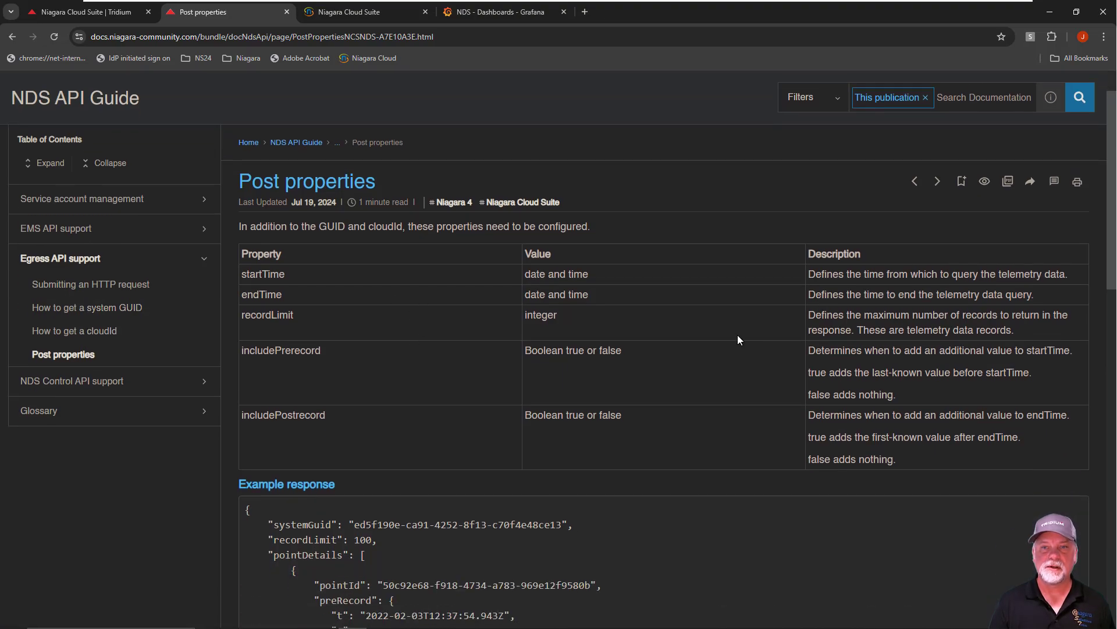
pyautogui.scroll(-4, 438, 393)
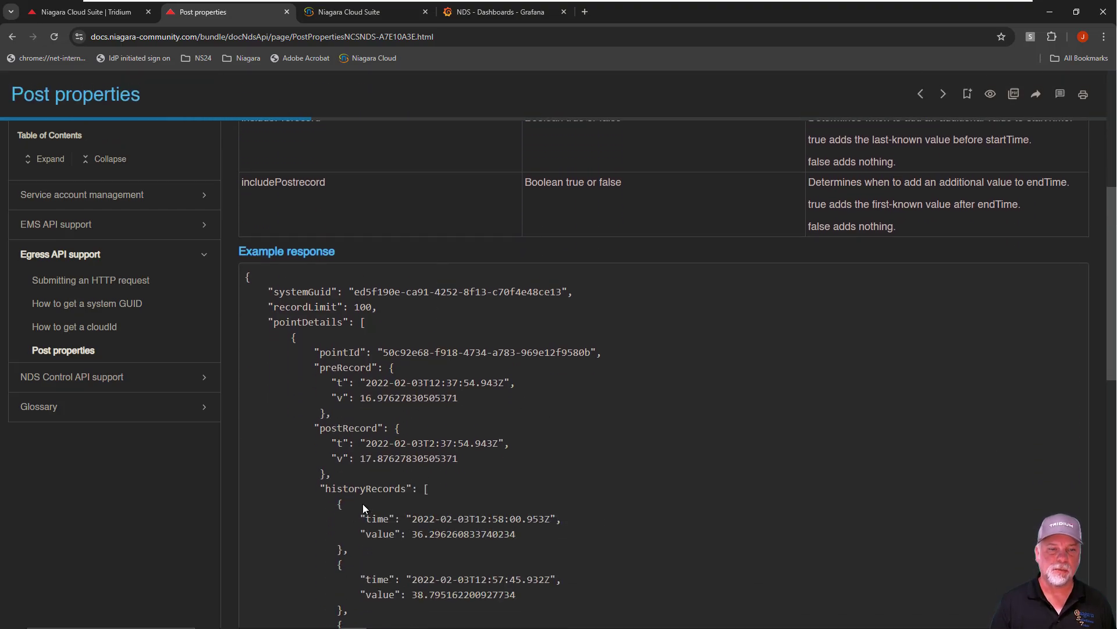
# Switch to Postman, open the data egress AHU01 RoomTemp request and highlight the api/v1/egress/telemetry part of its URL
pyautogui.moveTo(378, 627)
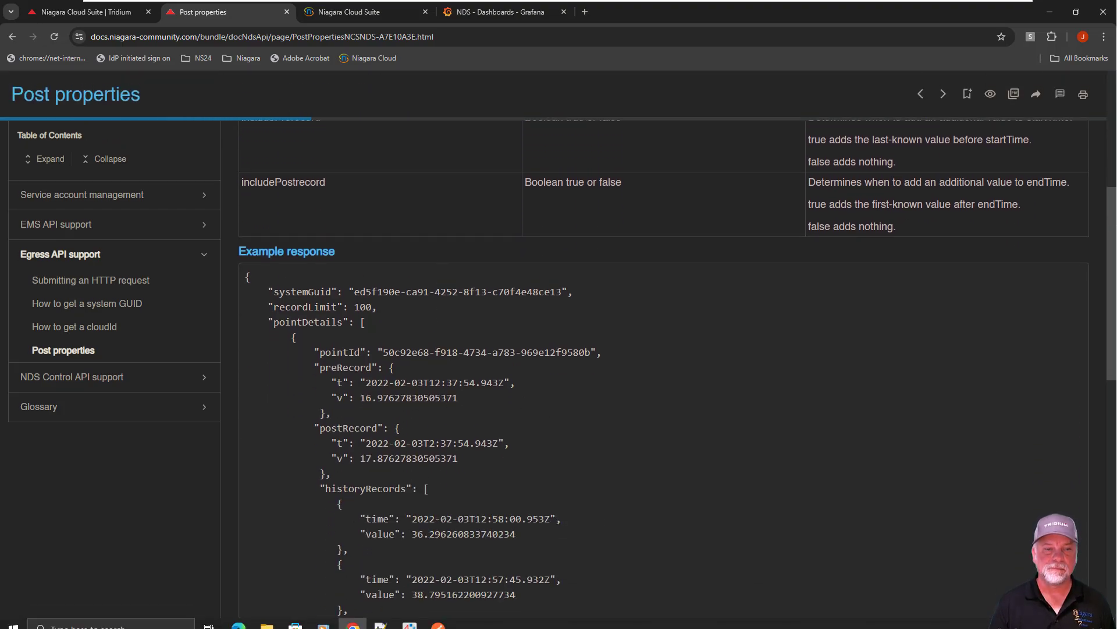
pyautogui.click(435, 618)
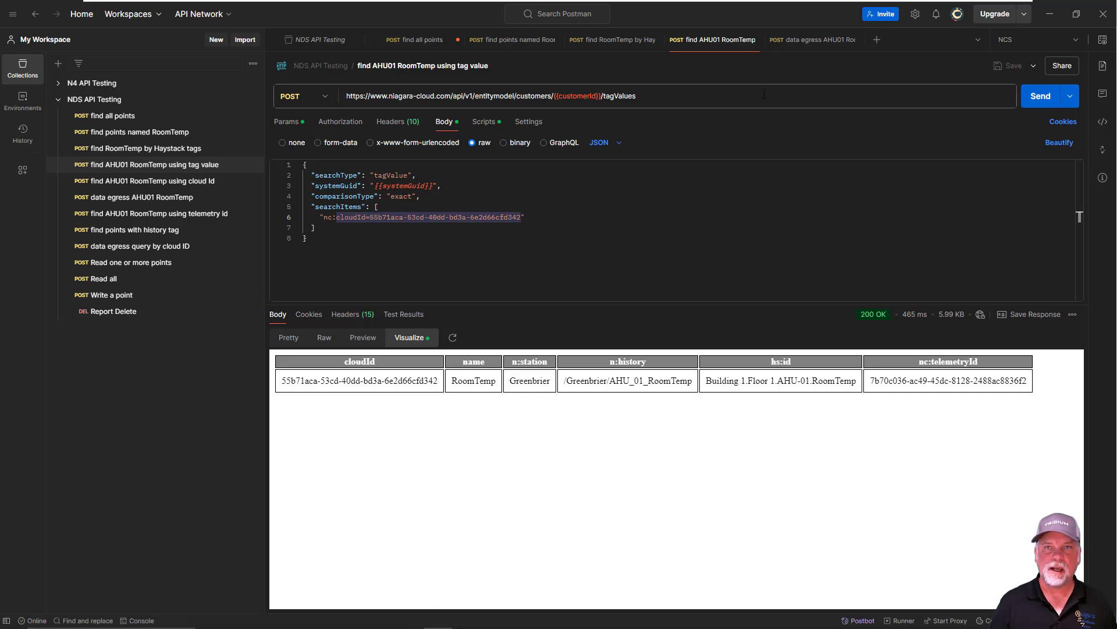
pyautogui.click(801, 40)
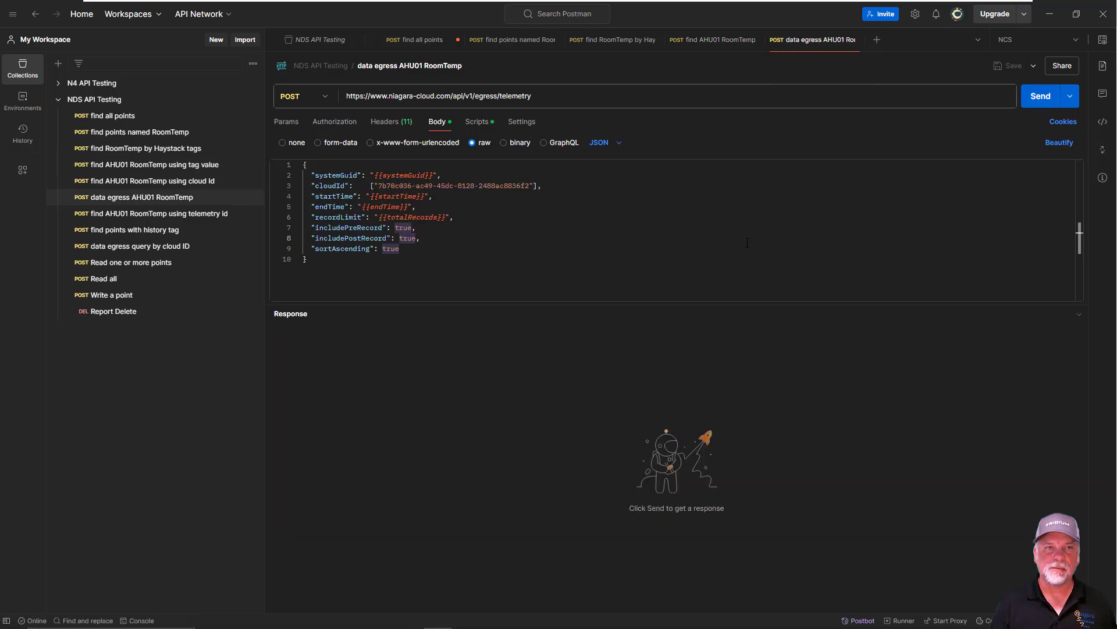
pyautogui.doubleClick(540, 94)
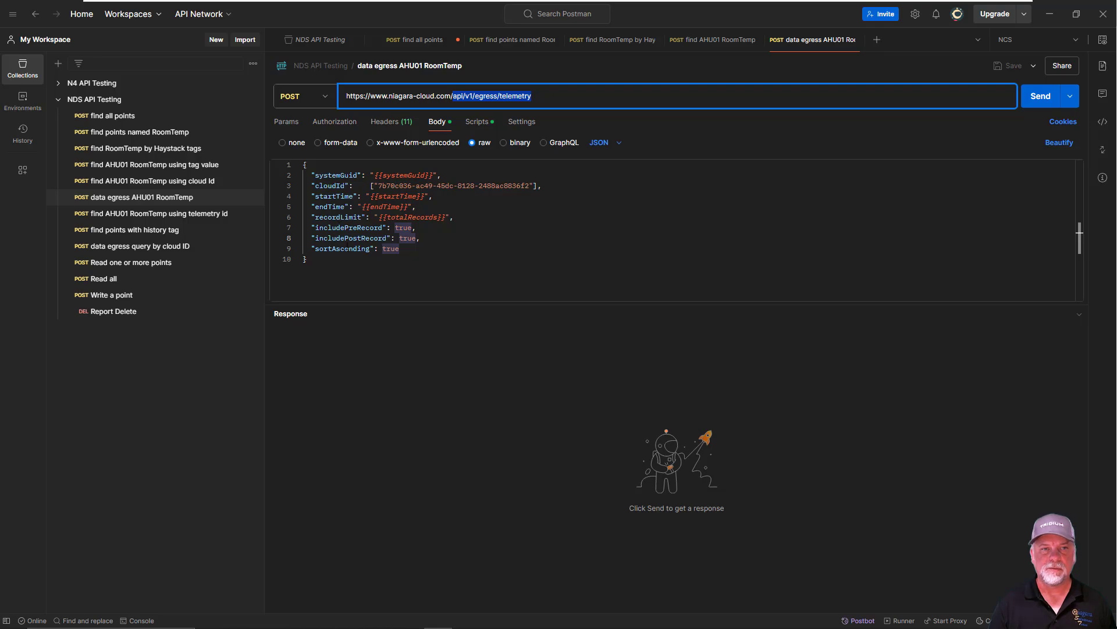
# Point out each field of the data egress request body in turn, from systemGuid and cloudId through to sortAscending
pyautogui.moveTo(328, 174); pyautogui.dragTo(441, 174)
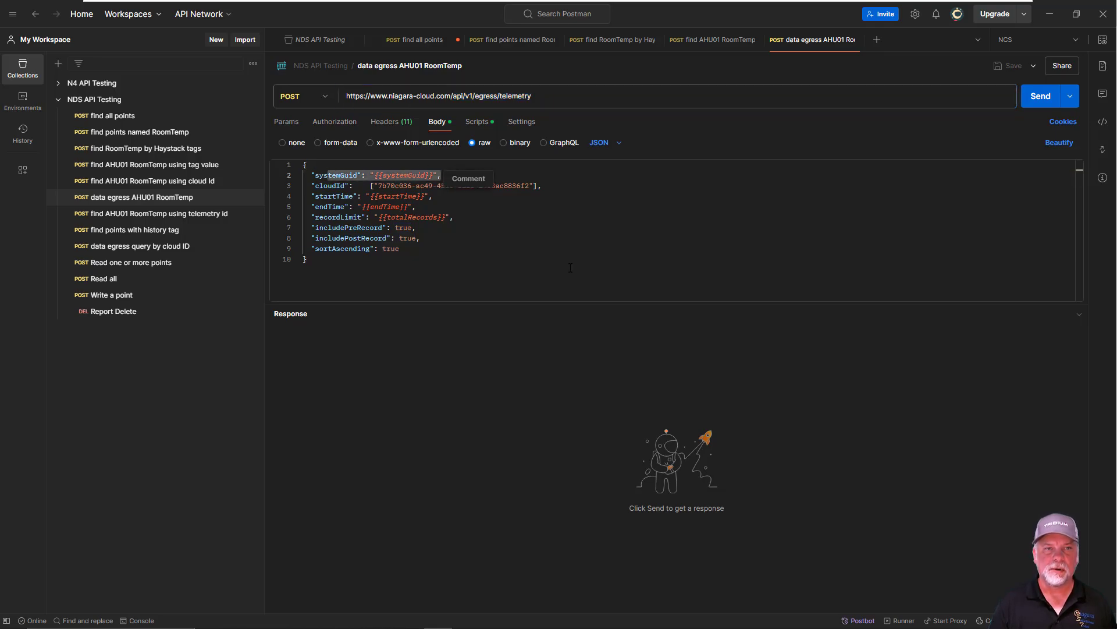
pyautogui.click(332, 185)
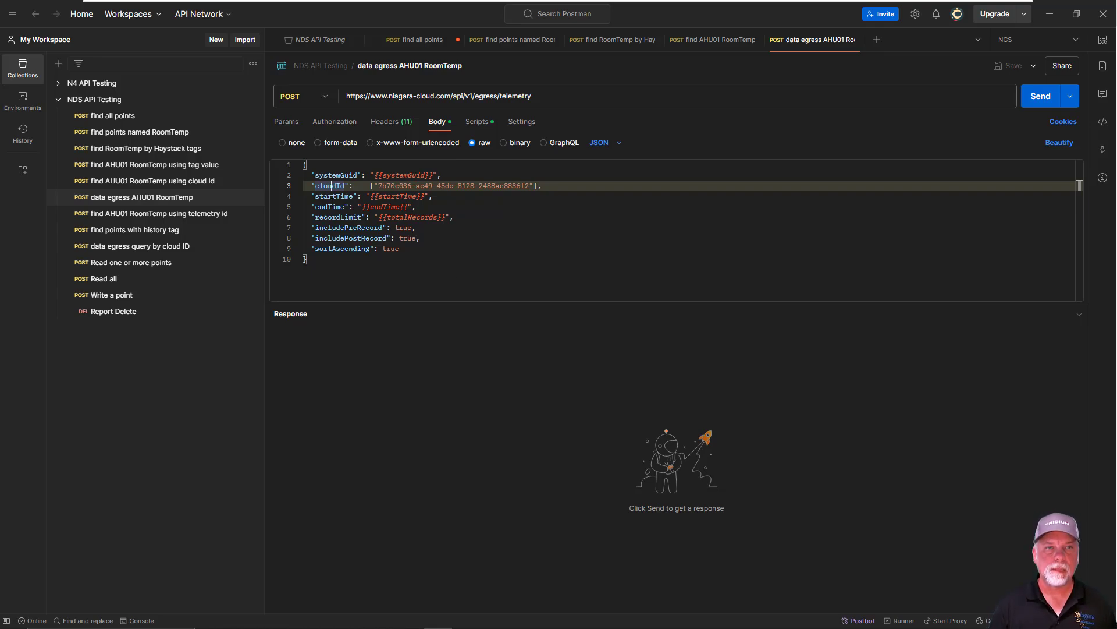
pyautogui.click(329, 196)
pyautogui.click(319, 208)
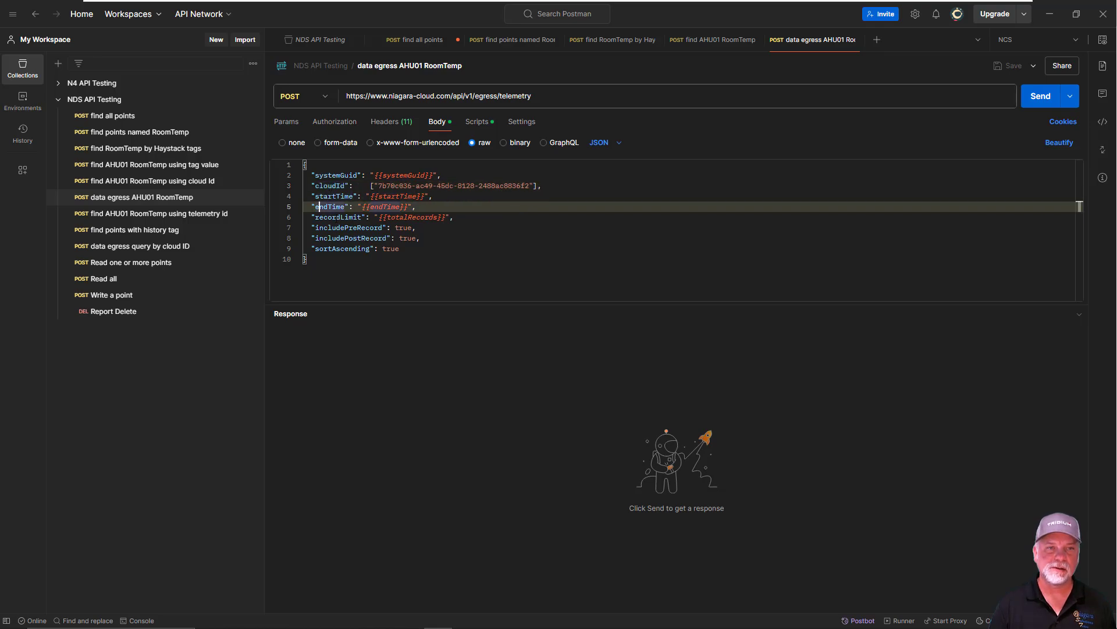
pyautogui.click(337, 217)
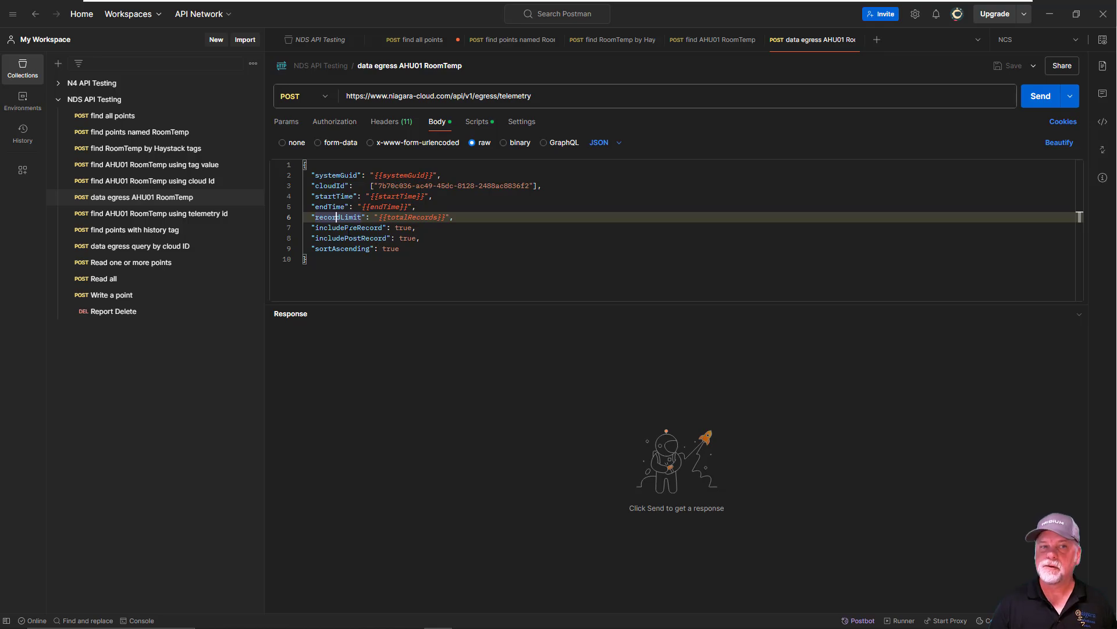
pyautogui.click(353, 227)
pyautogui.click(353, 238)
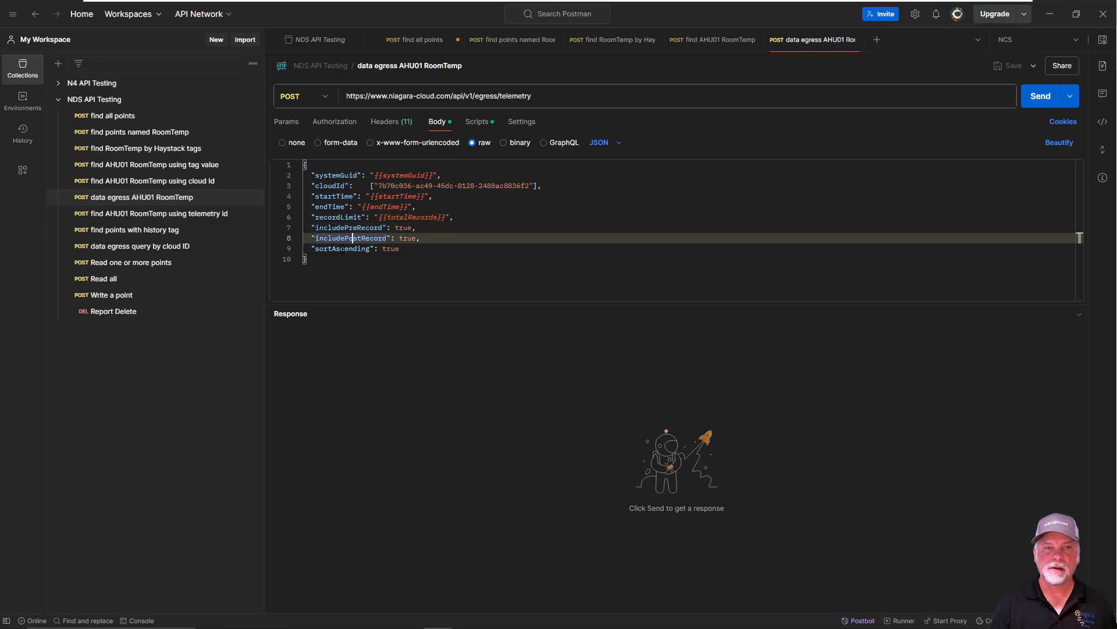
pyautogui.click(342, 248)
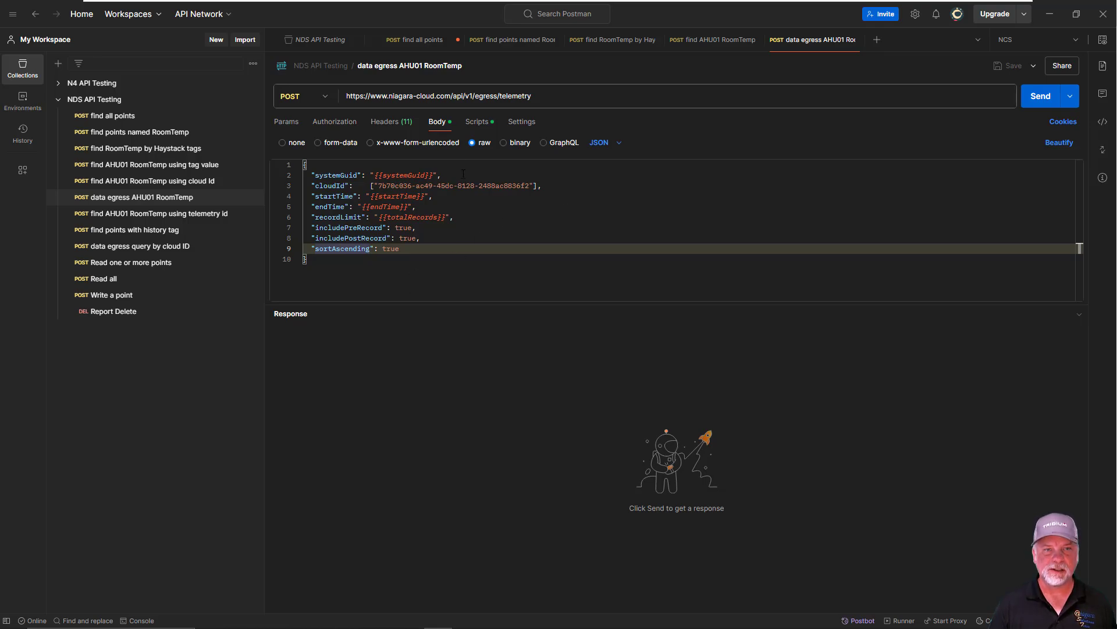
# Open the request's pre-request script and highlight the endTime variable, the 30-day subtraction and the startTime variable
pyautogui.click(476, 121)
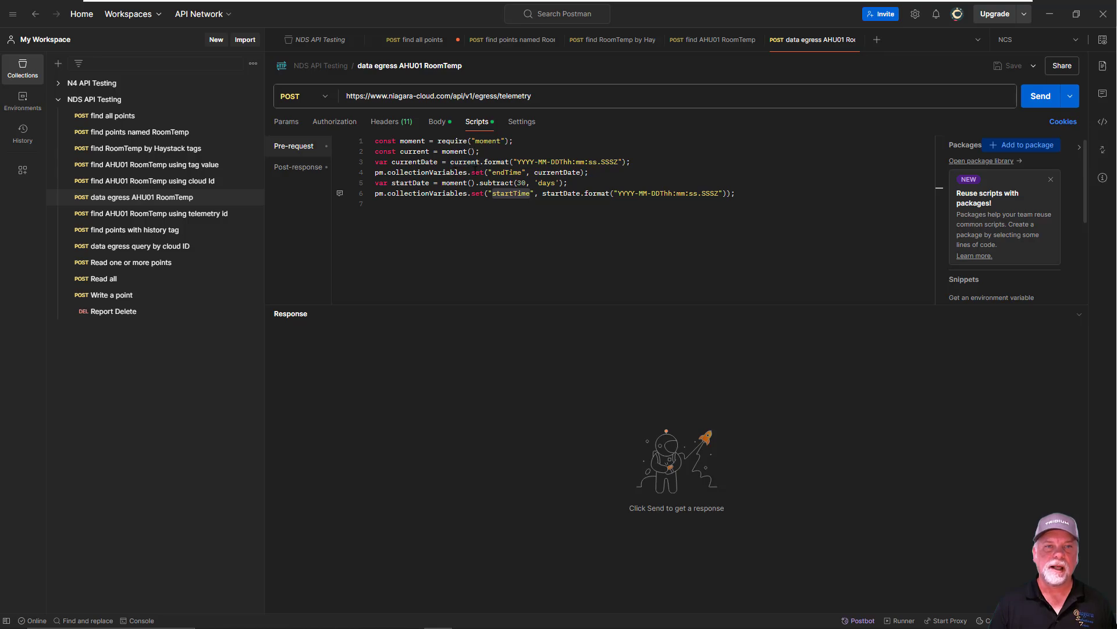
pyautogui.moveTo(488, 173); pyautogui.dragTo(522, 172)
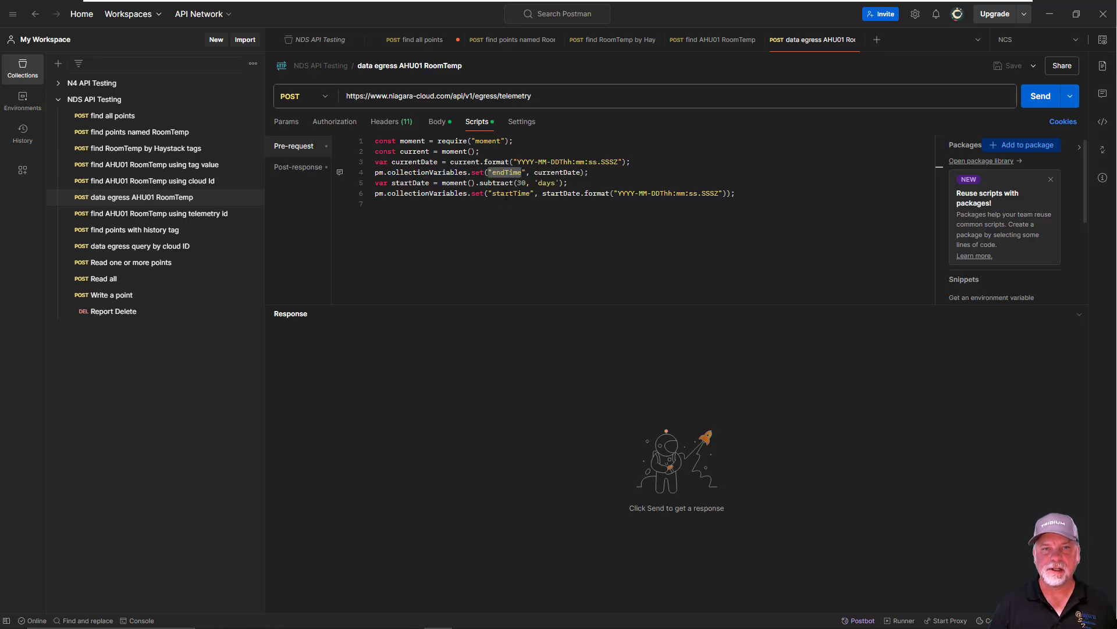
pyautogui.moveTo(513, 183); pyautogui.dragTo(559, 183)
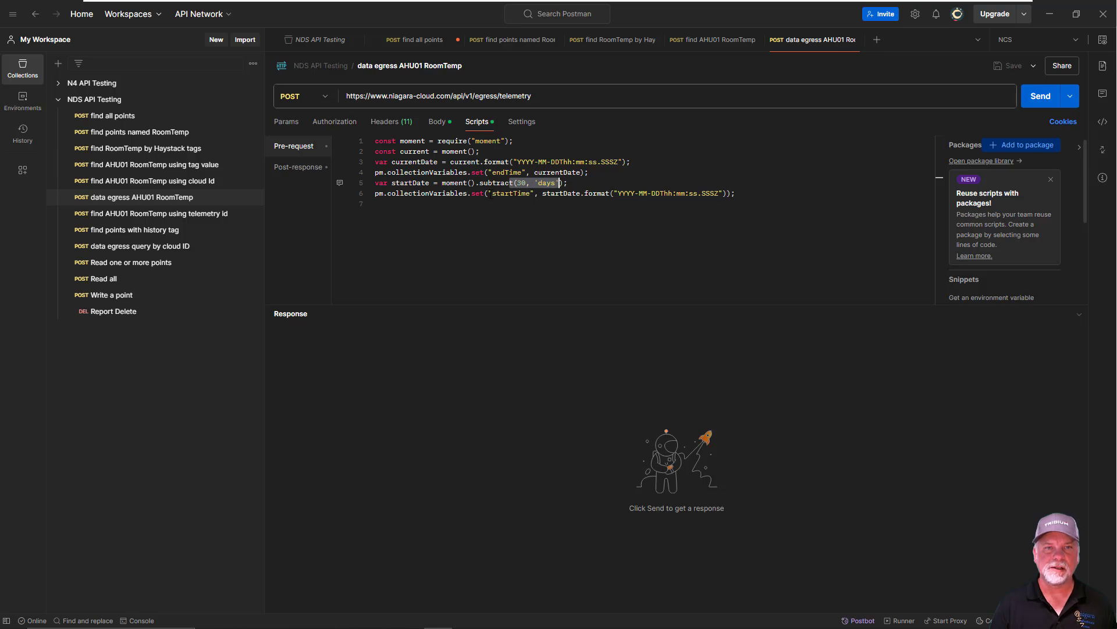
pyautogui.moveTo(488, 194); pyautogui.dragTo(526, 194)
pyautogui.click(505, 231)
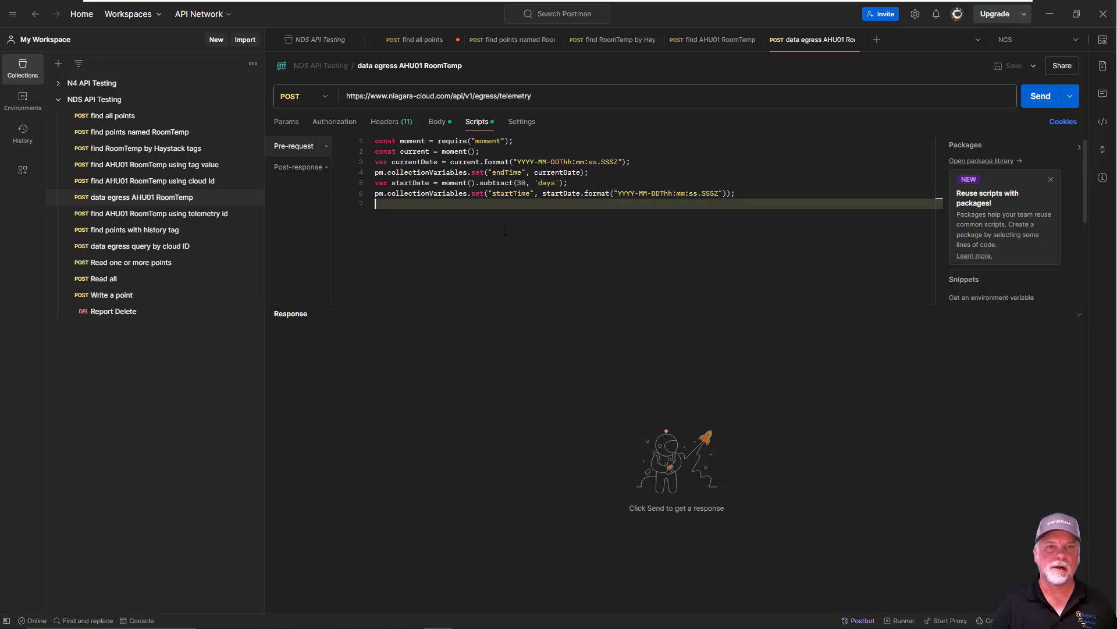
# Return to the request body, send the data egress AHU01 RoomTemp request, and highlight systemGuid, recordLimit and pointDetails in the response
pyautogui.click(436, 122)
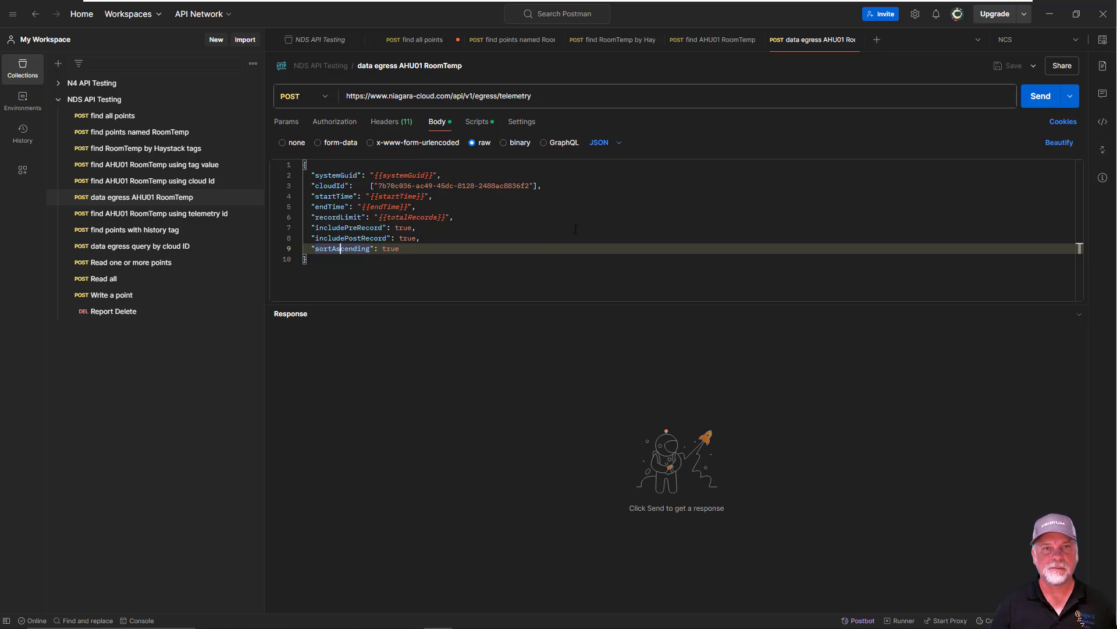
pyautogui.click(1036, 102)
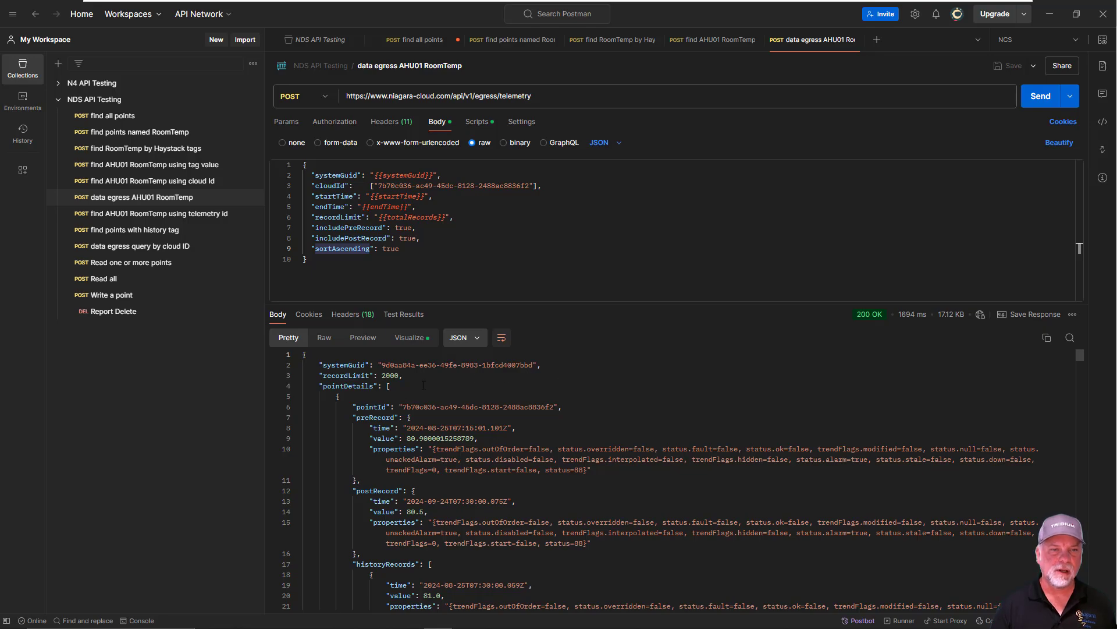
pyautogui.moveTo(326, 365); pyautogui.dragTo(412, 365)
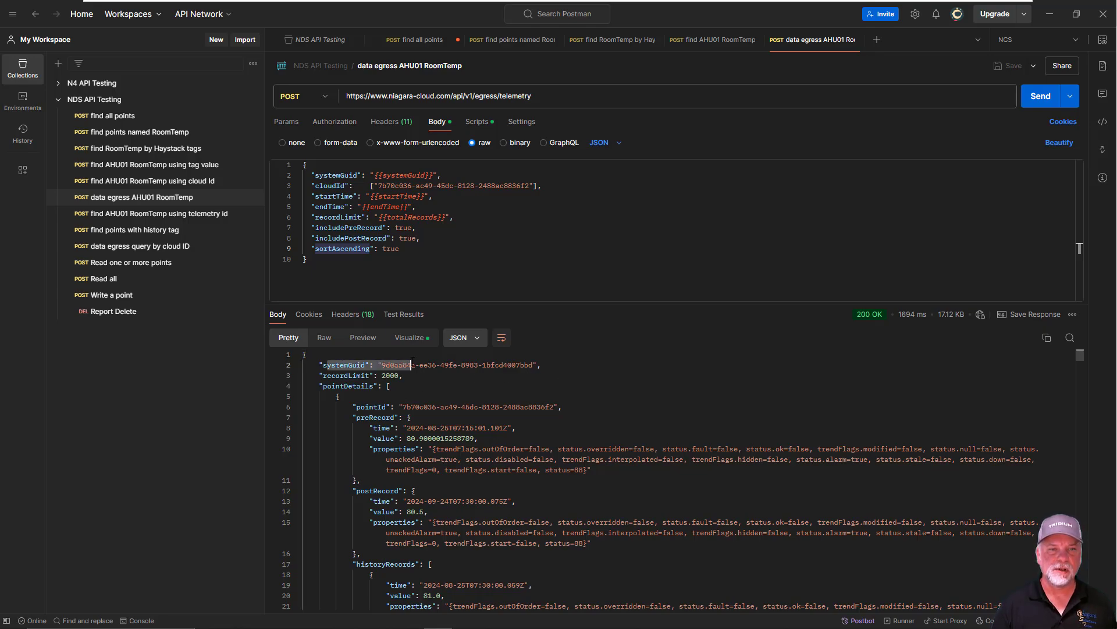
pyautogui.moveTo(326, 375); pyautogui.dragTo(402, 376)
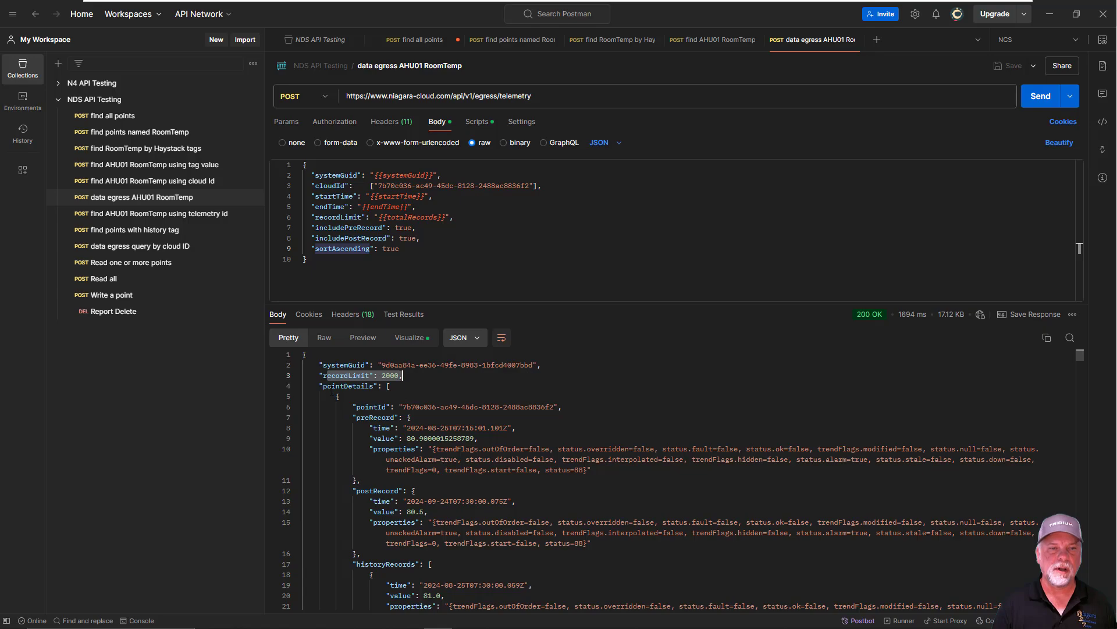
pyautogui.moveTo(324, 386); pyautogui.dragTo(414, 385)
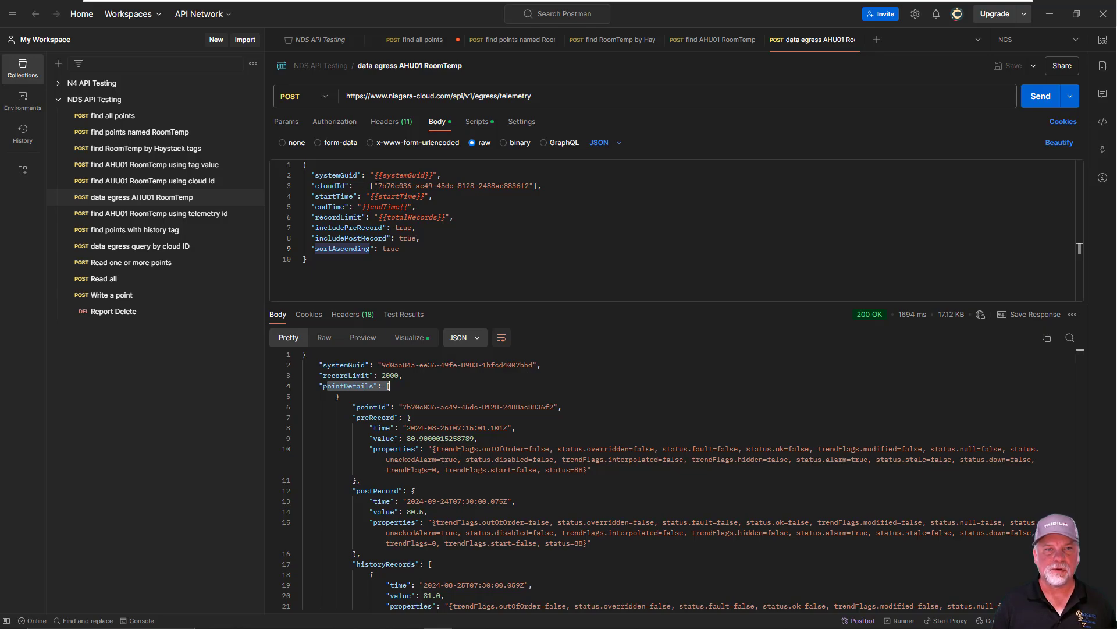
# Compare the cloudId in the request body with the response's pointId, and highlight the postRecord block
pyautogui.moveTo(378, 185); pyautogui.dragTo(534, 186)
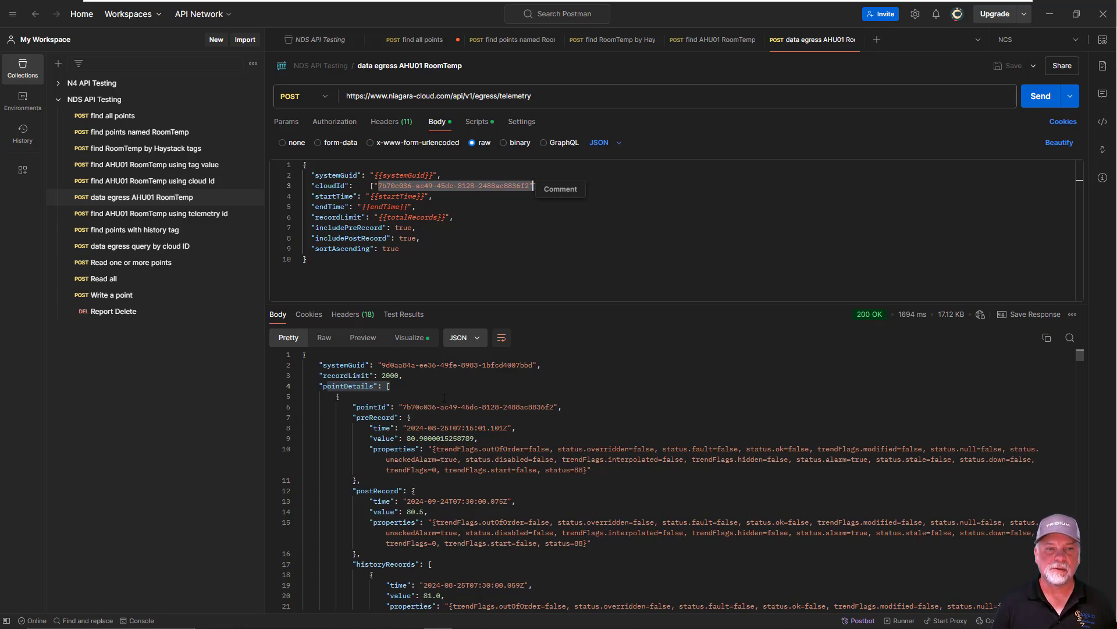
pyautogui.moveTo(402, 407); pyautogui.dragTo(536, 407)
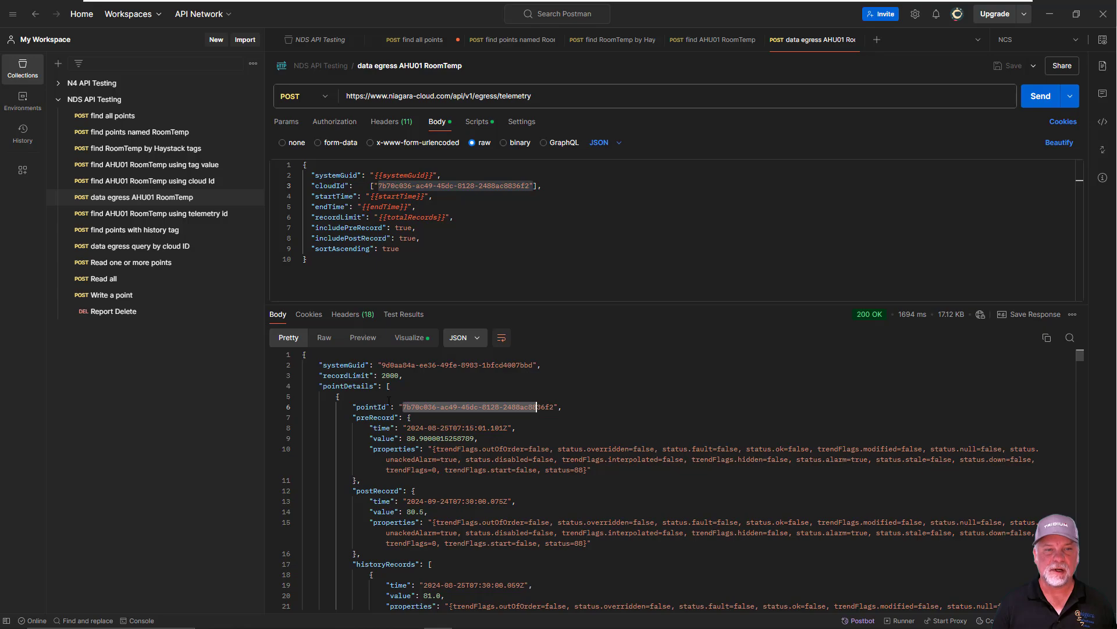
pyautogui.moveTo(356, 417); pyautogui.dragTo(428, 543)
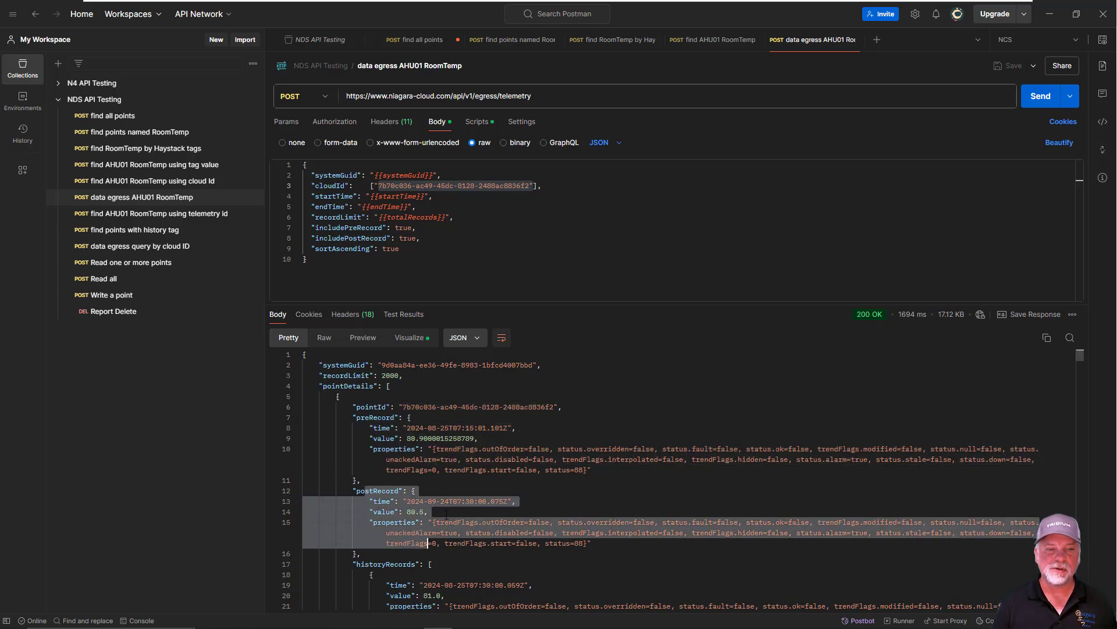
# Highlight historyRecords in the response, along with the time, value and properties fields of its first record
pyautogui.scroll(-4, 426, 543)
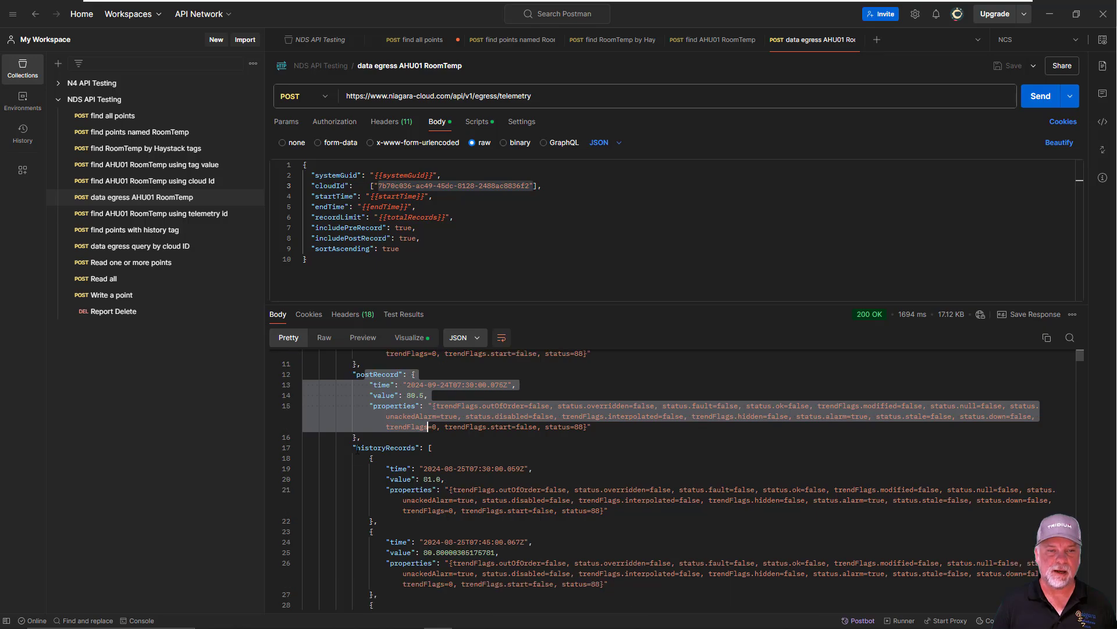
pyautogui.moveTo(356, 447); pyautogui.dragTo(432, 448)
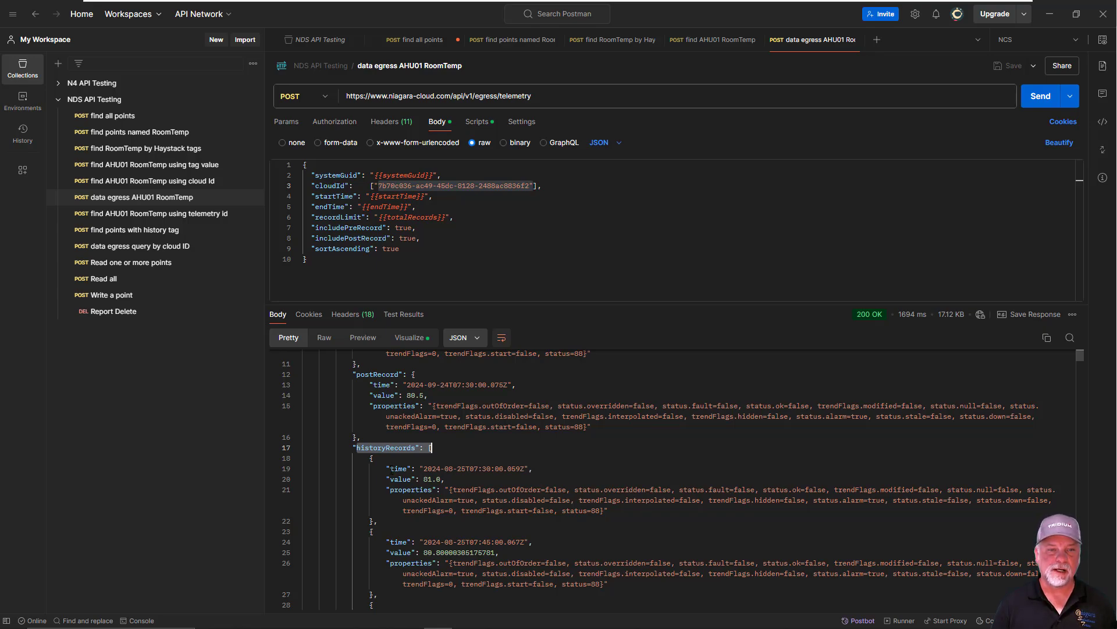
pyautogui.doubleClick(405, 468)
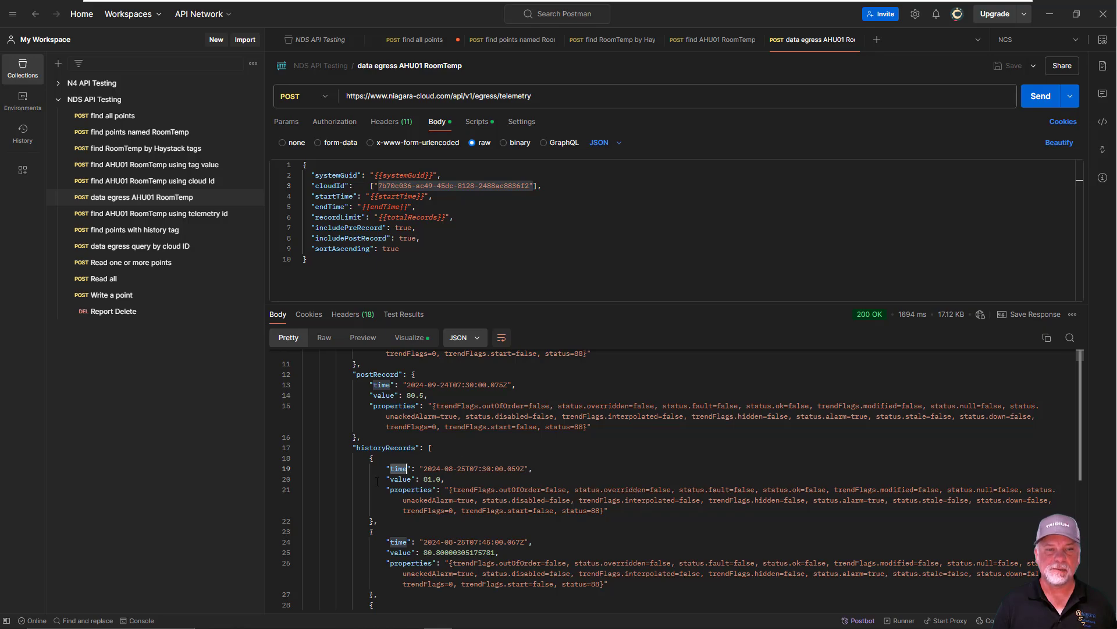
pyautogui.doubleClick(402, 479)
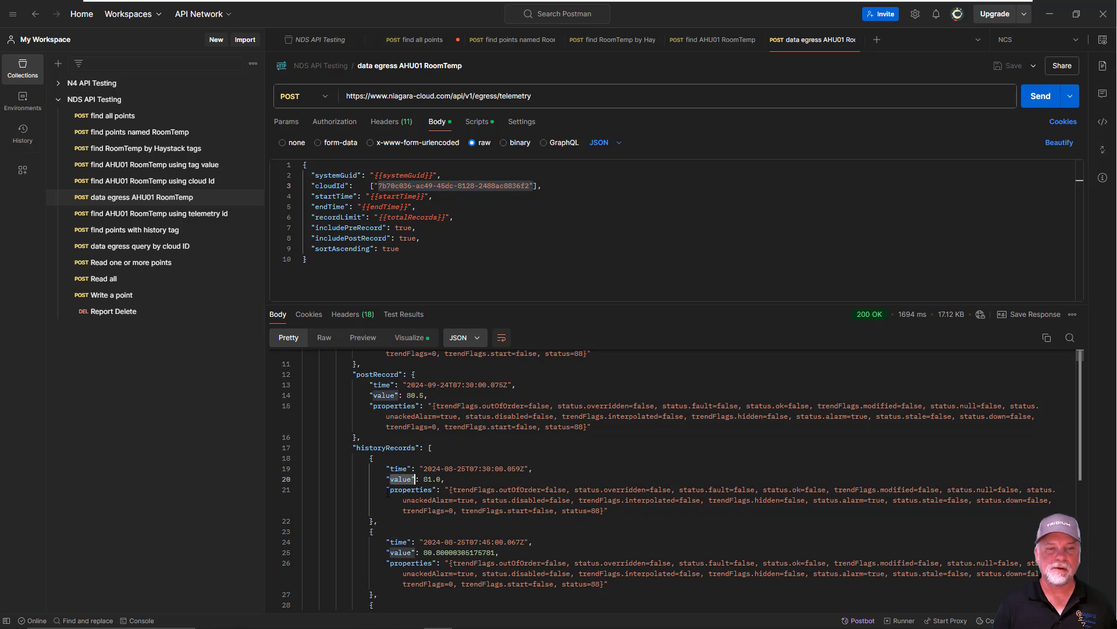
pyautogui.doubleClick(425, 490)
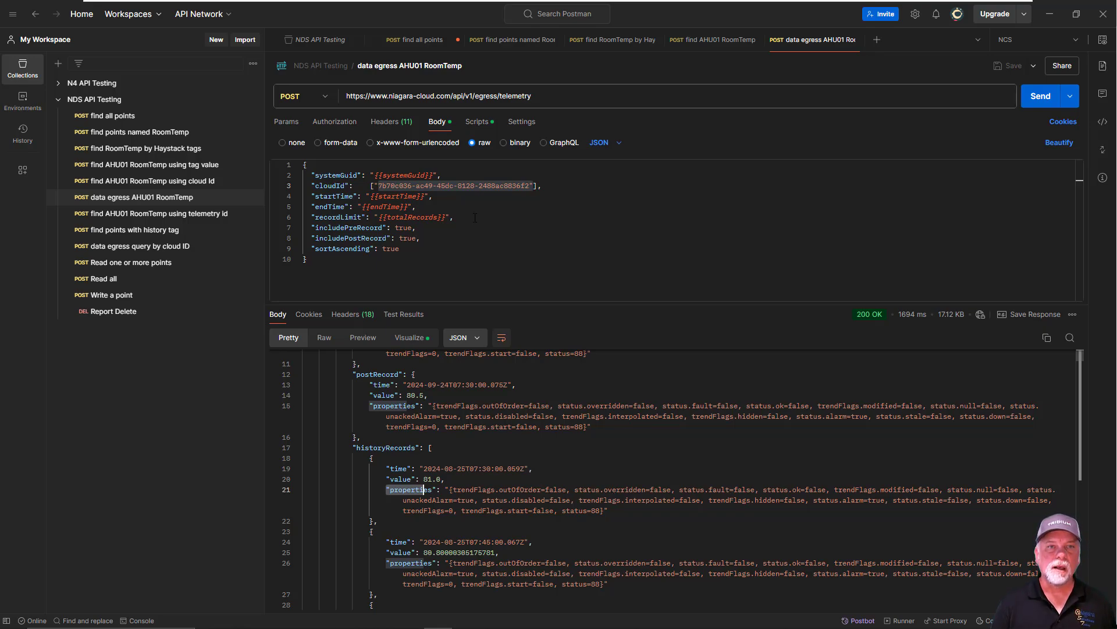
# Open the request's post-response script and display the response as its visualized Timestamp and Value table
pyautogui.click(477, 122)
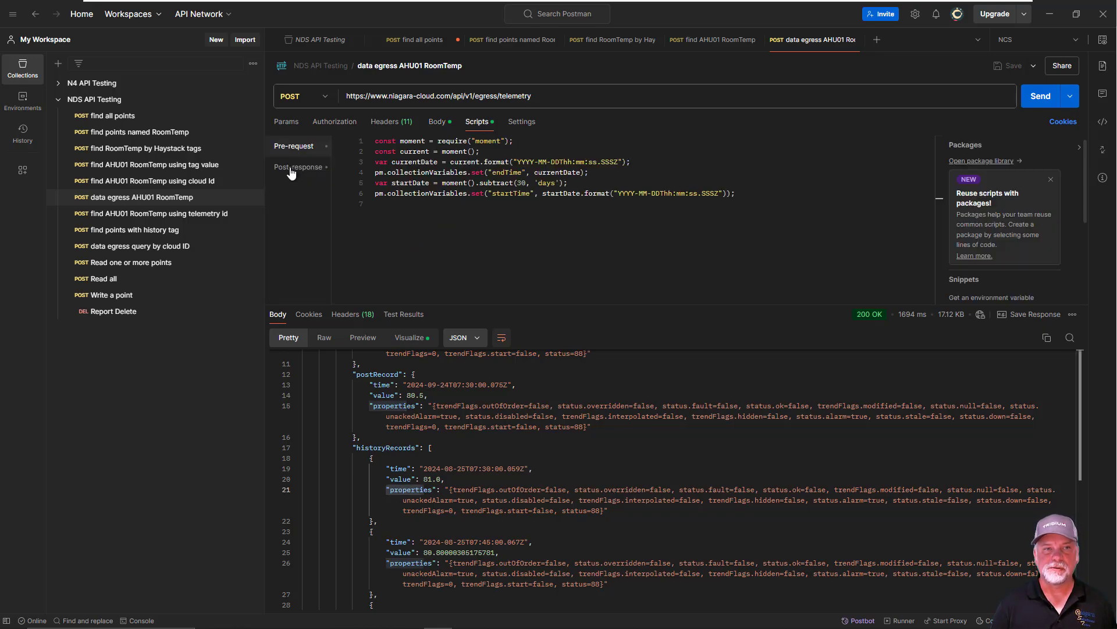
pyautogui.click(291, 169)
pyautogui.scroll(5, 622, 234)
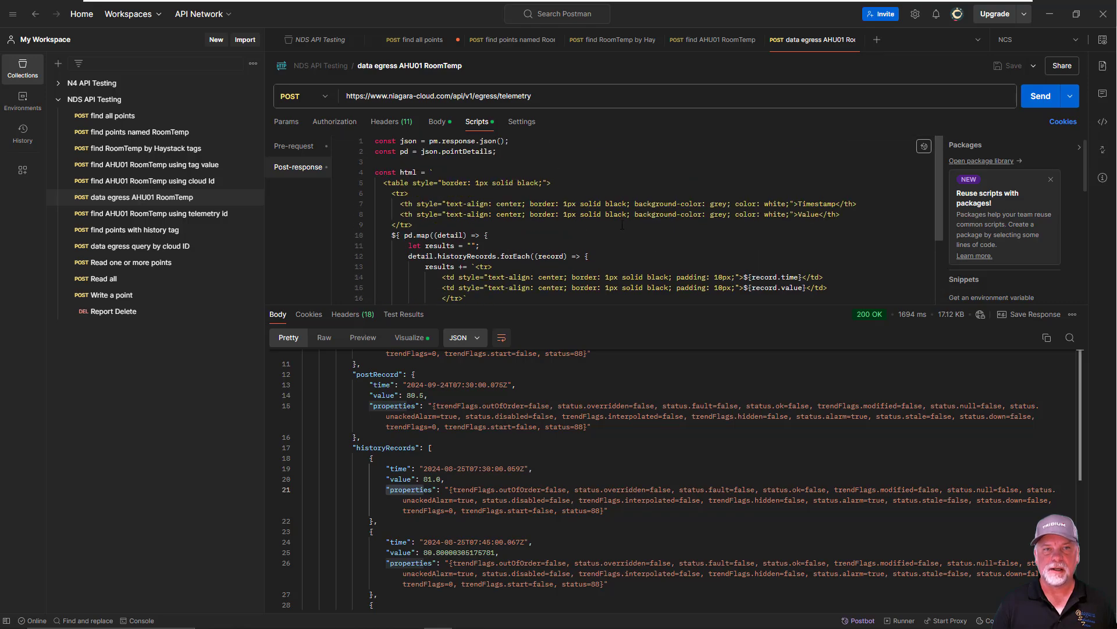
pyautogui.click(409, 337)
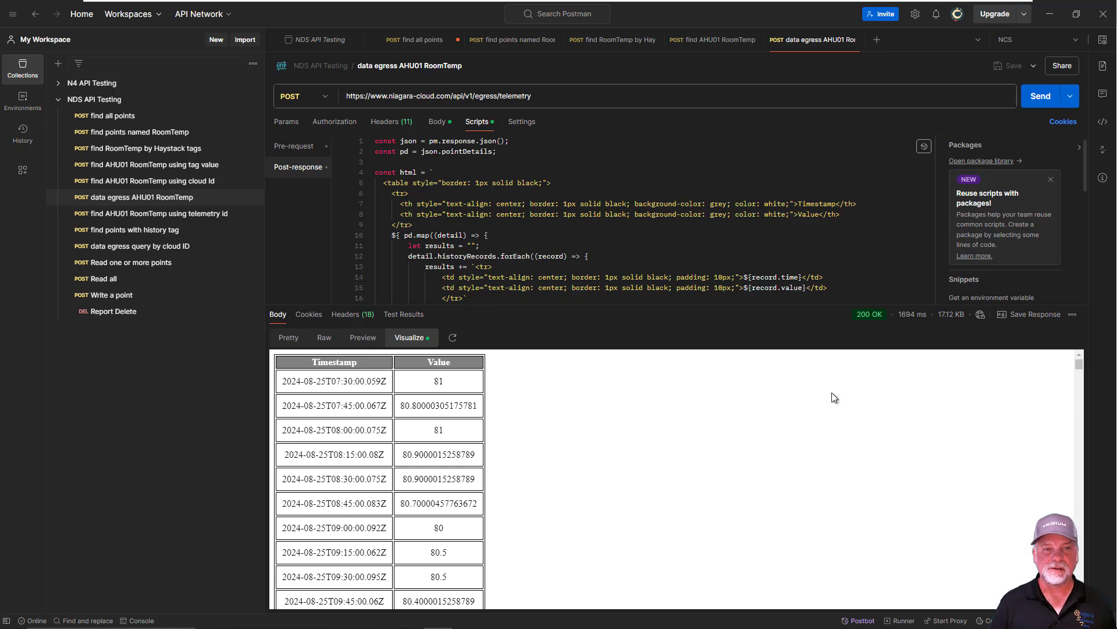
# Switch to the Grafana page in the browser and open the niagara-cloud data source from the connections' data sources
pyautogui.click(1050, 16)
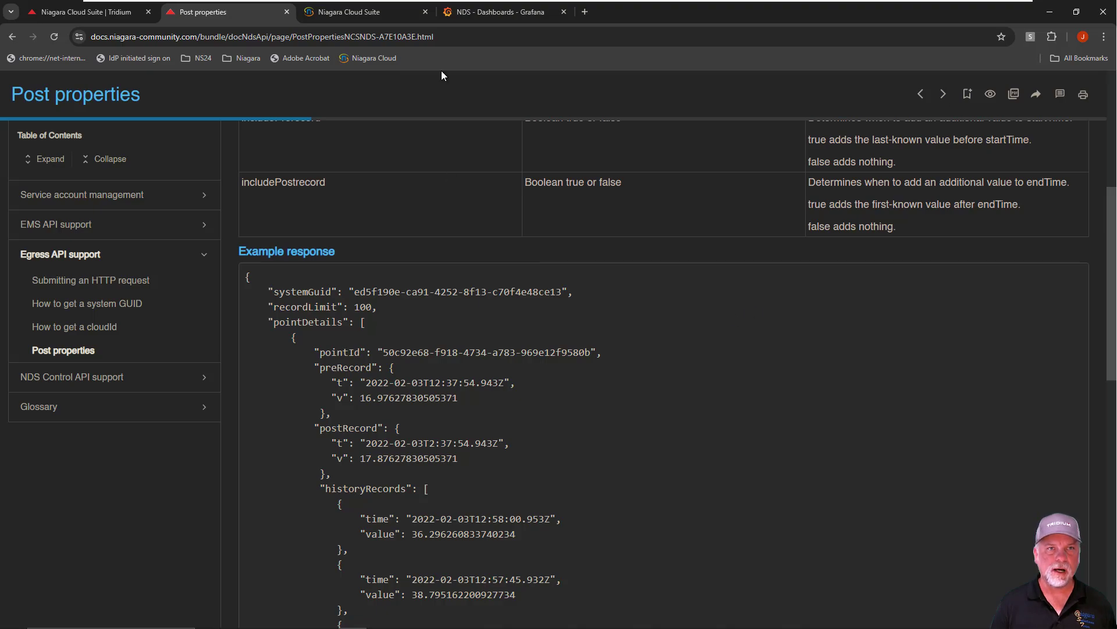
pyautogui.click(483, 13)
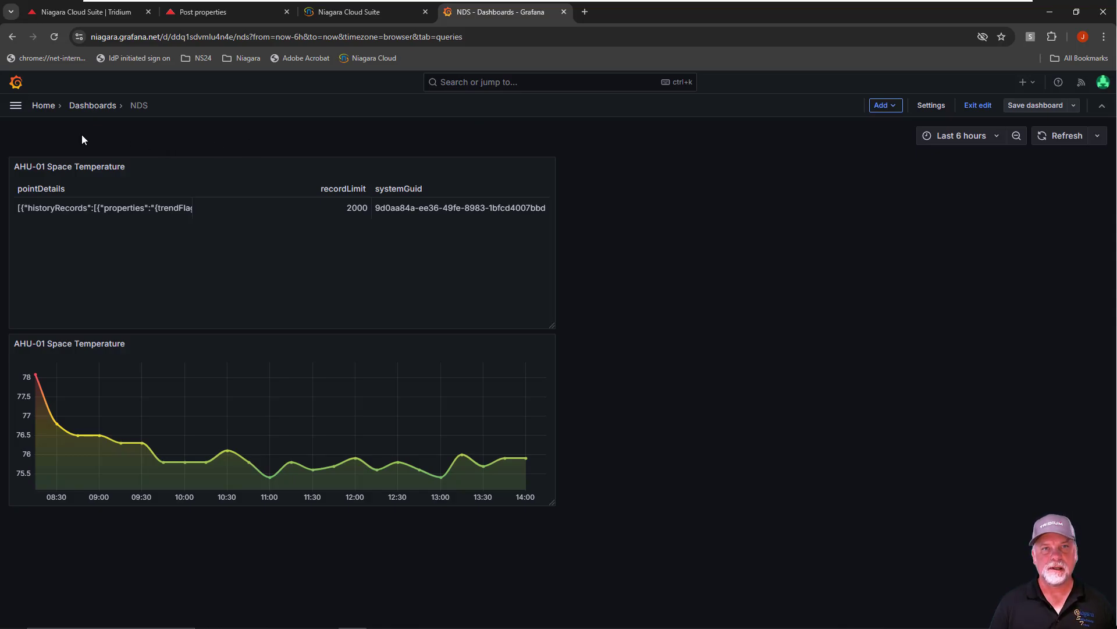
pyautogui.click(12, 107)
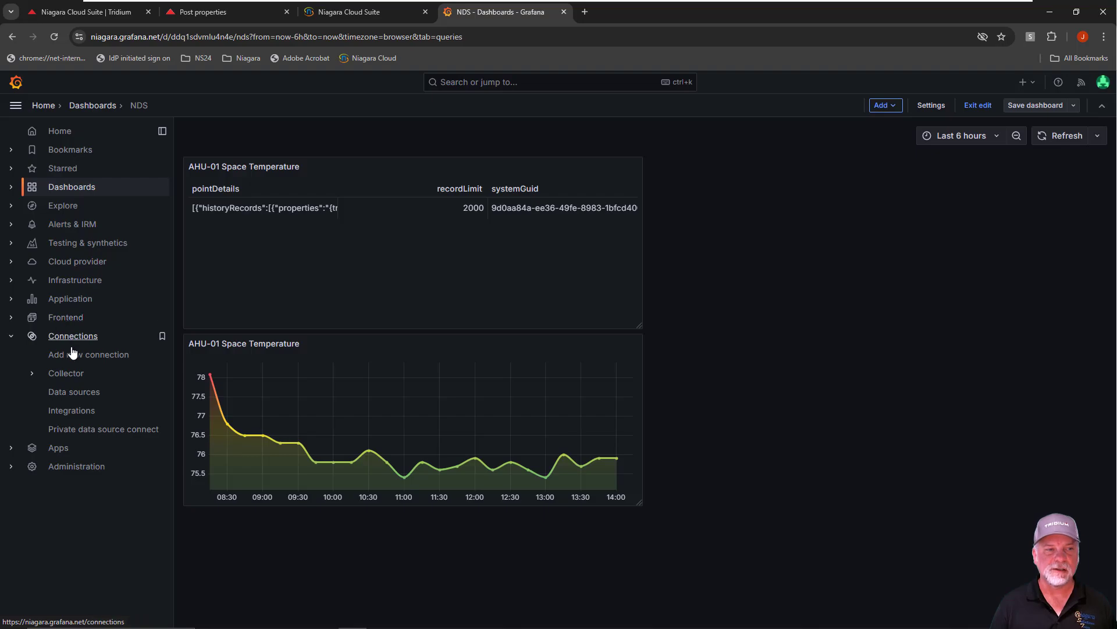
pyautogui.click(74, 392)
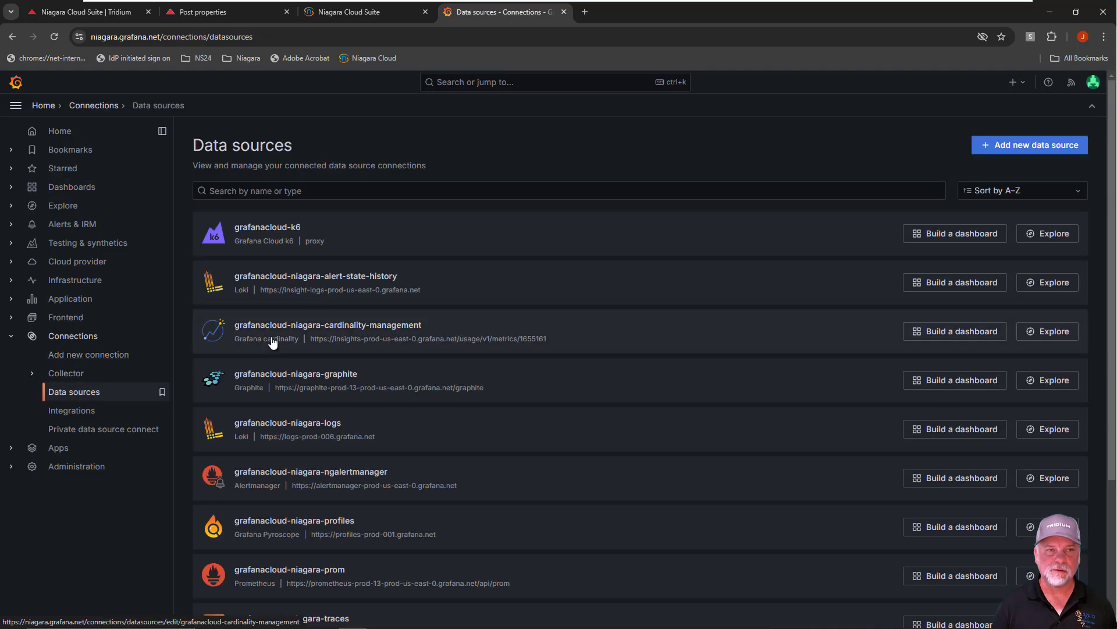
pyautogui.scroll(-3, 323, 355)
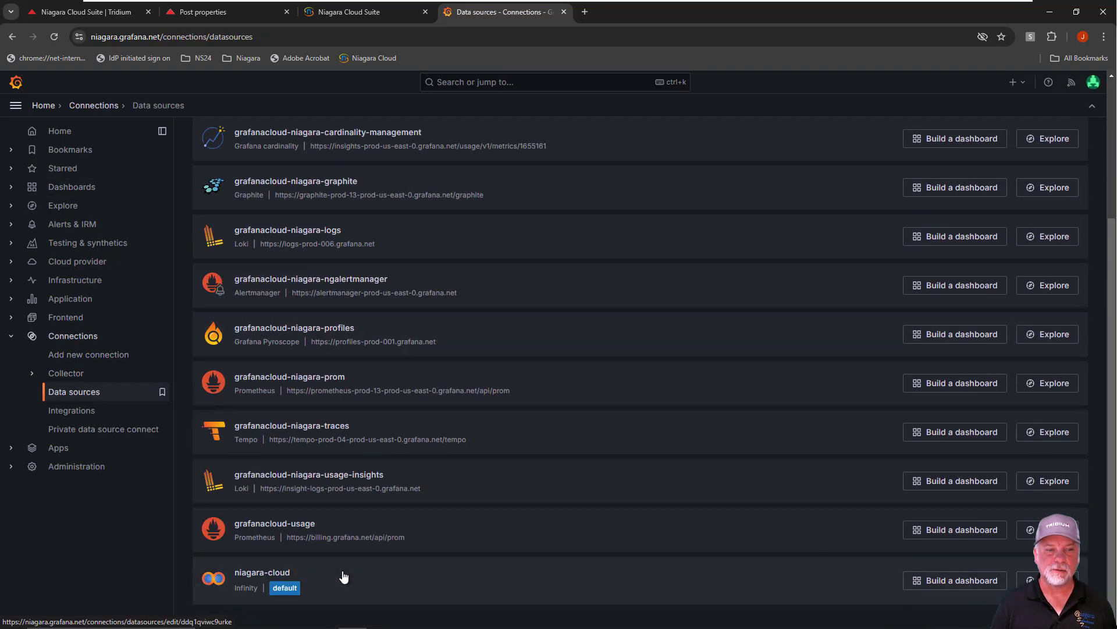
pyautogui.click(247, 578)
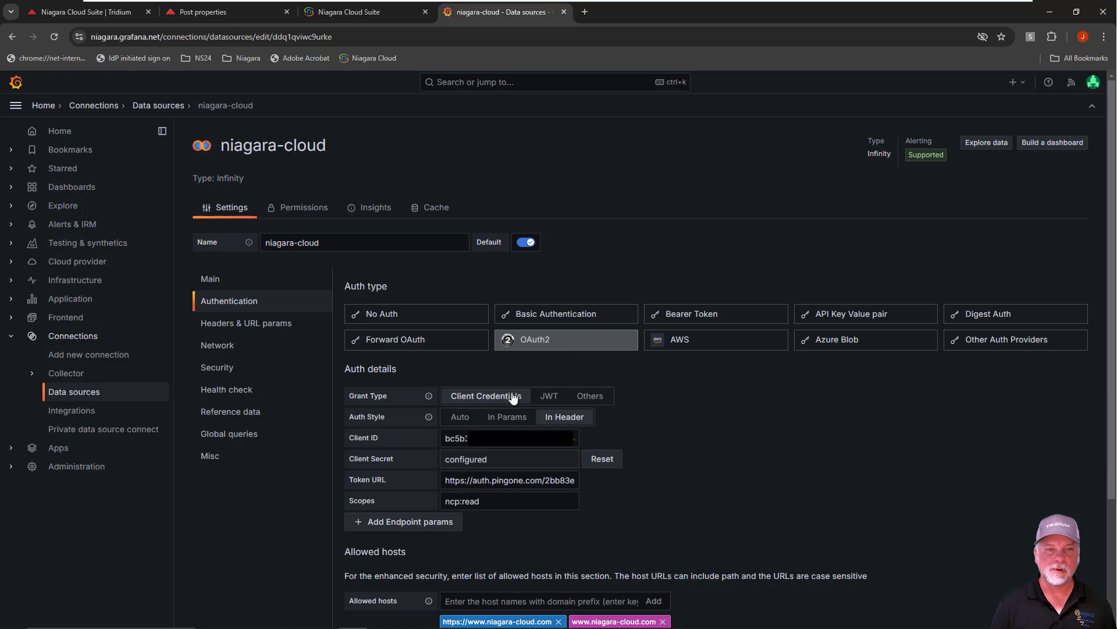
# Review the data source's OAuth2 authentication details and allowed hosts, highlighting the Token URL
pyautogui.scroll(-1, 694, 404)
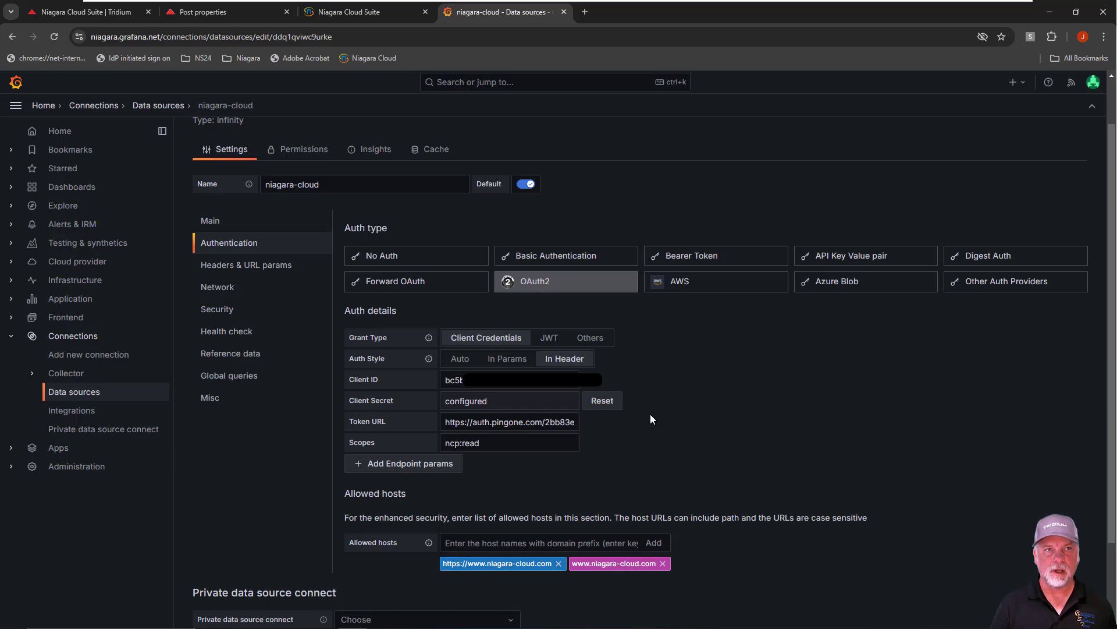
pyautogui.moveTo(472, 423); pyautogui.dragTo(576, 423)
pyautogui.click(605, 443)
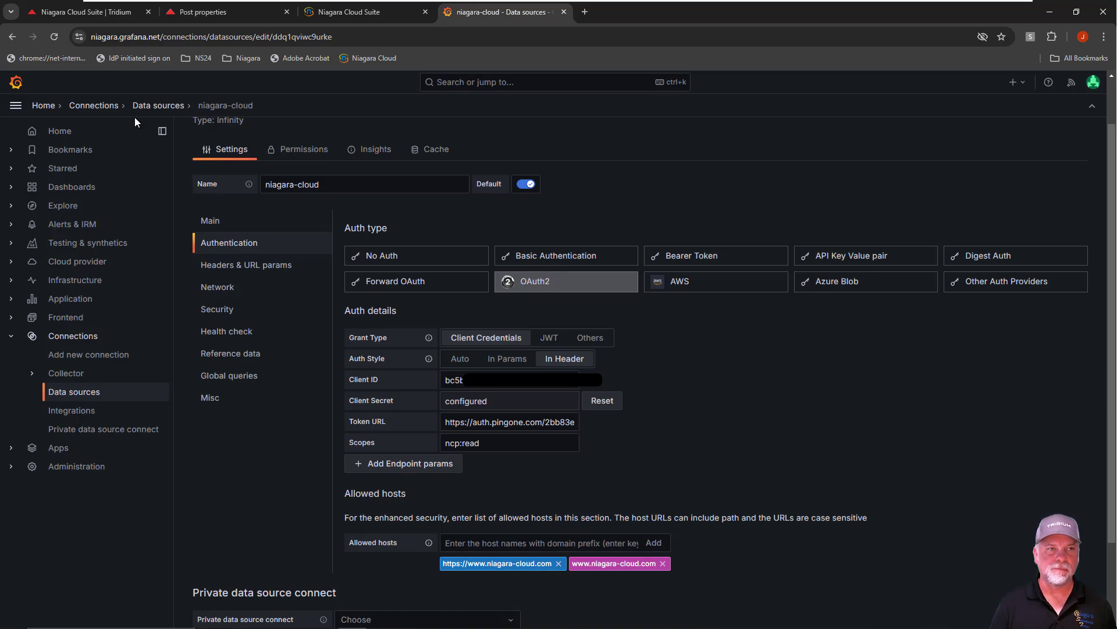
# Return to the NDS dashboard, hide the navigation menu and open the AHU-01 Space Temperature table panel for editing
pyautogui.click(44, 107)
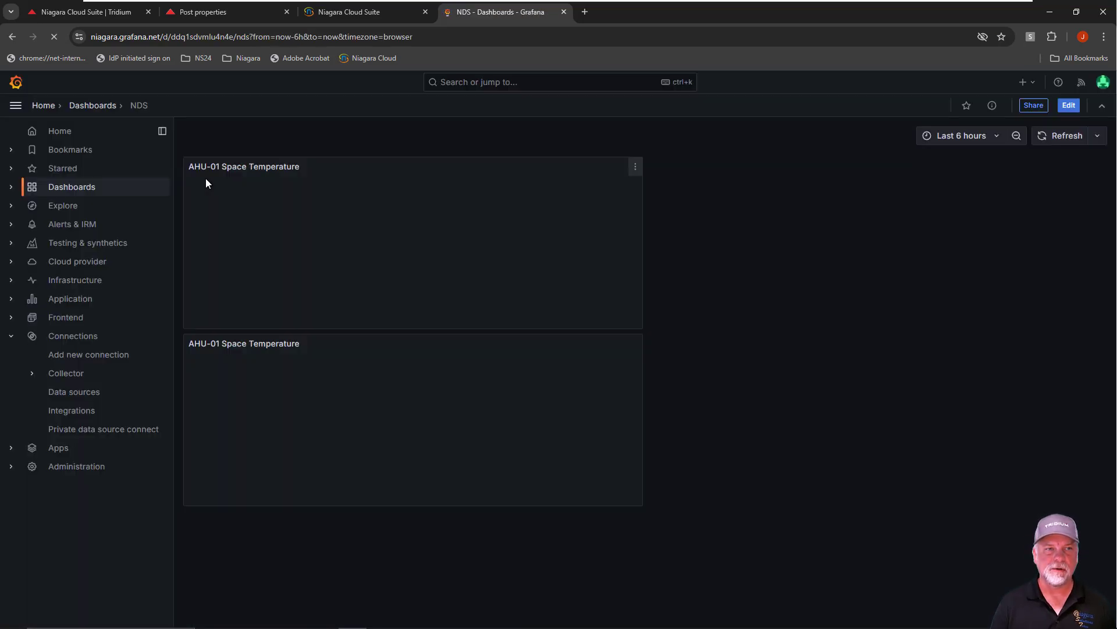
pyautogui.click(16, 105)
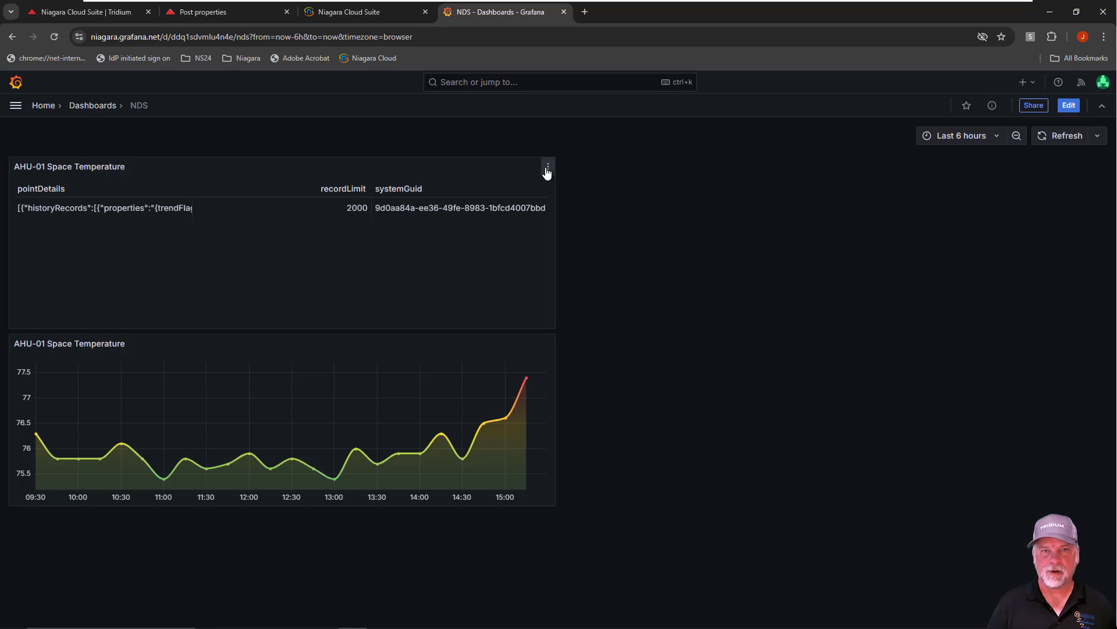
pyautogui.click(547, 170)
pyautogui.click(472, 214)
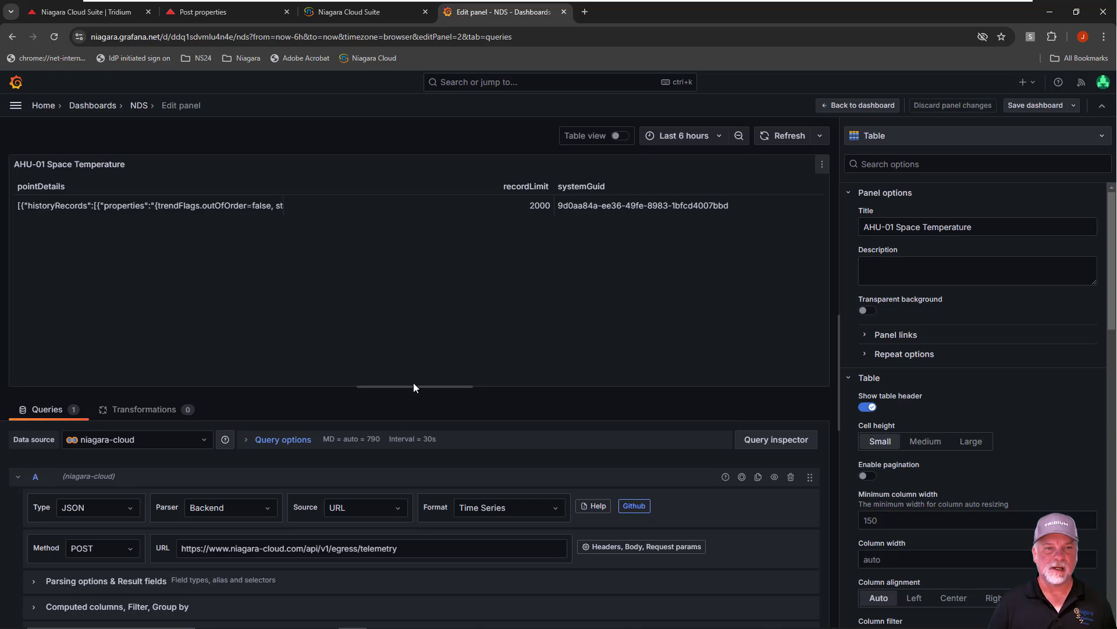
# Enlarge the panel's query area, then inspect query A's egress telemetry URL and the available query types, keeping JSON
pyautogui.moveTo(414, 387); pyautogui.dragTo(414, 271)
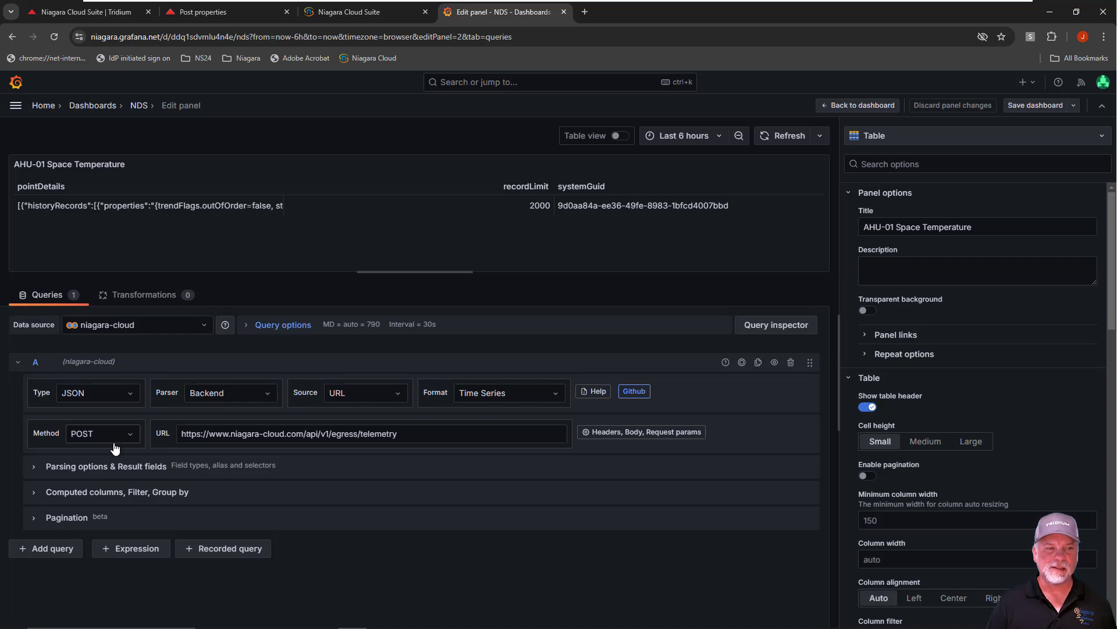
pyautogui.click(408, 434)
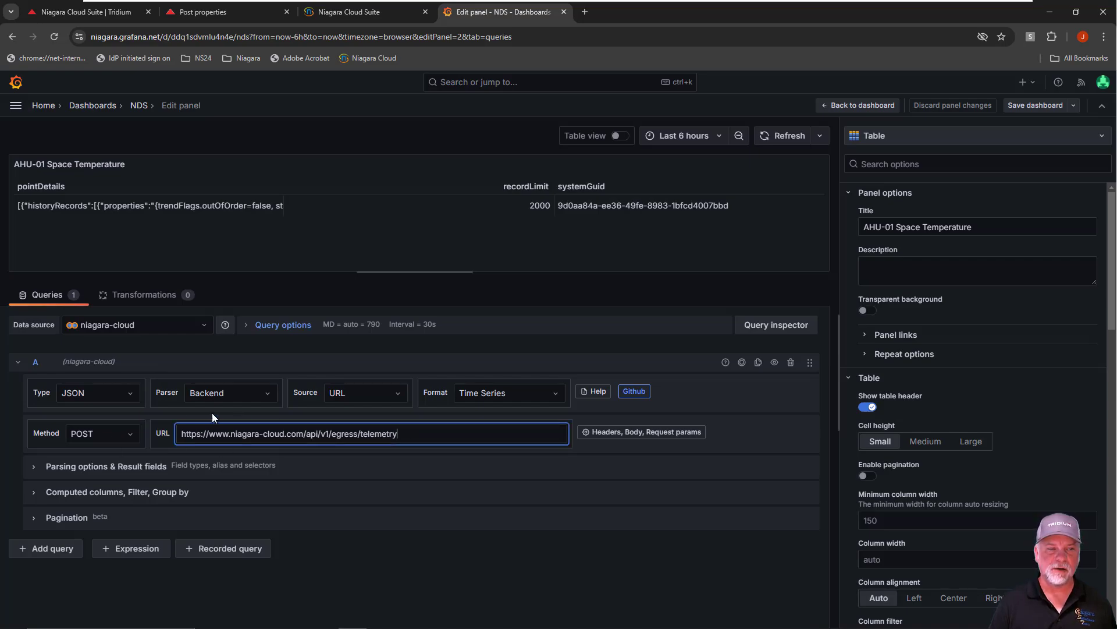
pyautogui.click(130, 395)
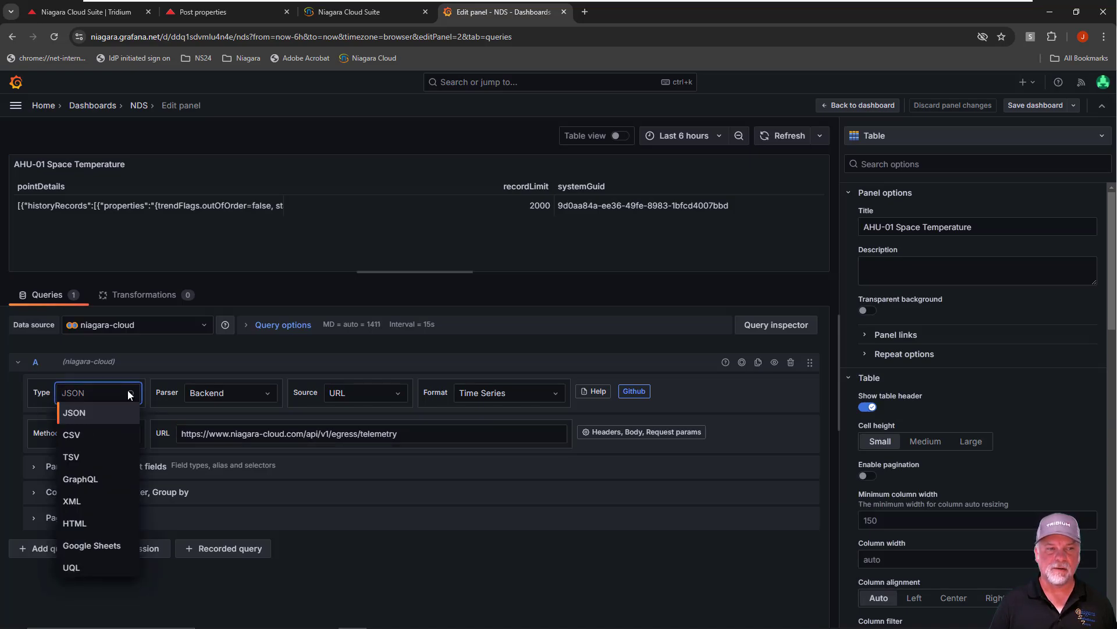
pyautogui.click(131, 395)
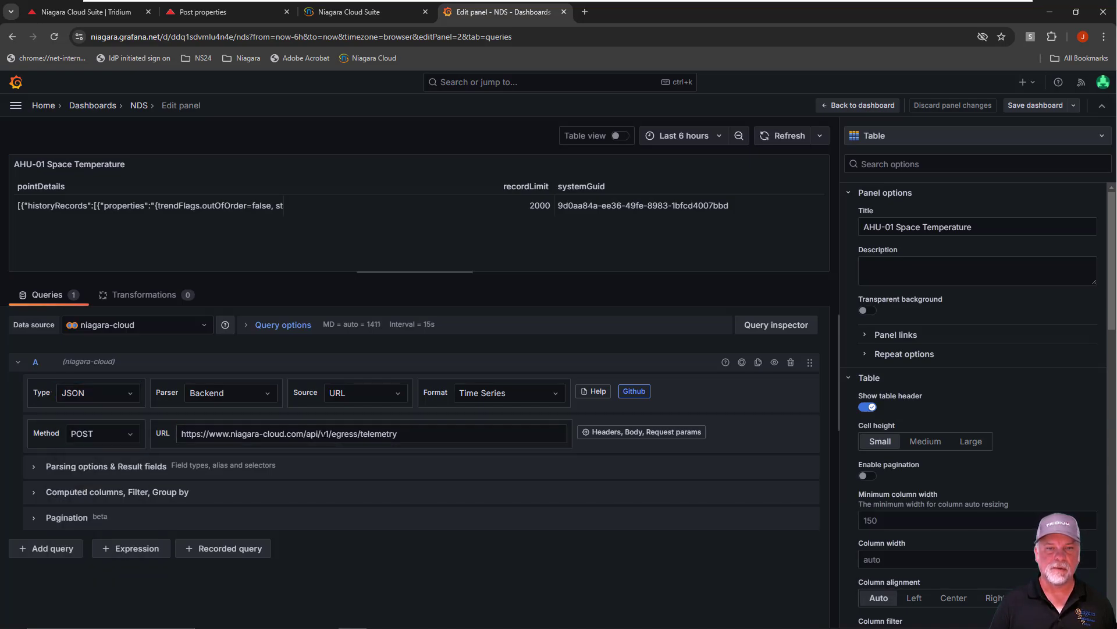
# Show query A's headers and body options, then review the request body's fields from systemGuid to sortAscending, highlighting the $systemGuid variable
pyautogui.click(607, 437)
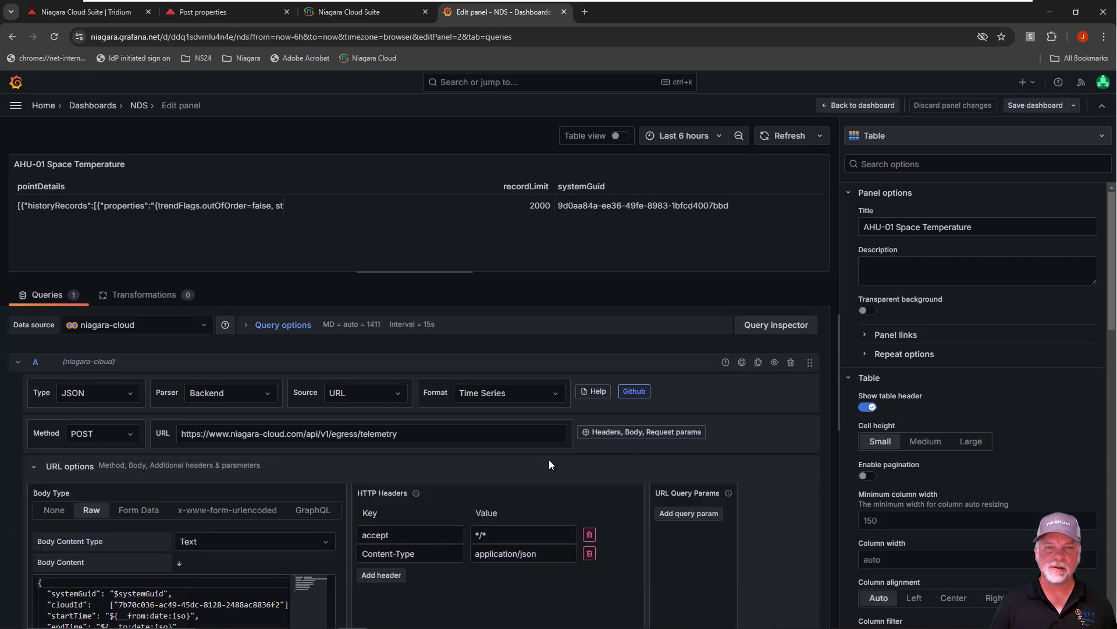
pyautogui.scroll(-2, 502, 453)
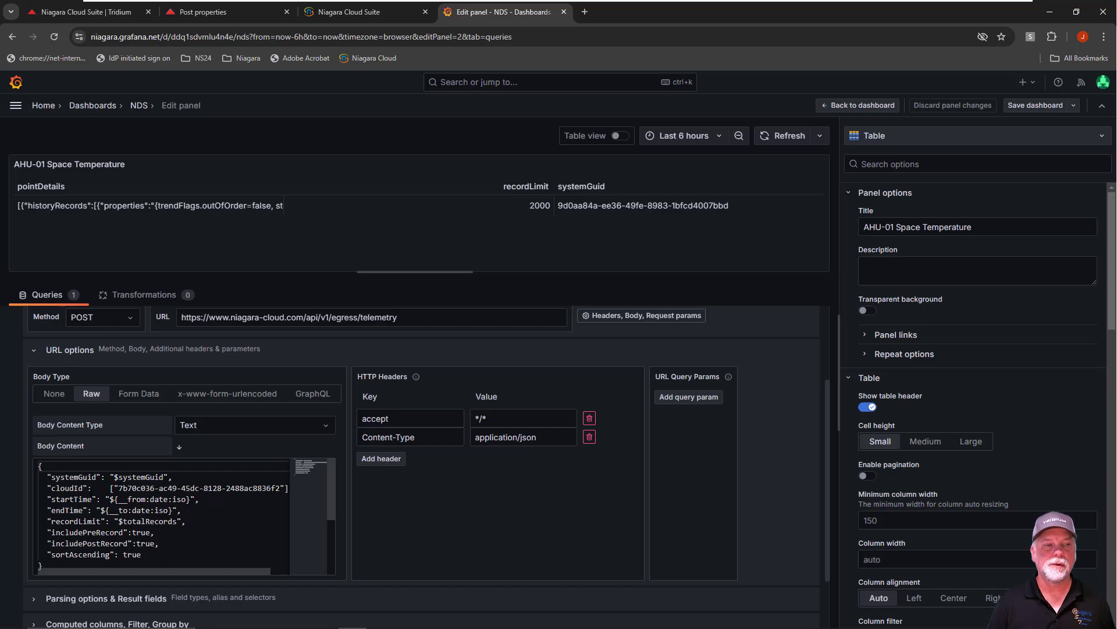
pyautogui.click(76, 477)
pyautogui.click(73, 488)
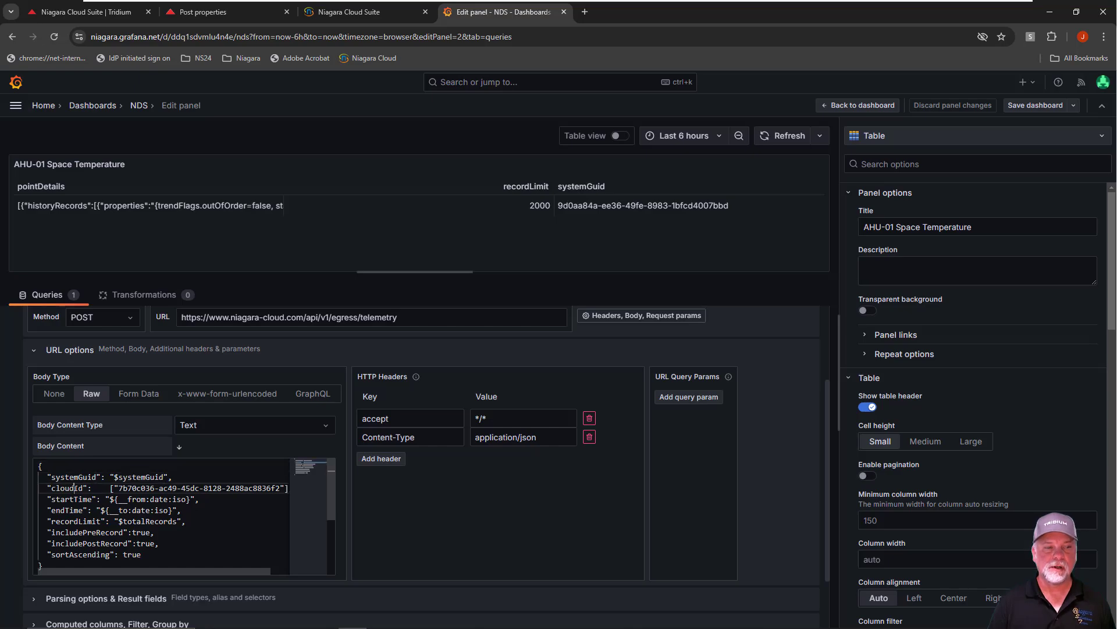
pyautogui.click(60, 499)
pyautogui.click(65, 511)
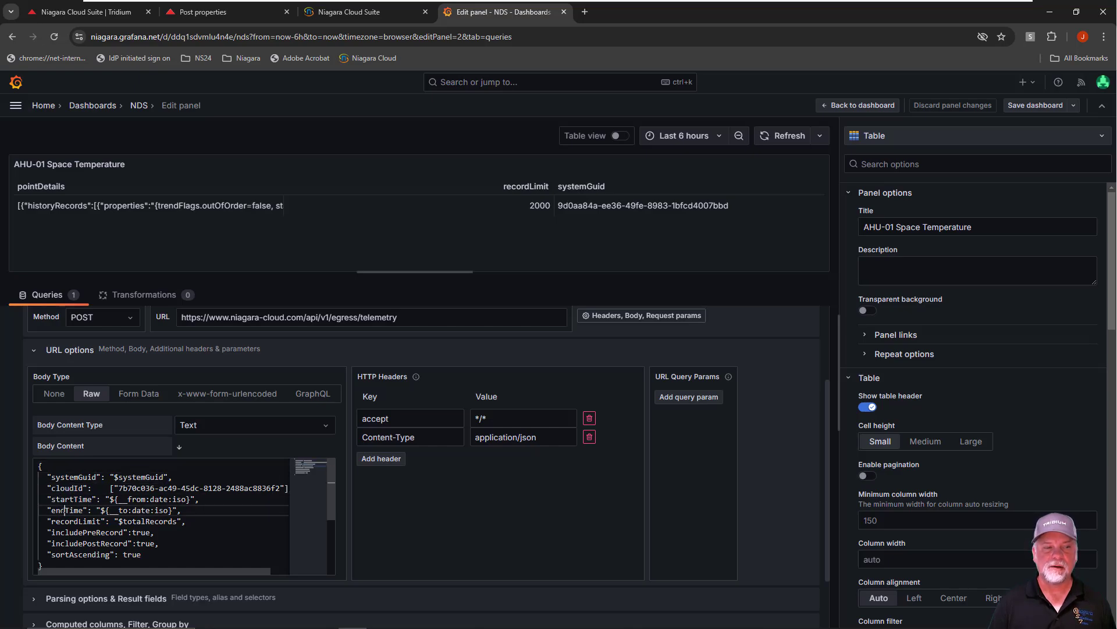
pyautogui.click(73, 521)
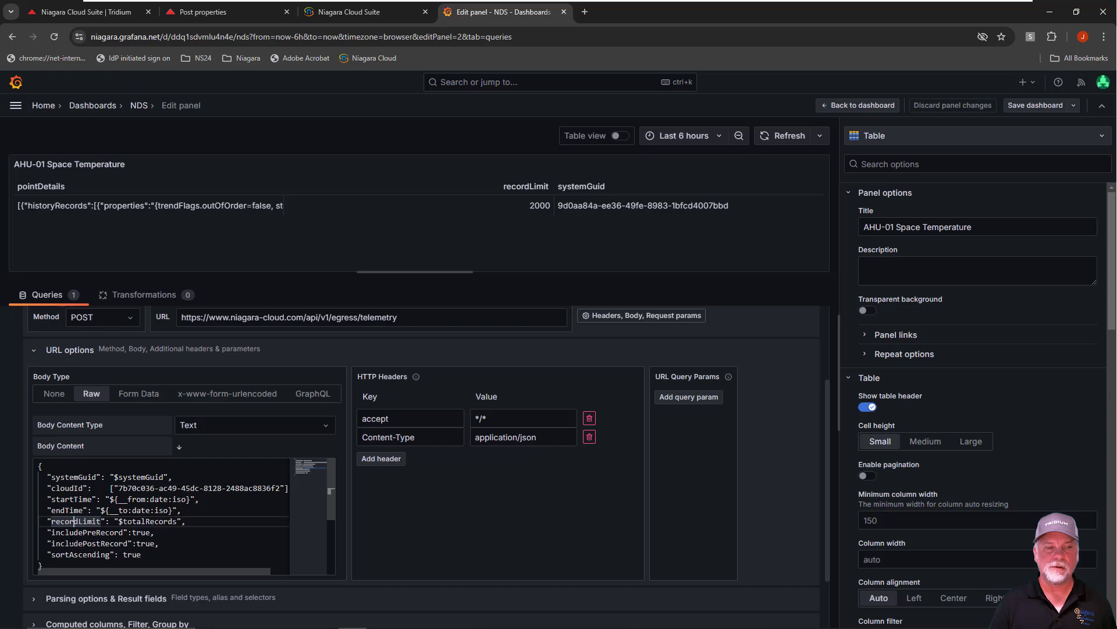
pyautogui.click(70, 554)
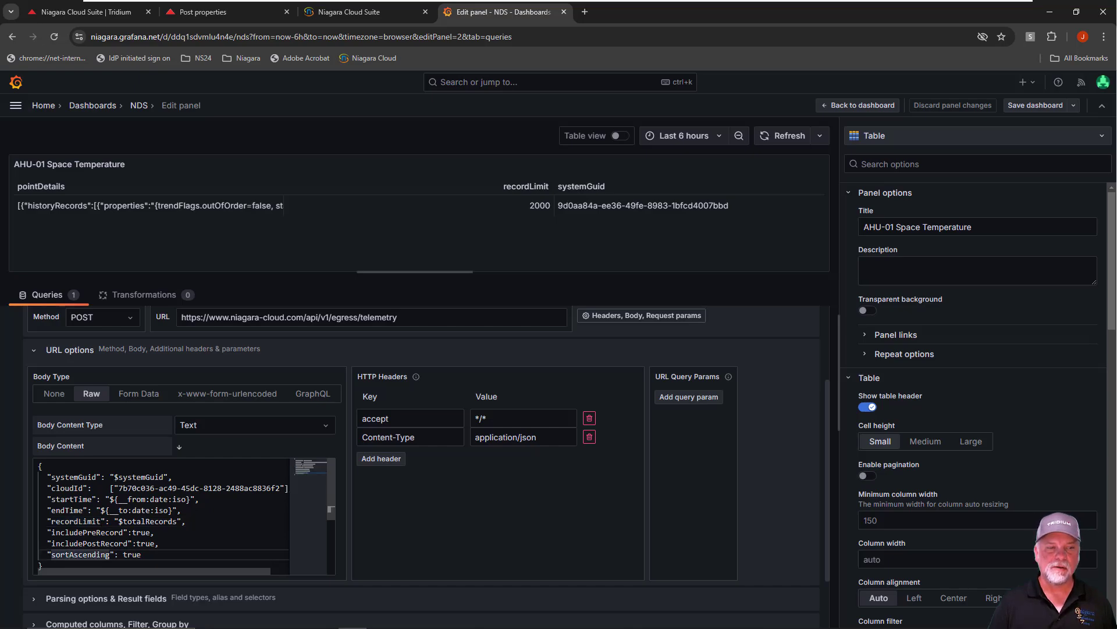
pyautogui.click(114, 476)
pyautogui.moveTo(114, 476); pyautogui.dragTo(165, 477)
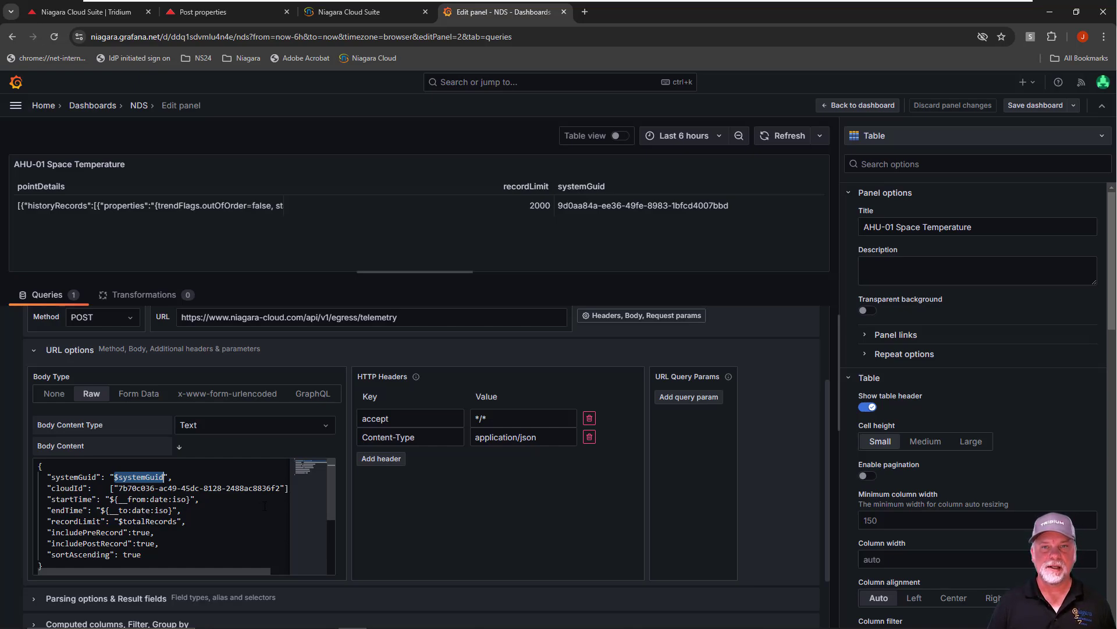
# Inspect the query's raw request and curl command, expand the whole inspector object tree, and collapse the request object to reach the response
pyautogui.scroll(2, 688, 473)
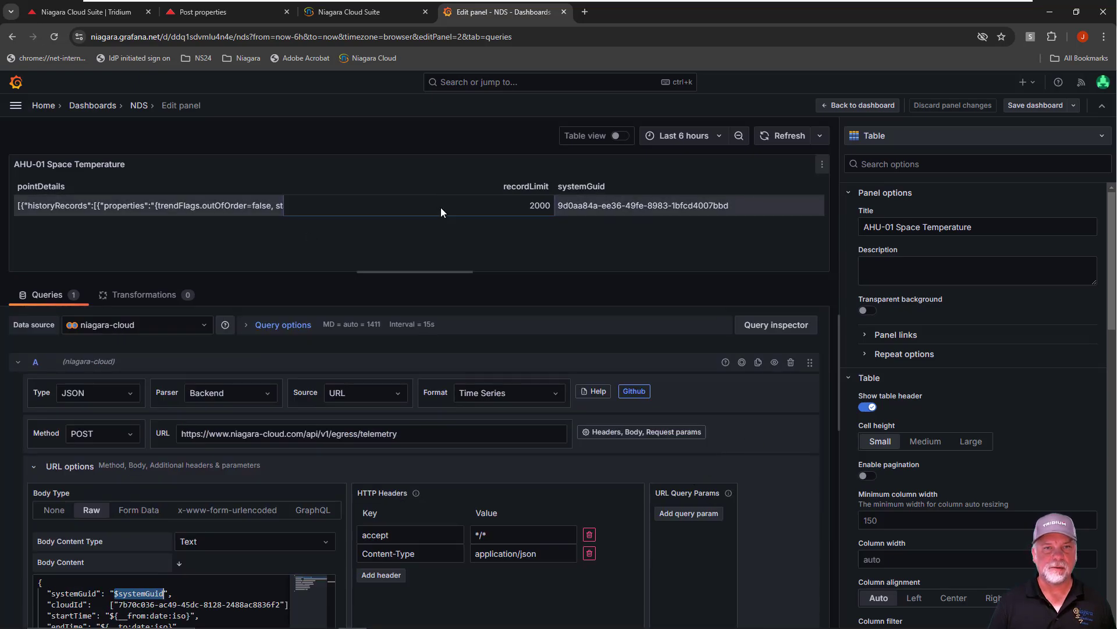
pyautogui.click(769, 327)
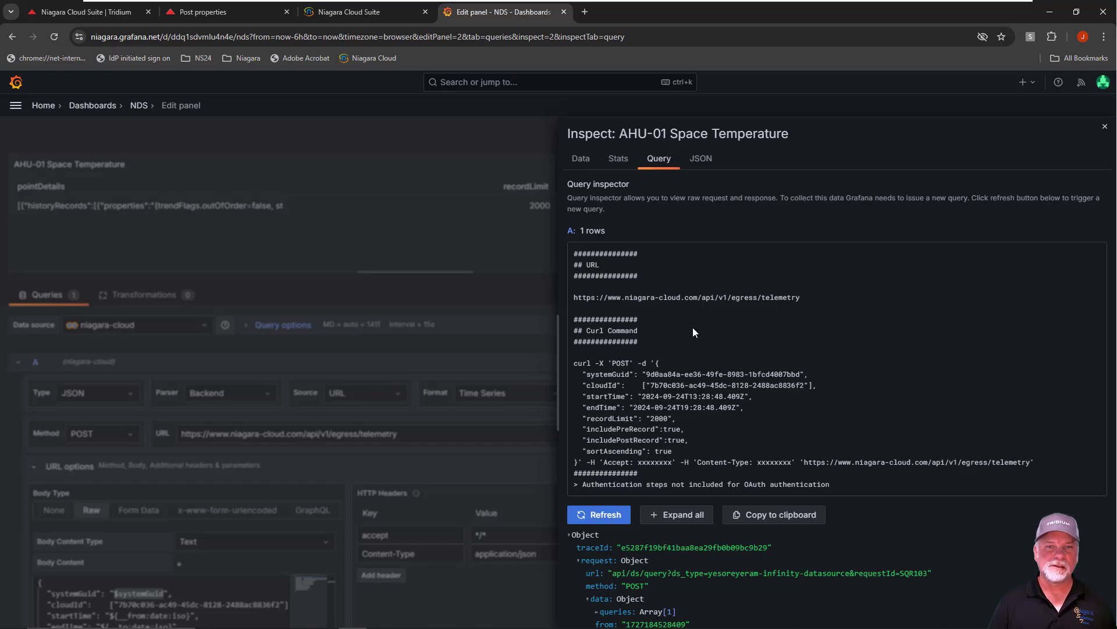
pyautogui.scroll(-1, 692, 332)
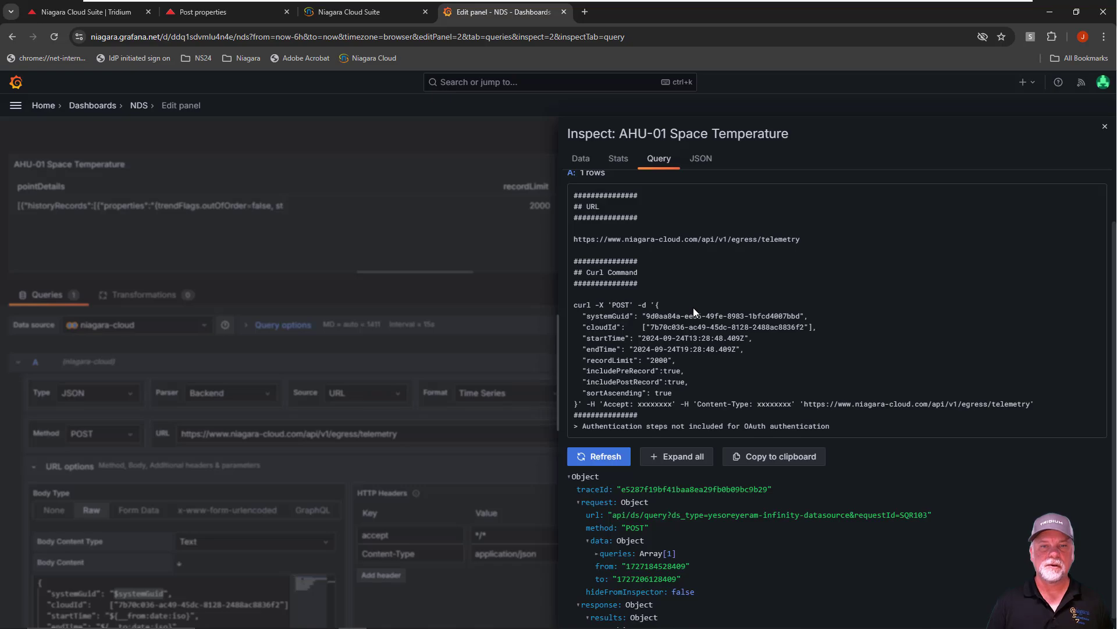
pyautogui.scroll(-1, 694, 307)
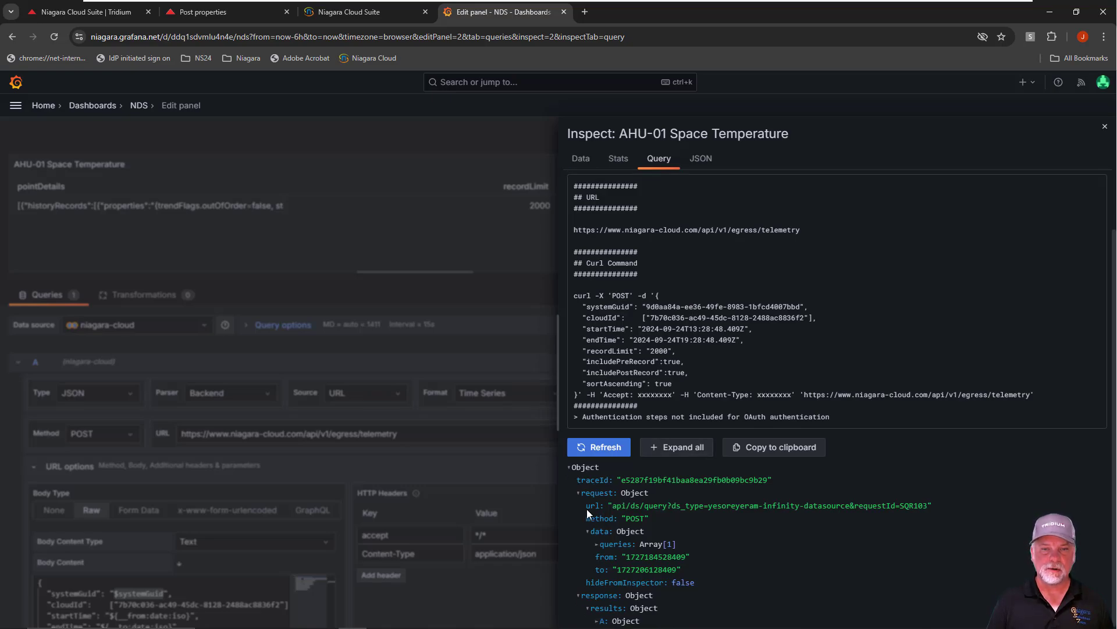
pyautogui.click(681, 449)
pyautogui.scroll(-3, 710, 493)
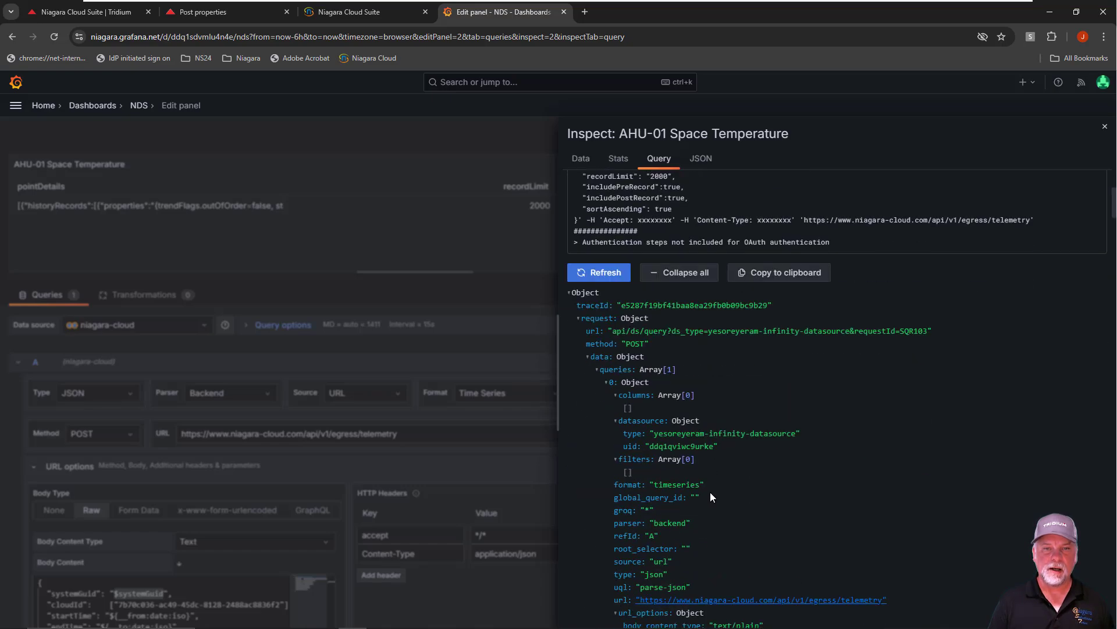
pyautogui.scroll(-2, 710, 486)
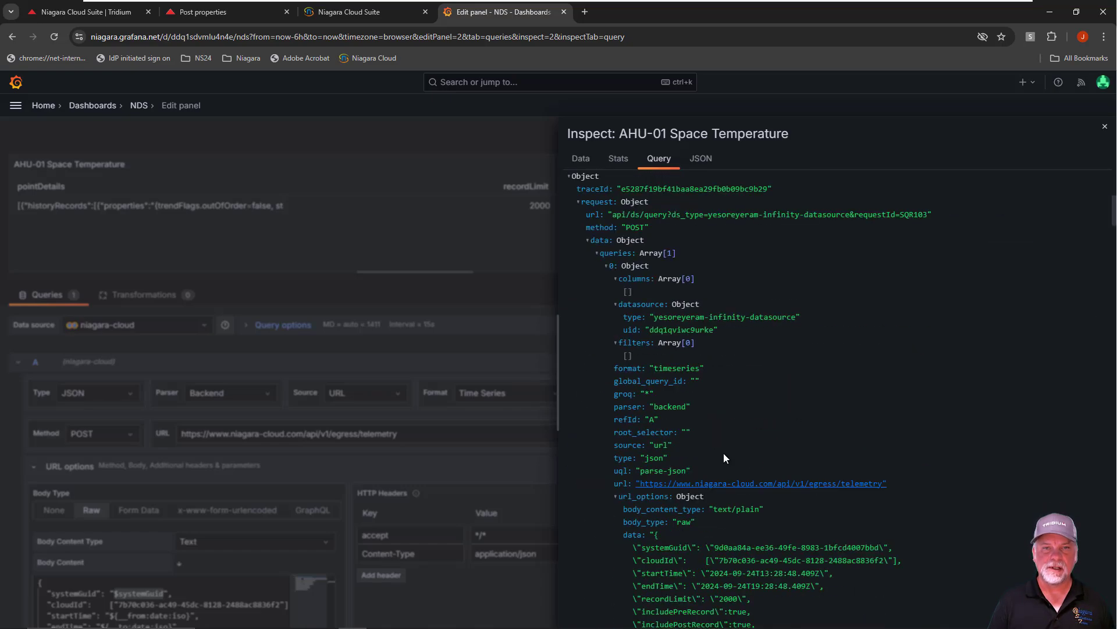
pyautogui.click(579, 203)
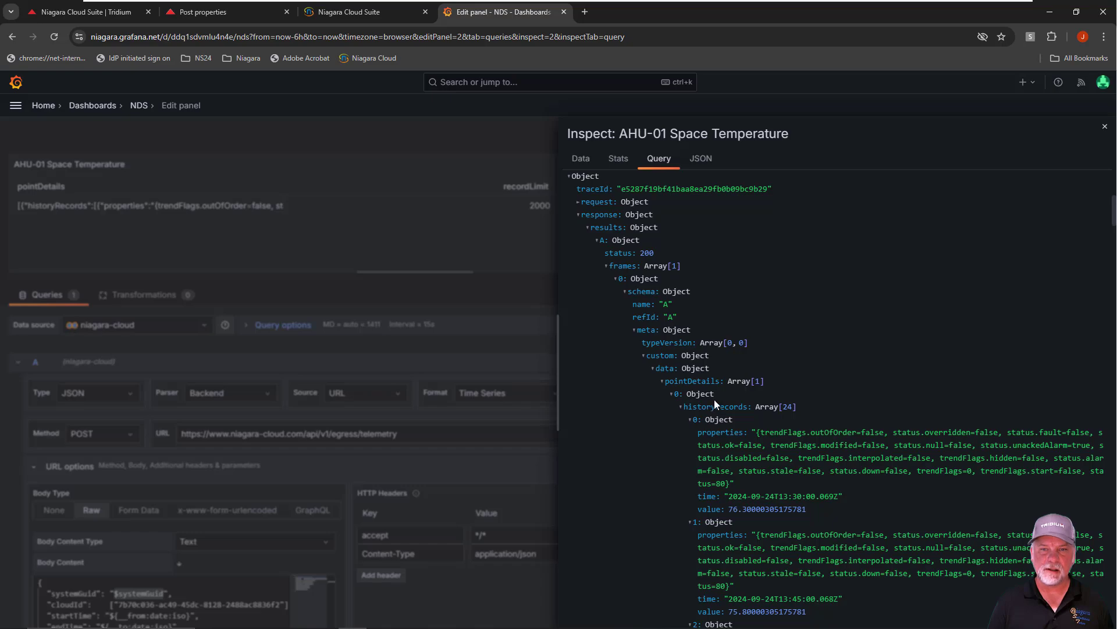
# Examine how historyRecords, pointId, postRecord and preRecord nest under pointDetails in the response, then close the query inspector
pyautogui.click(661, 383)
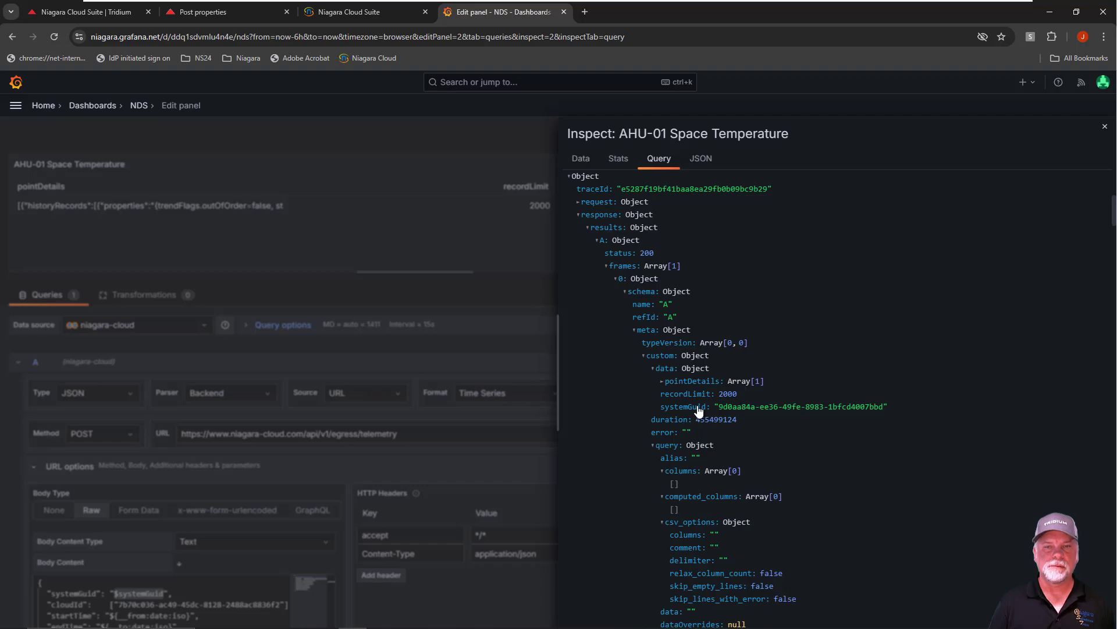
pyautogui.click(662, 382)
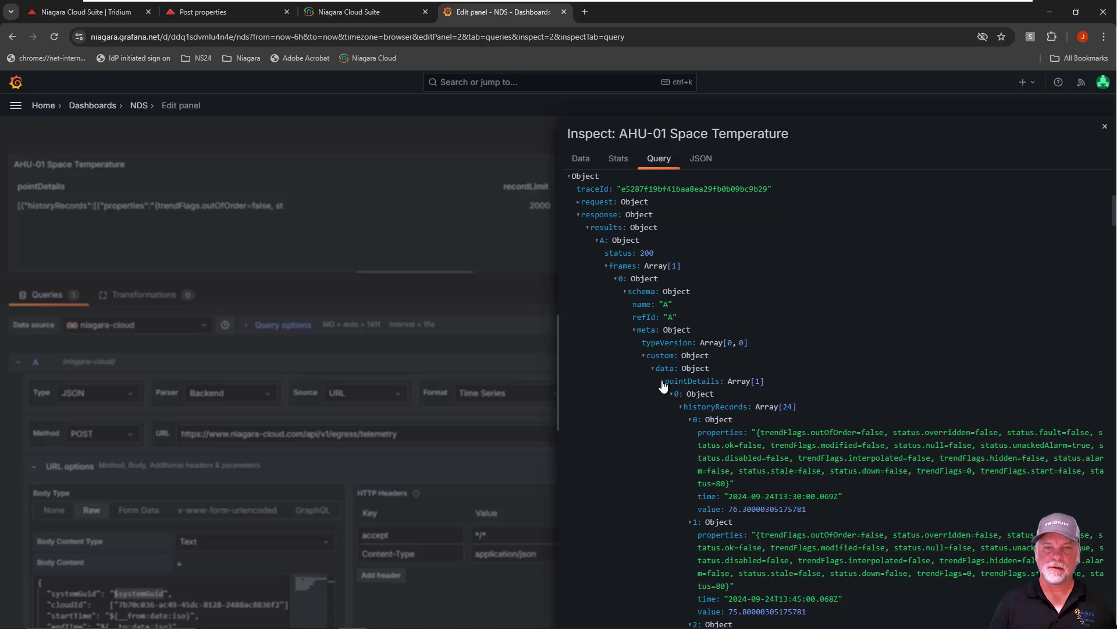
pyautogui.click(681, 407)
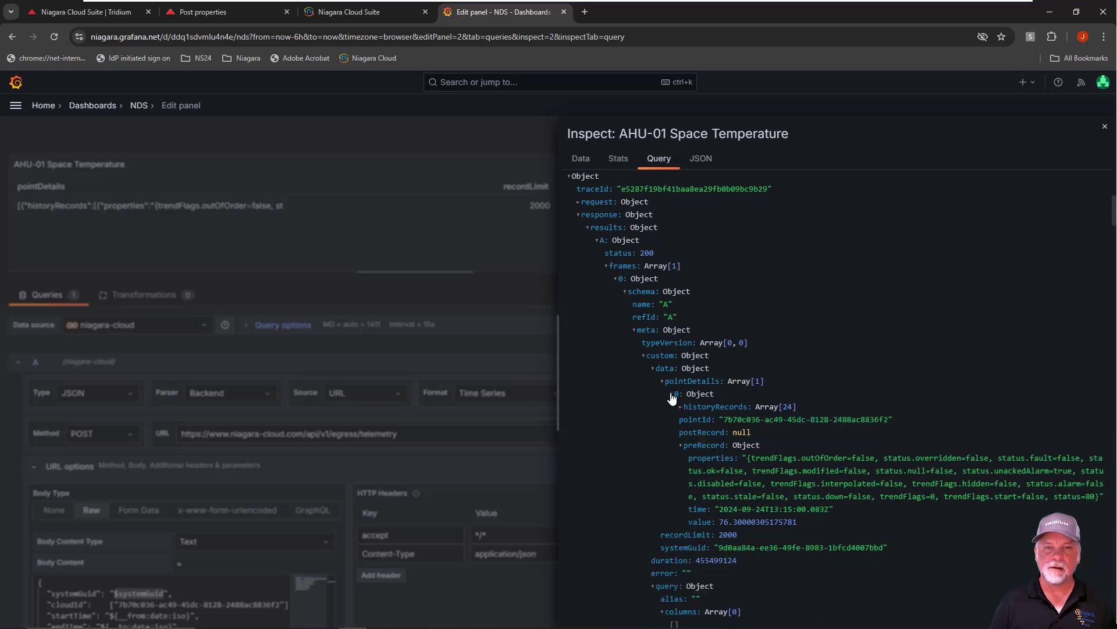
pyautogui.click(672, 396)
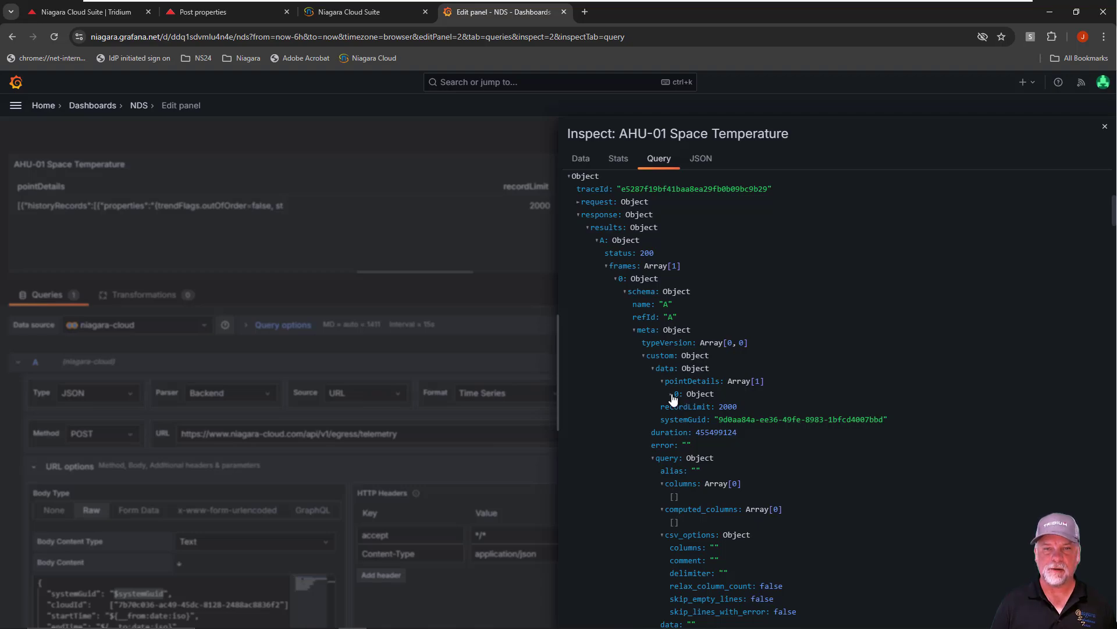
pyautogui.click(671, 396)
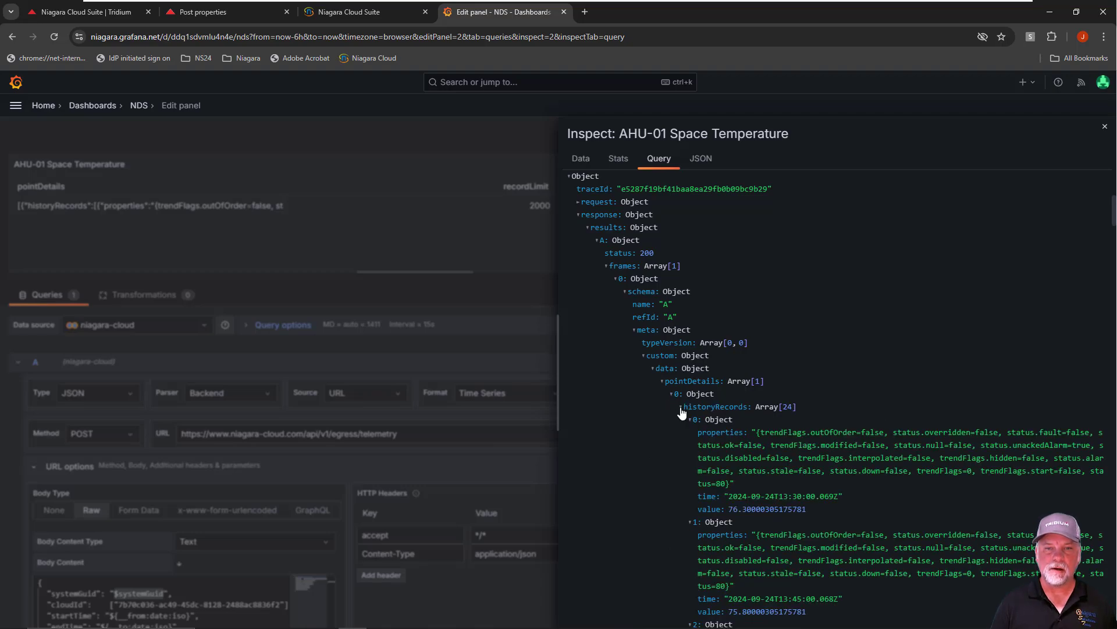
pyautogui.click(680, 406)
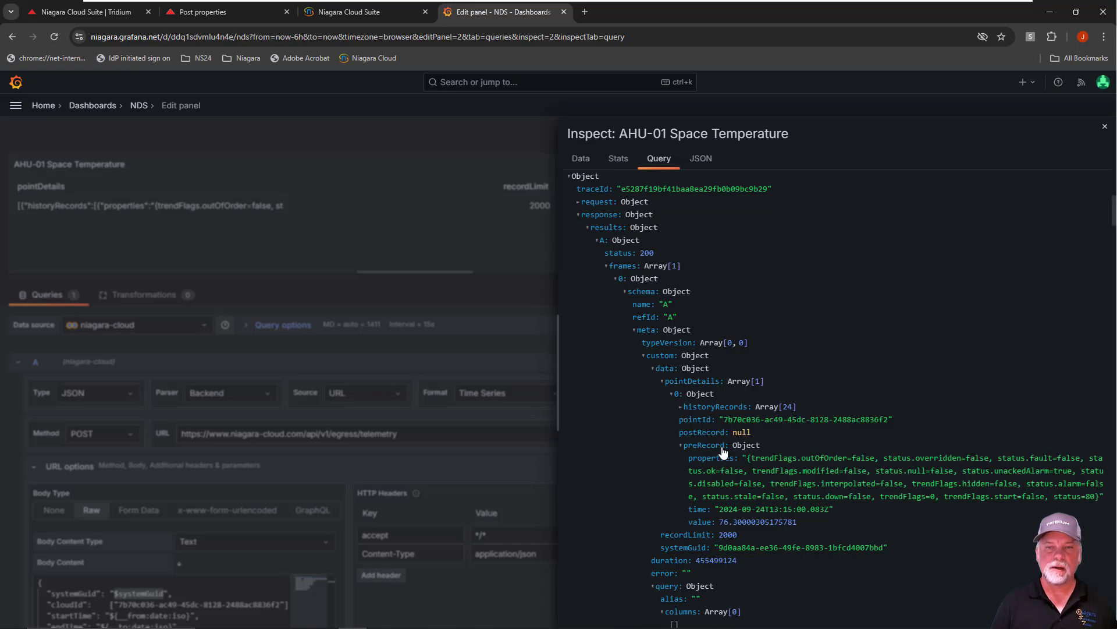
pyautogui.click(681, 446)
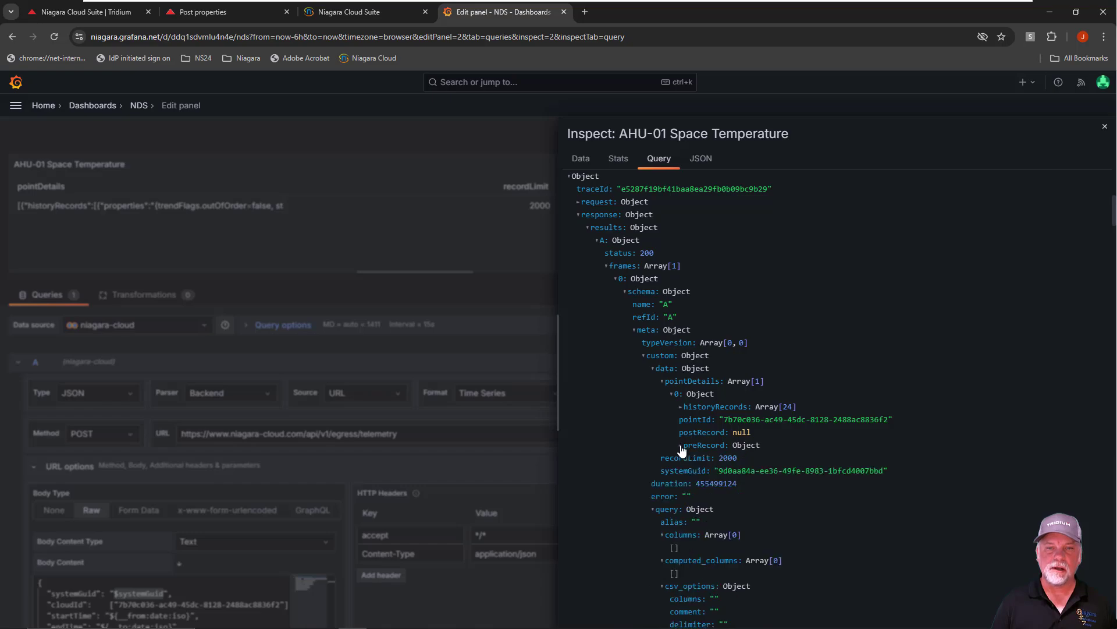
pyautogui.click(680, 407)
pyautogui.scroll(-1, 737, 434)
pyautogui.scroll(-2, 737, 434)
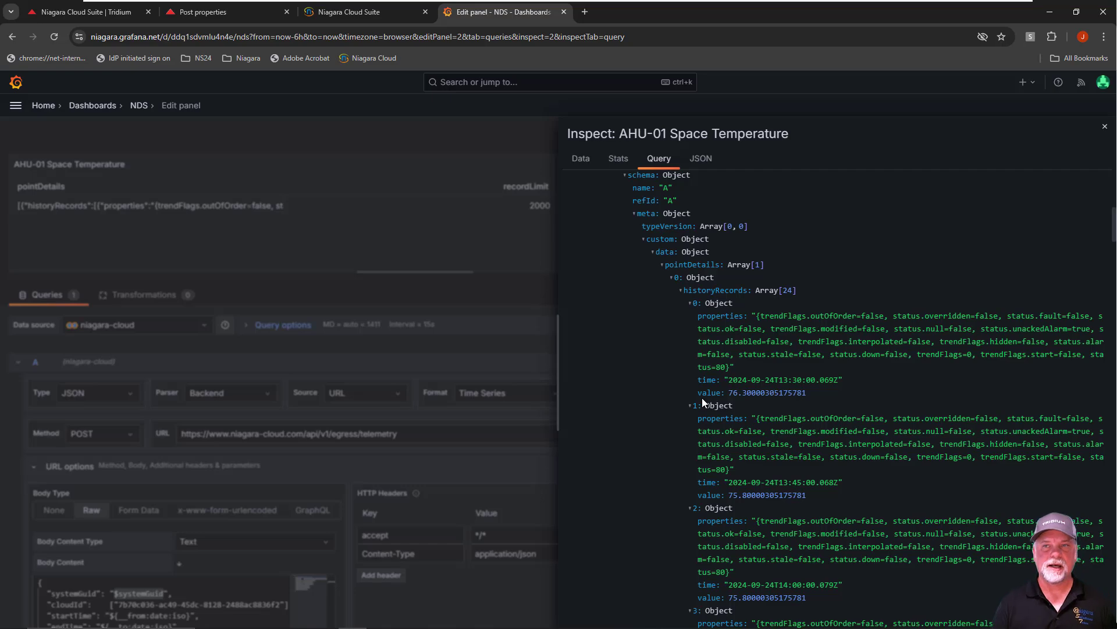
pyautogui.click(1105, 127)
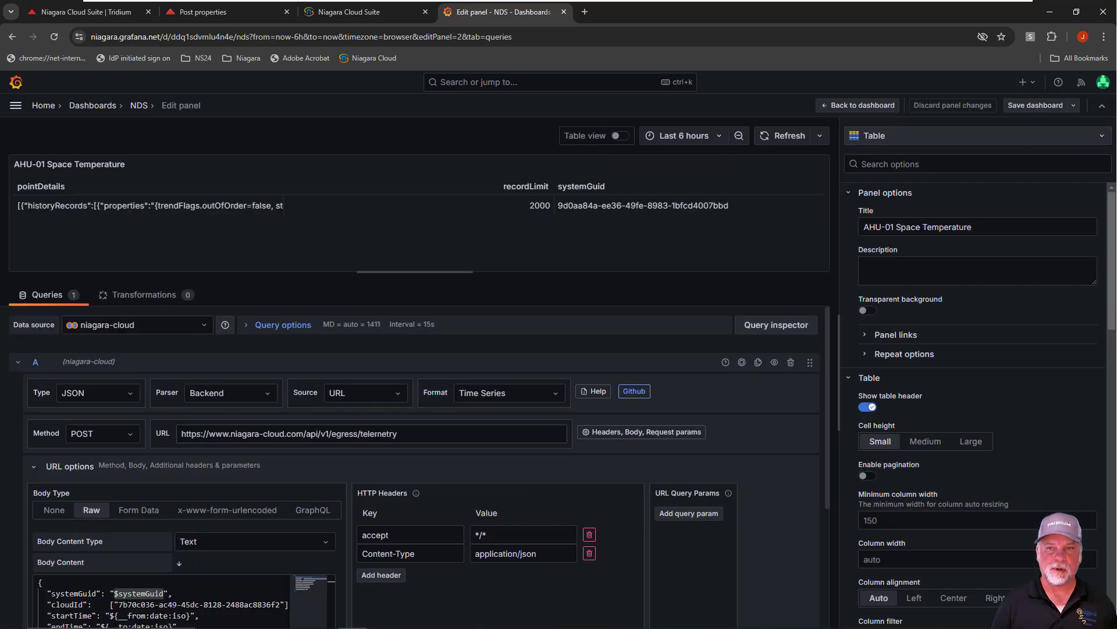
# Expand query A's parsing options and result fields, and set the Rows/Root selector to $.pointDetails
pyautogui.scroll(-2, 228, 531)
pyautogui.scroll(-3, 227, 531)
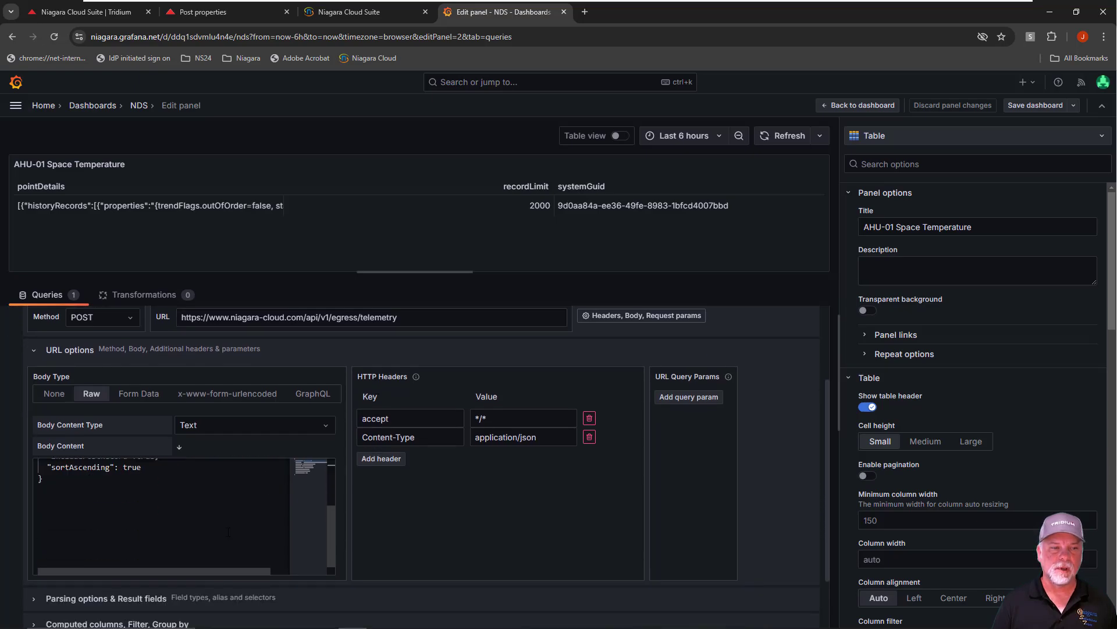
pyautogui.click(35, 598)
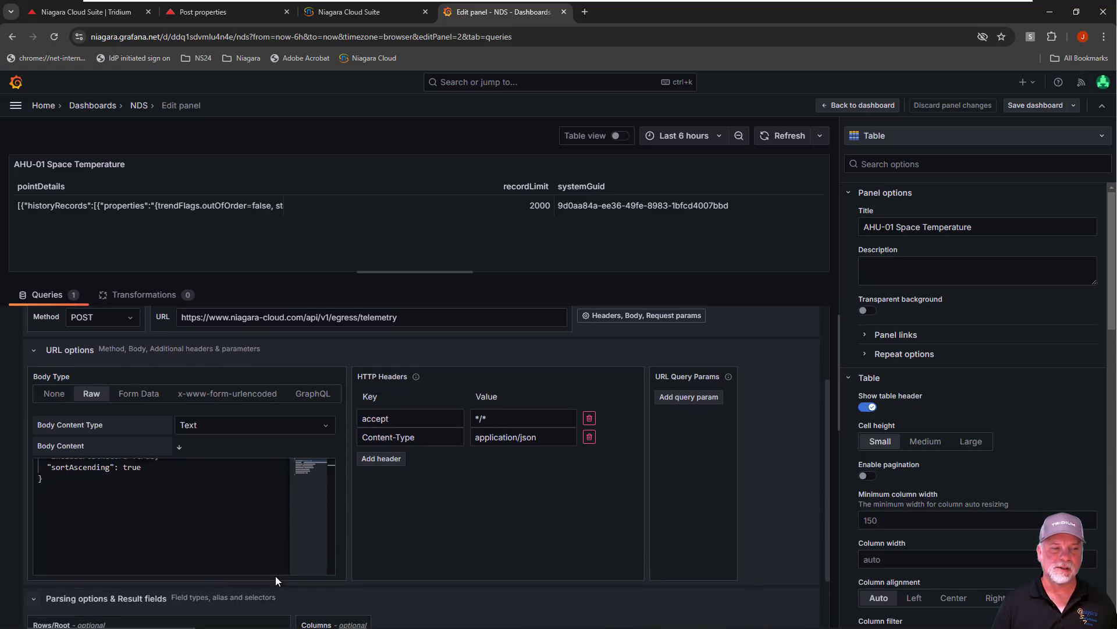
pyautogui.scroll(-3, 383, 540)
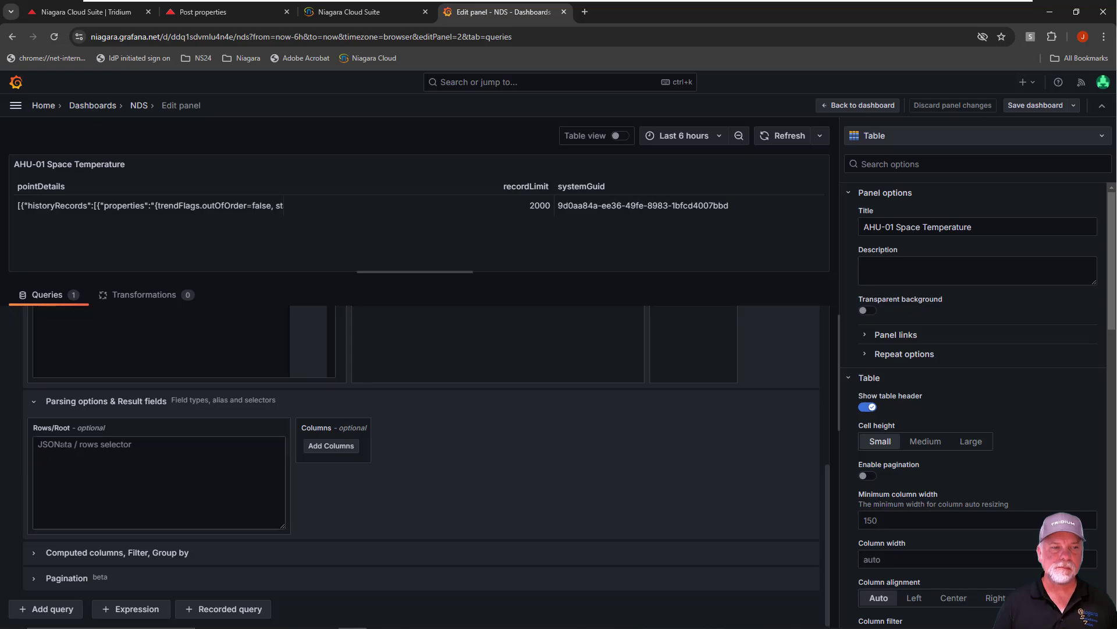
pyautogui.click(62, 444)
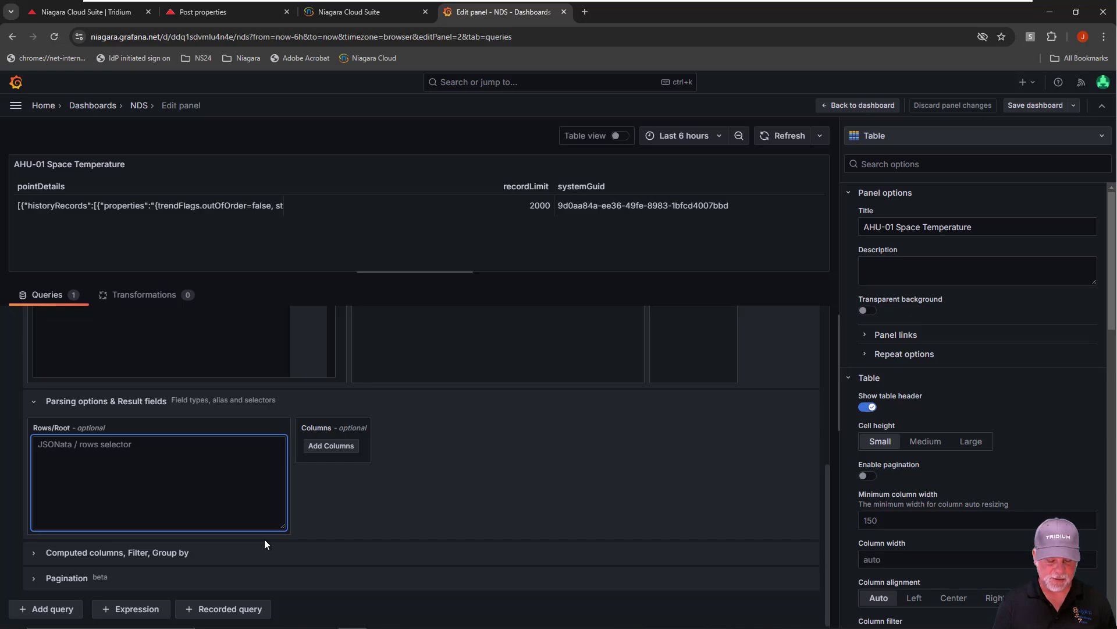
pyautogui.write('$')
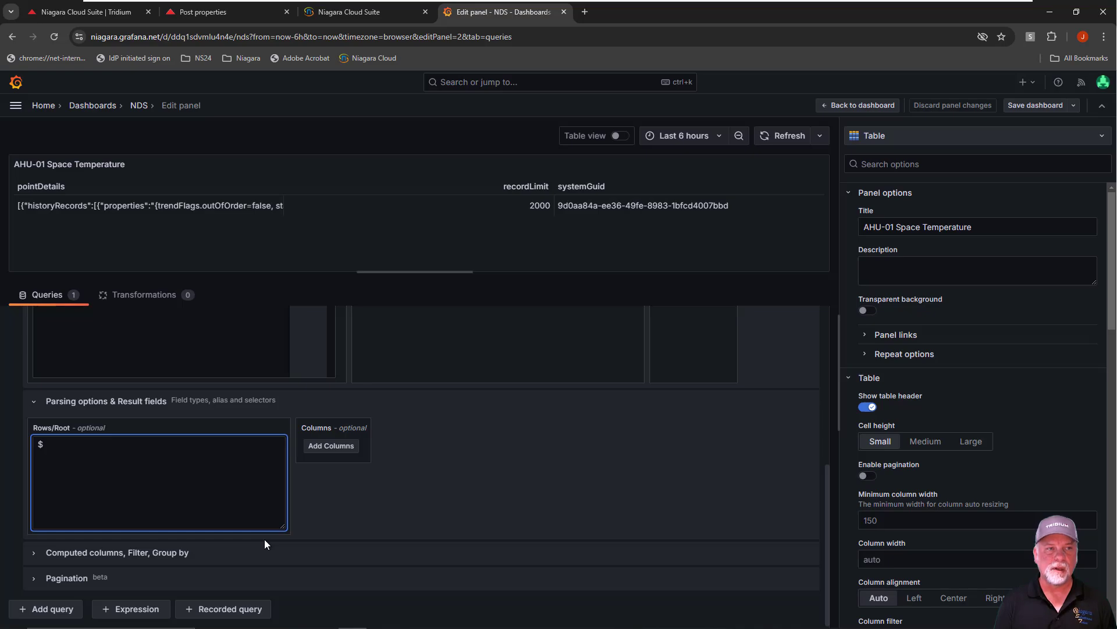
pyautogui.write('.poi')
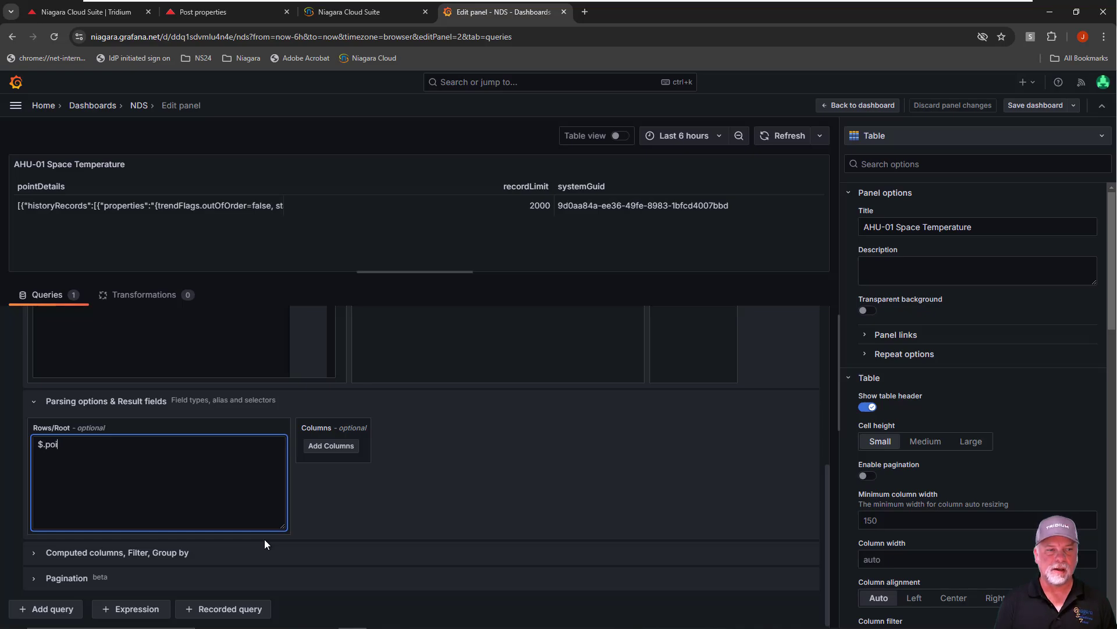
pyautogui.write('ntDetails')
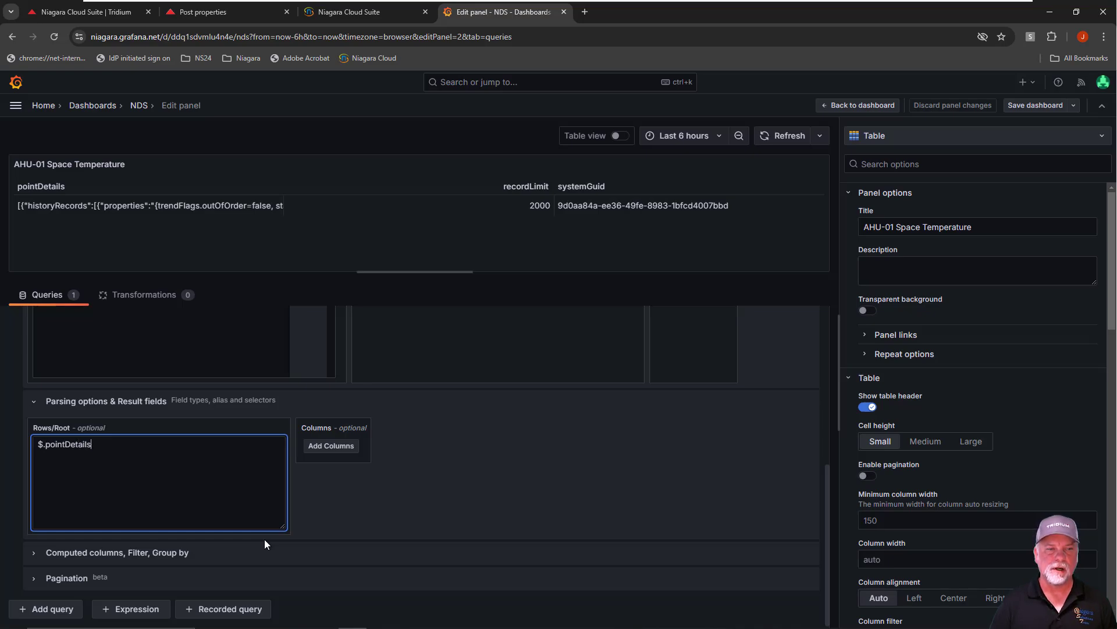
pyautogui.click(436, 509)
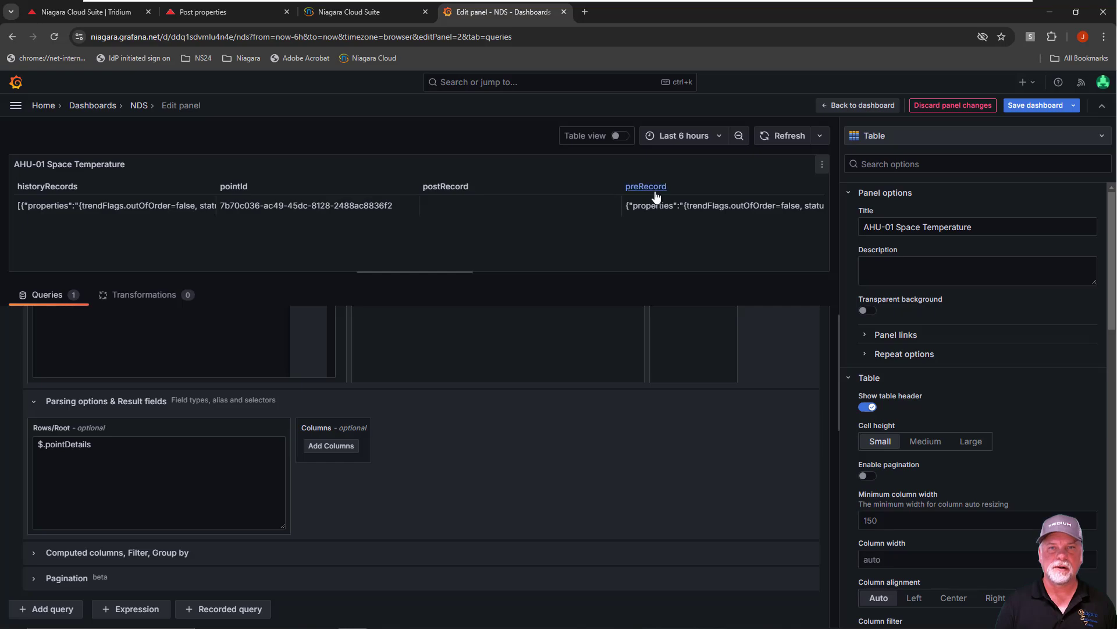
# Extend the Rows/Root selector to $.pointDetails.historyRecords[*] and refresh the panel
pyautogui.click(103, 446)
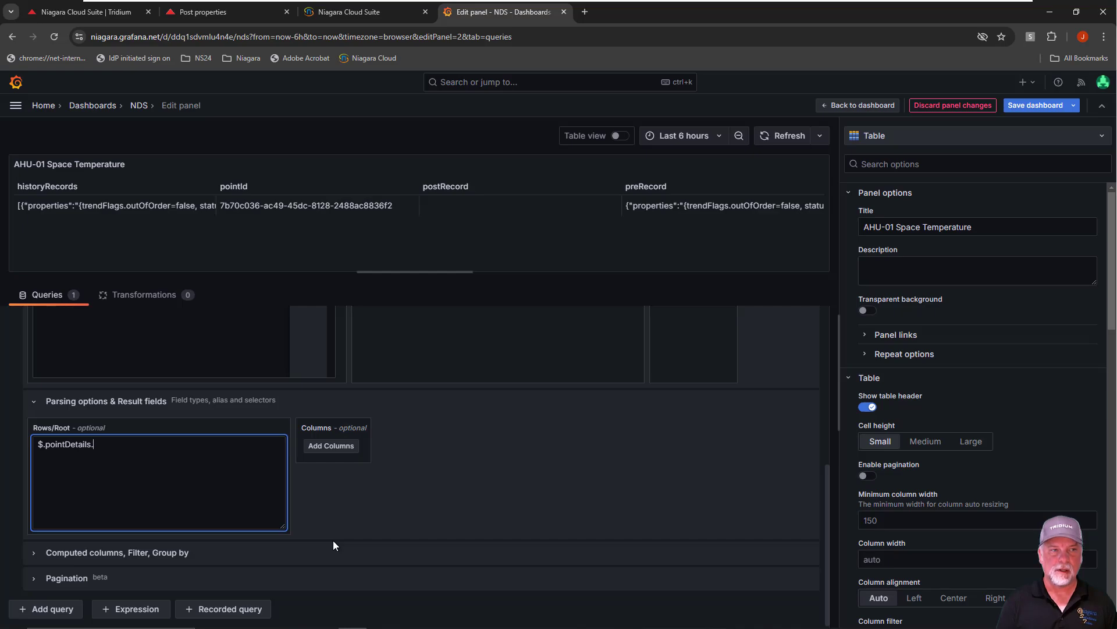
pyautogui.write('historyRecords[')
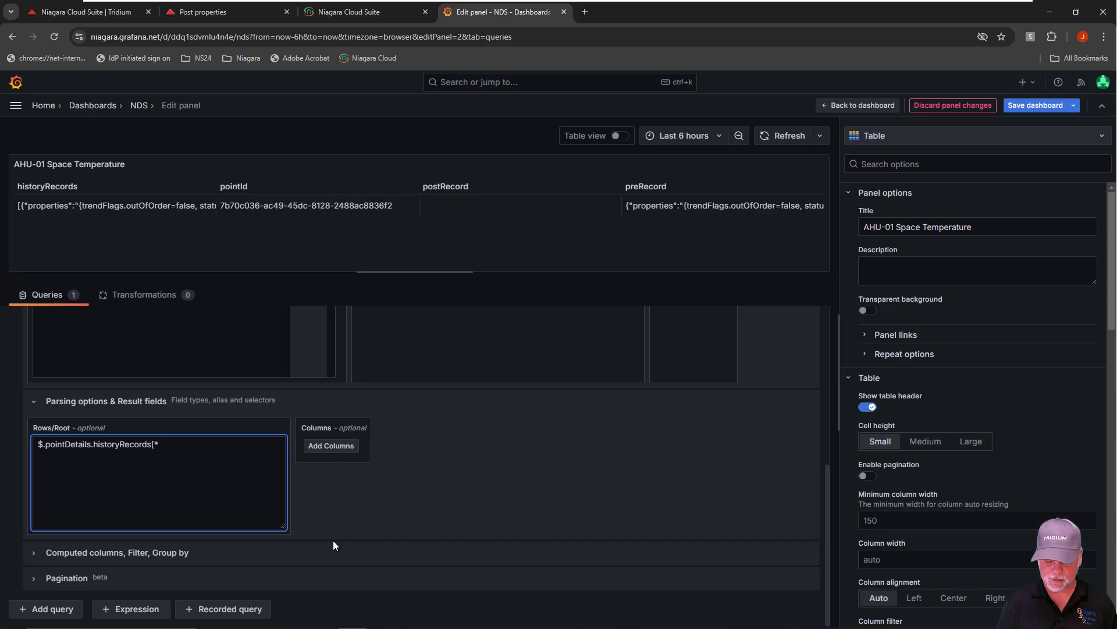
pyautogui.write('*]')
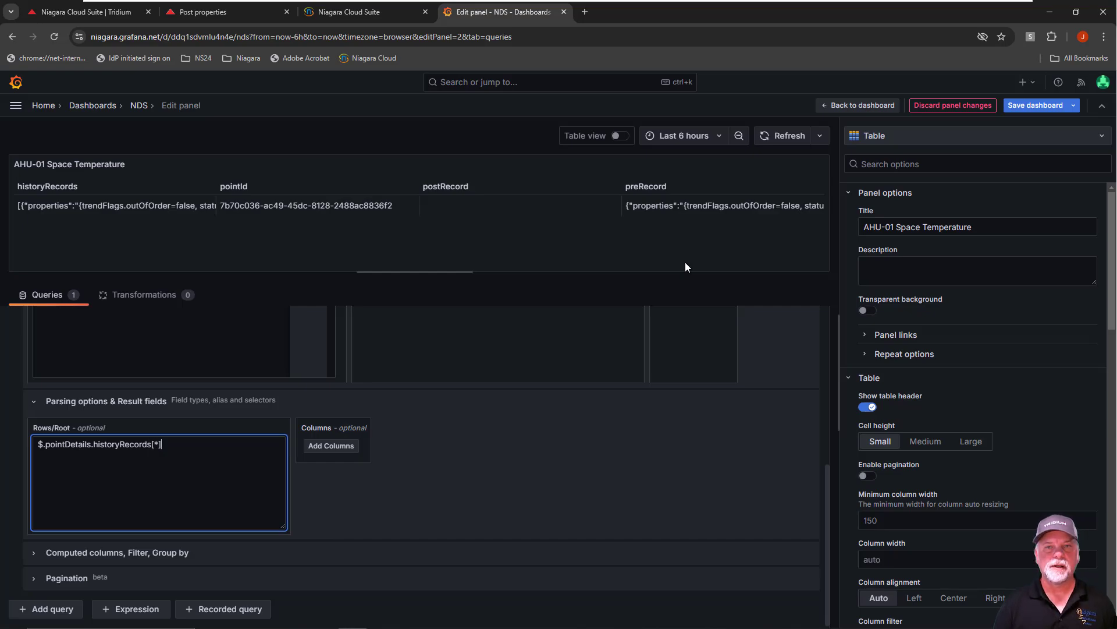
pyautogui.click(789, 137)
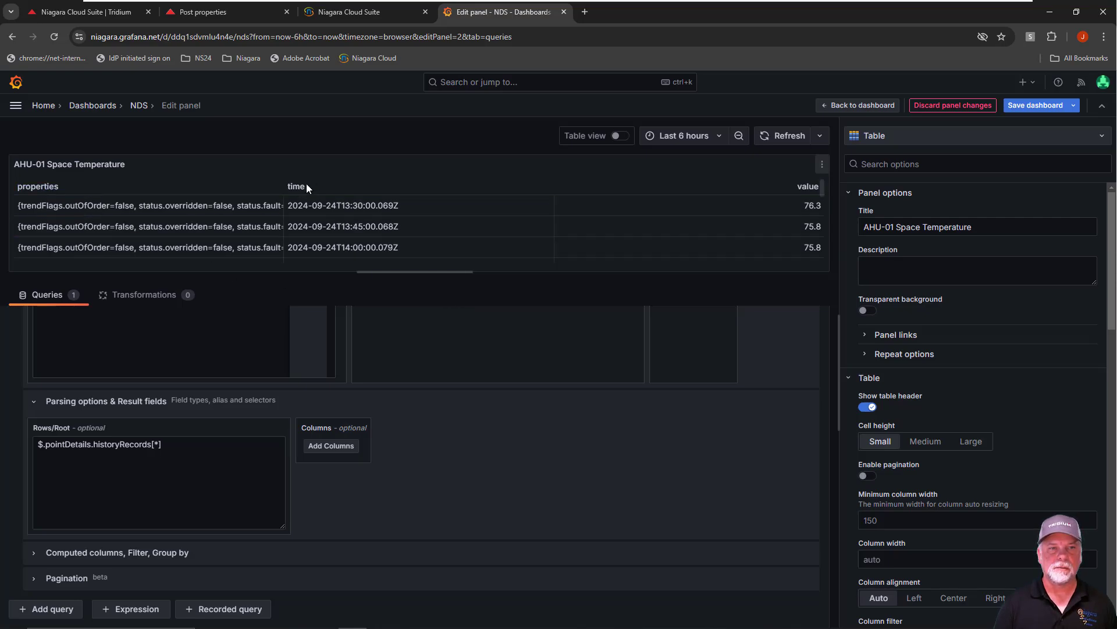
# Turn on table view and add a result column with selector time, titled Timestamp, formatted as Time with the time format on Auto
pyautogui.click(619, 136)
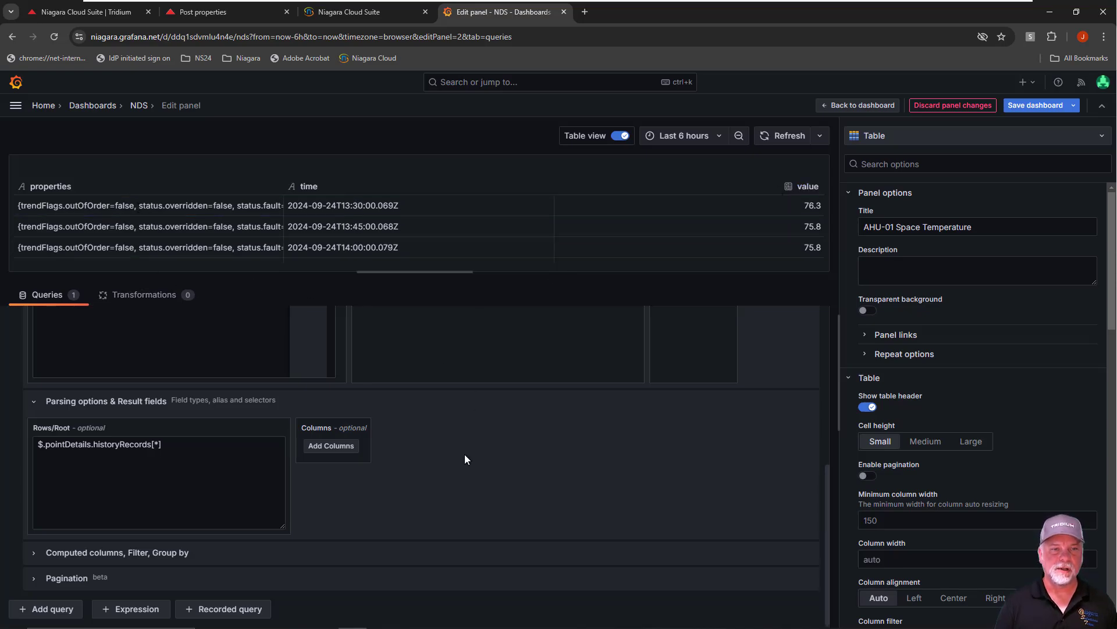
pyautogui.click(335, 447)
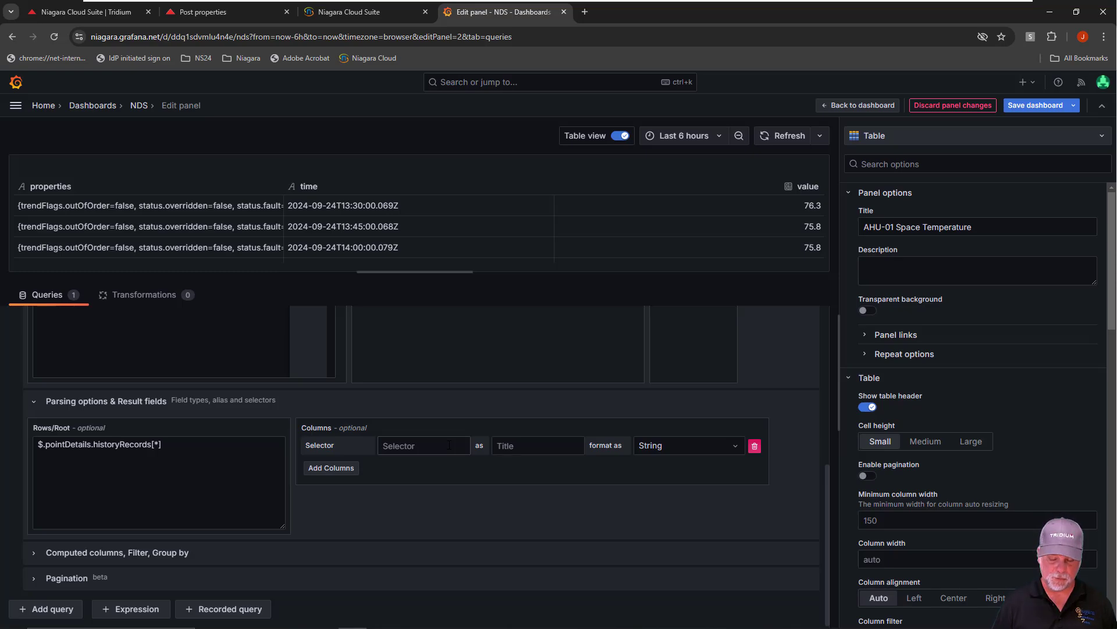
pyautogui.click(421, 445)
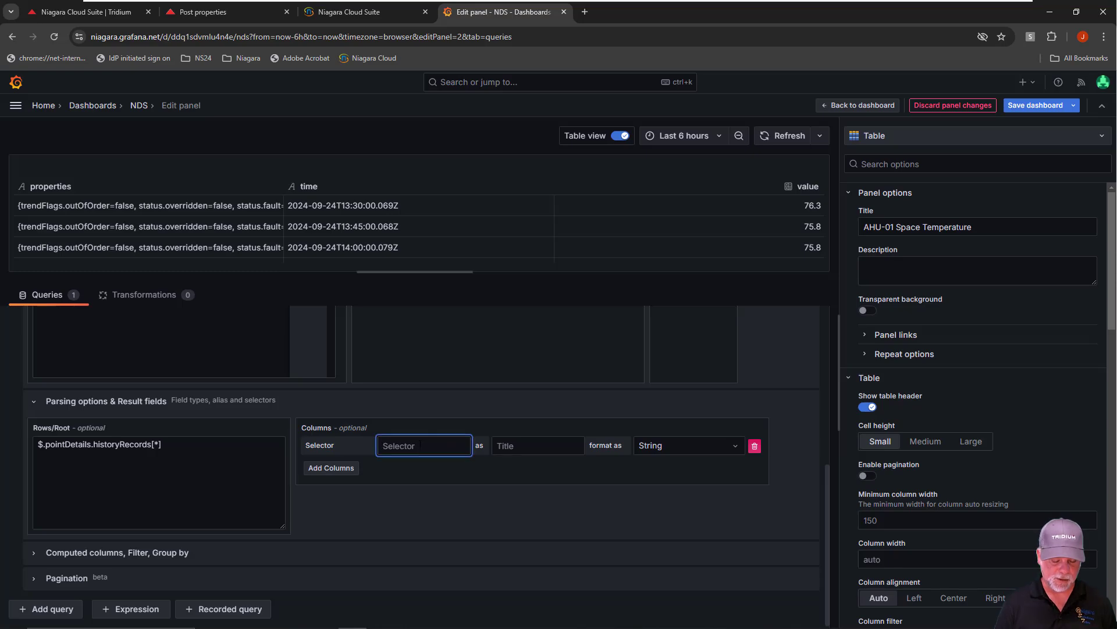
pyautogui.write('time')
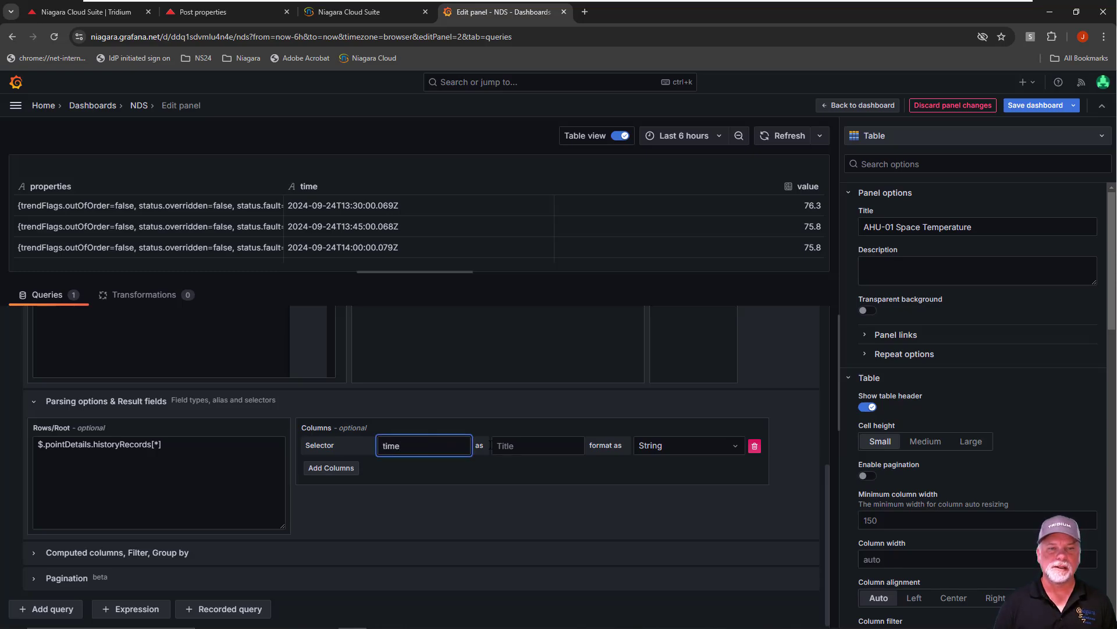
pyautogui.click(499, 518)
pyautogui.click(511, 445)
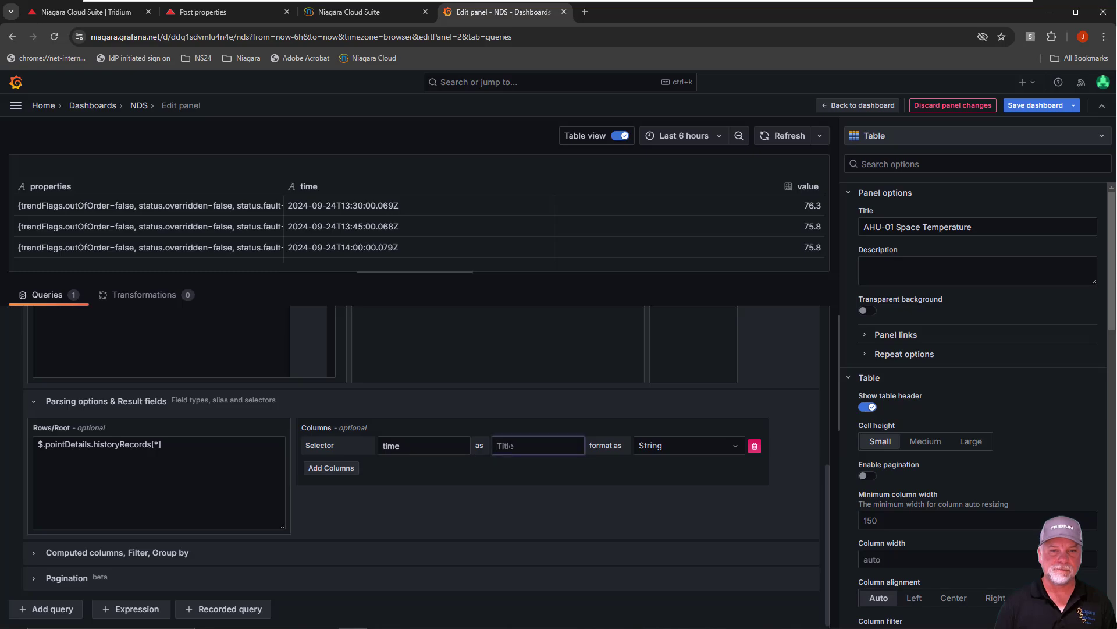
pyautogui.write('Timestamp')
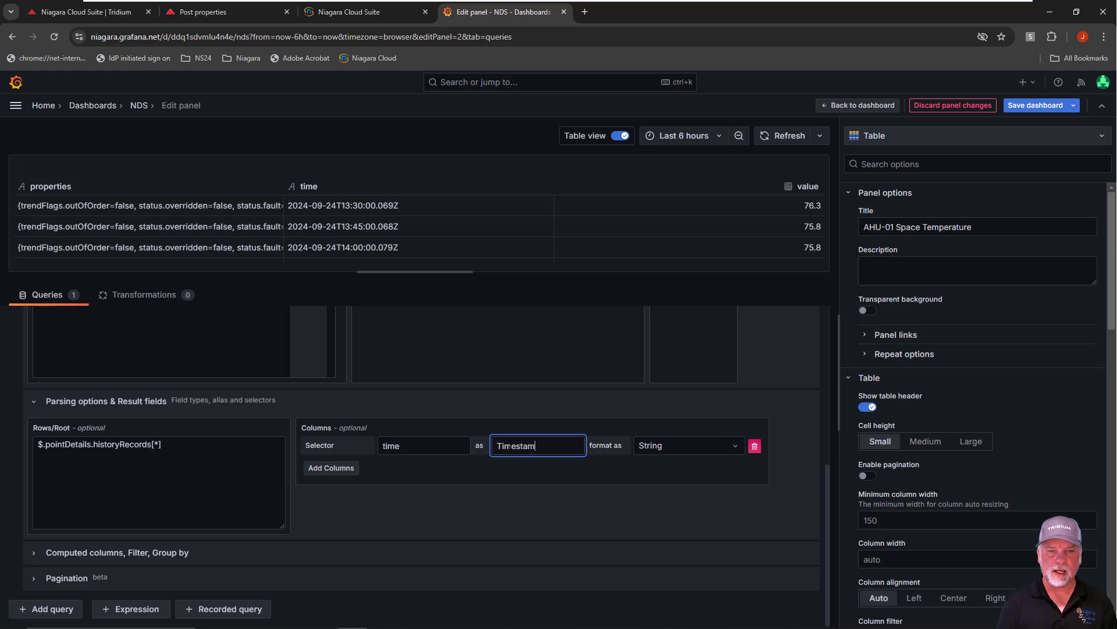
pyautogui.click(724, 450)
pyautogui.click(663, 511)
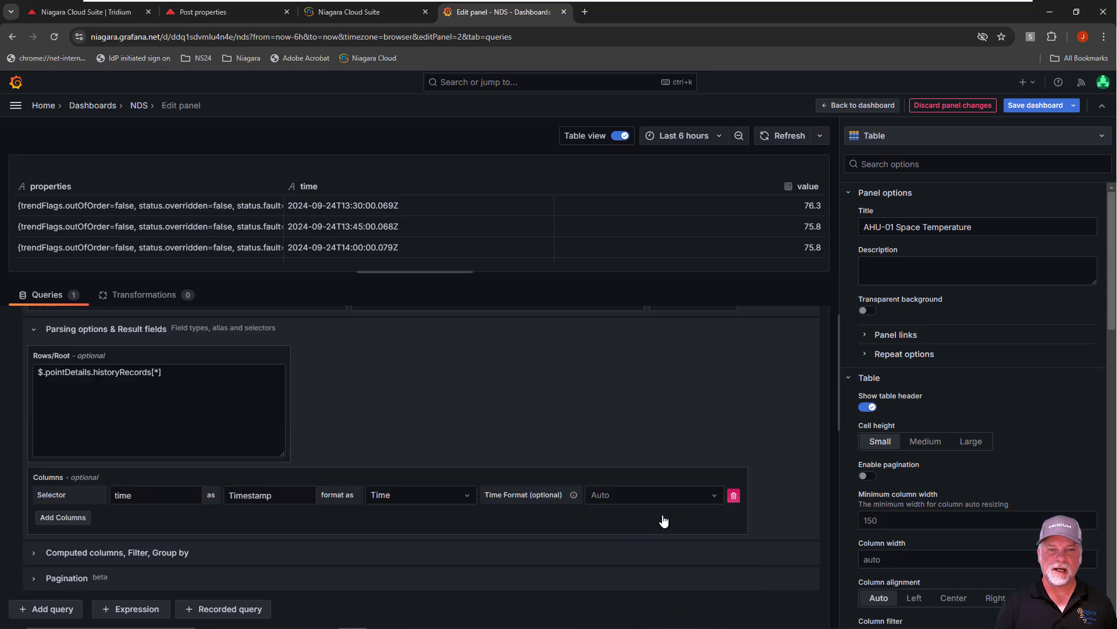
pyautogui.click(667, 500)
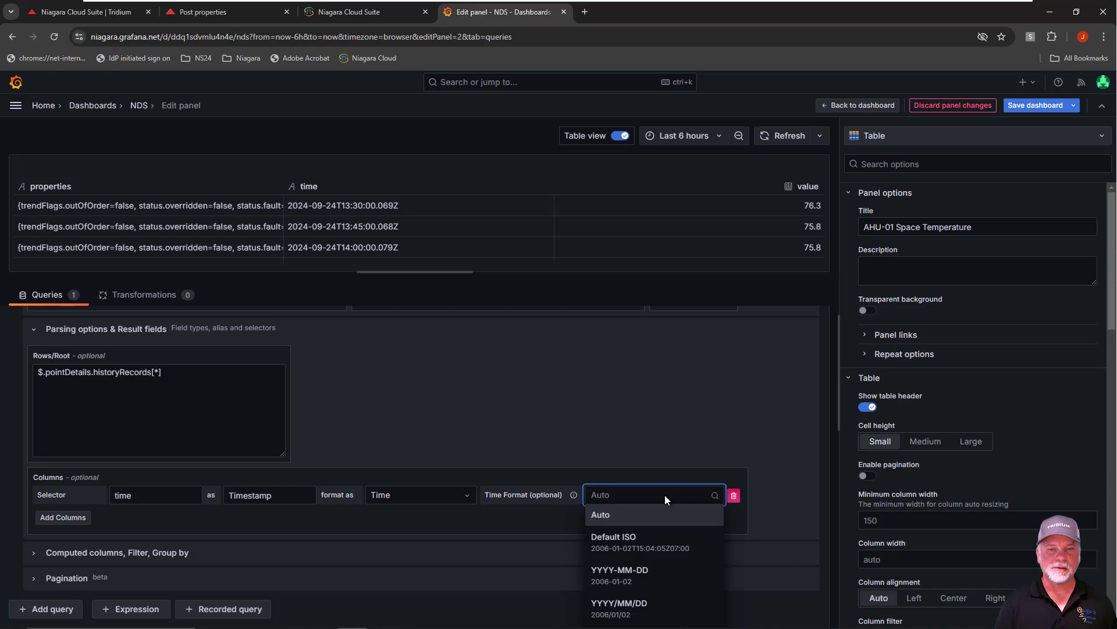
pyautogui.click(463, 526)
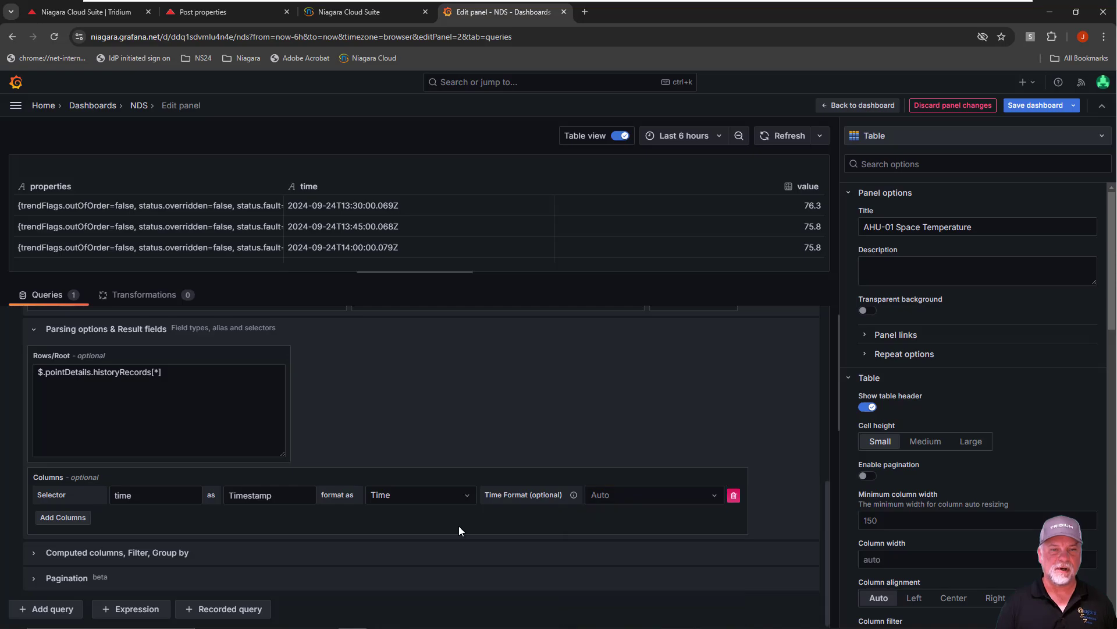
# Add a second result column with selector value, titled Temperature and formatted as Number, and refresh the panel
pyautogui.click(74, 518)
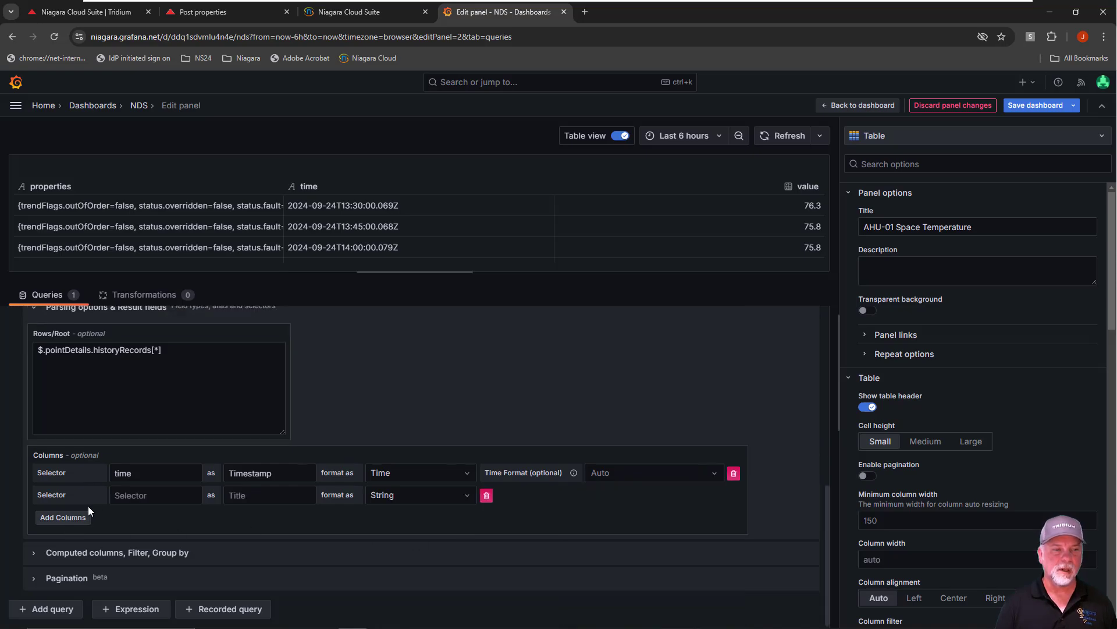
pyautogui.click(128, 496)
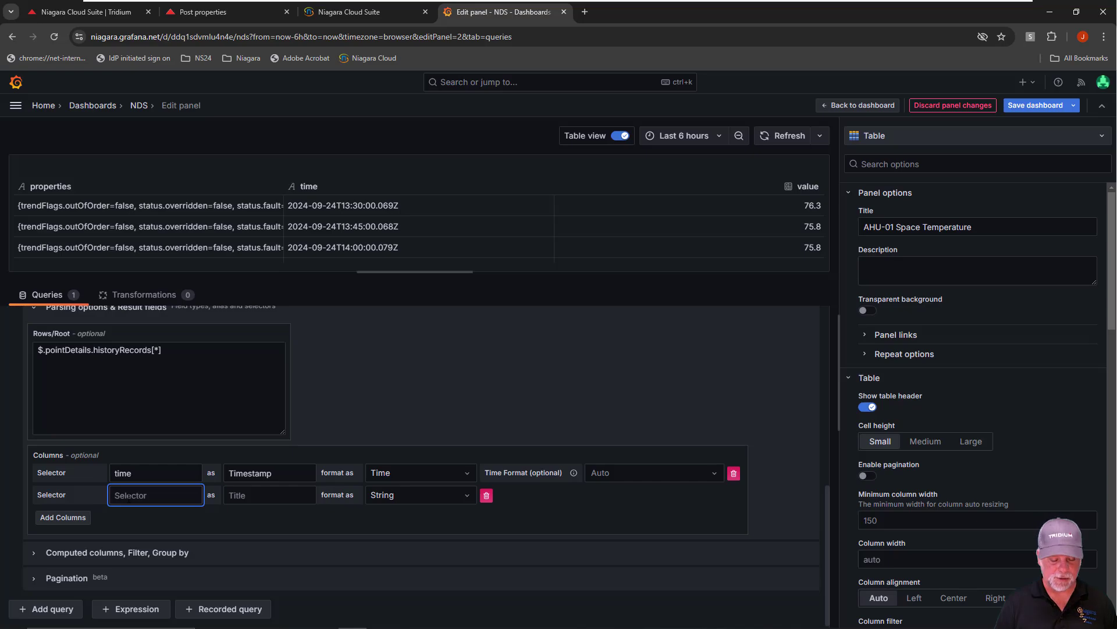
pyautogui.write('value')
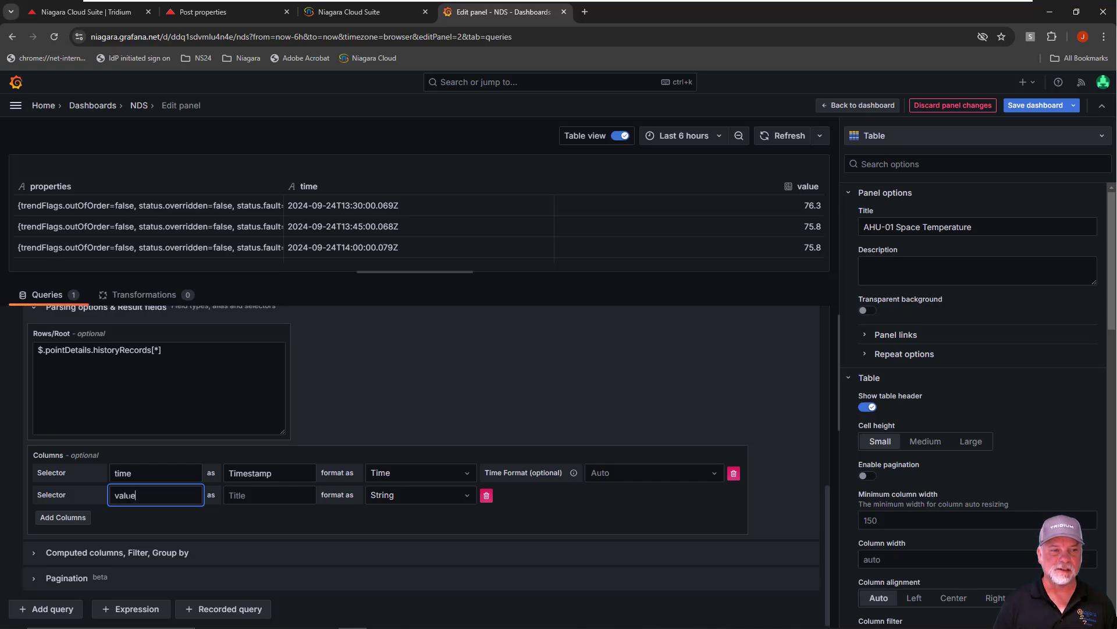
pyautogui.click(257, 495)
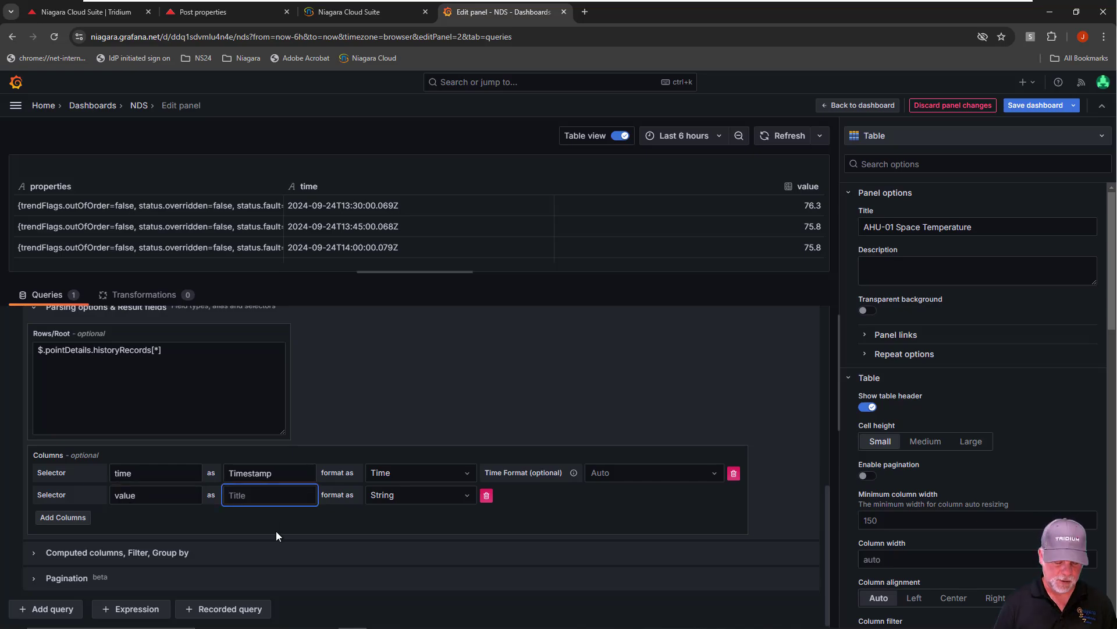
pyautogui.write('Temperature')
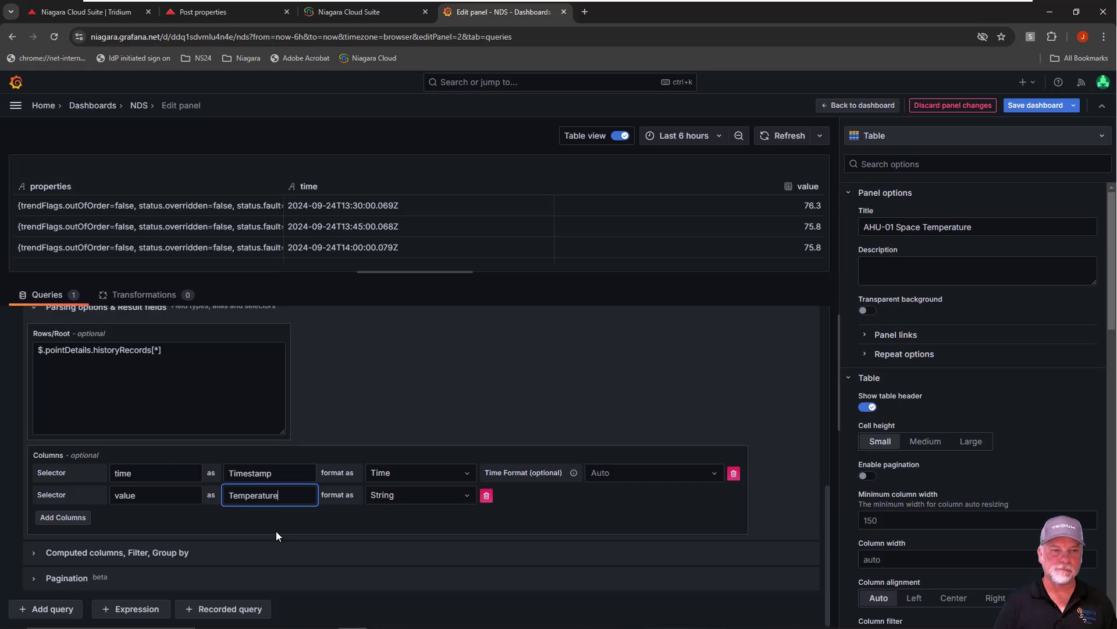
pyautogui.click(434, 495)
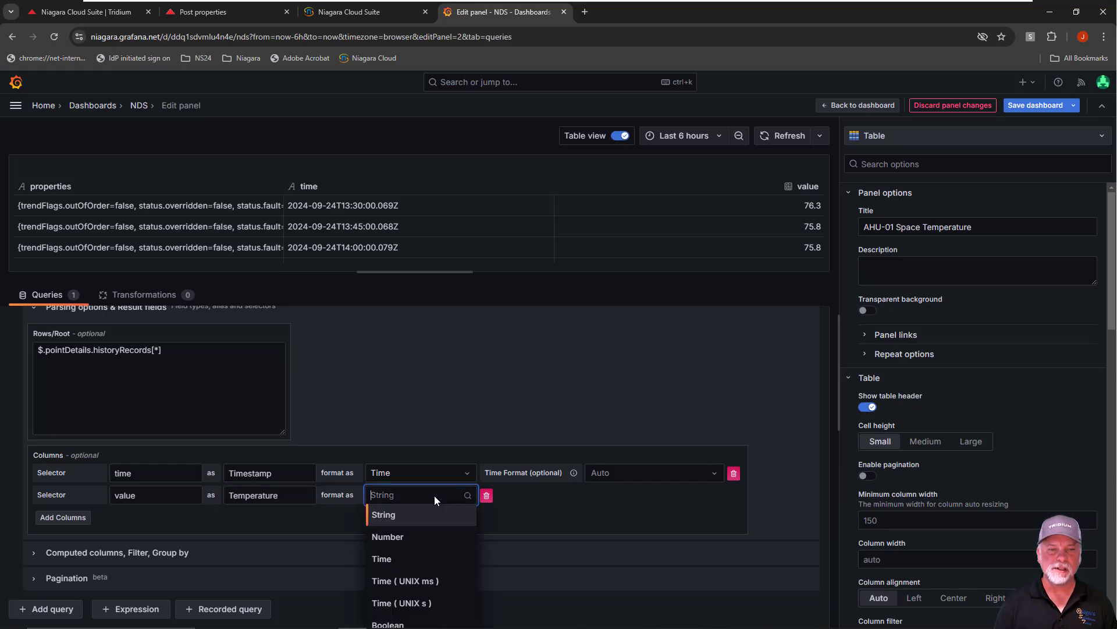
pyautogui.click(391, 535)
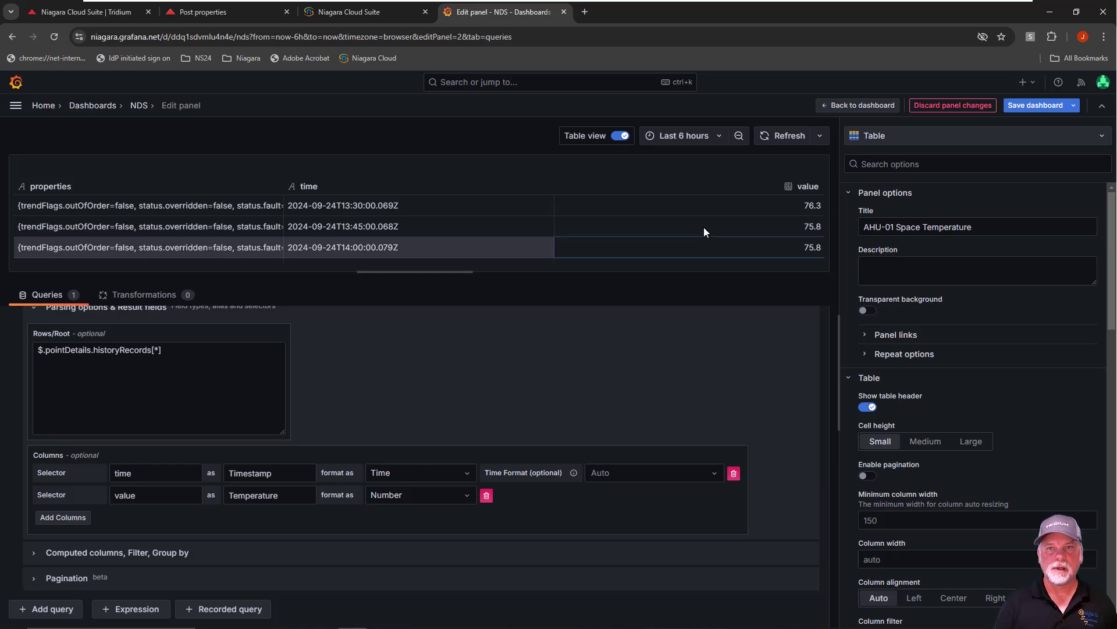
pyautogui.click(783, 137)
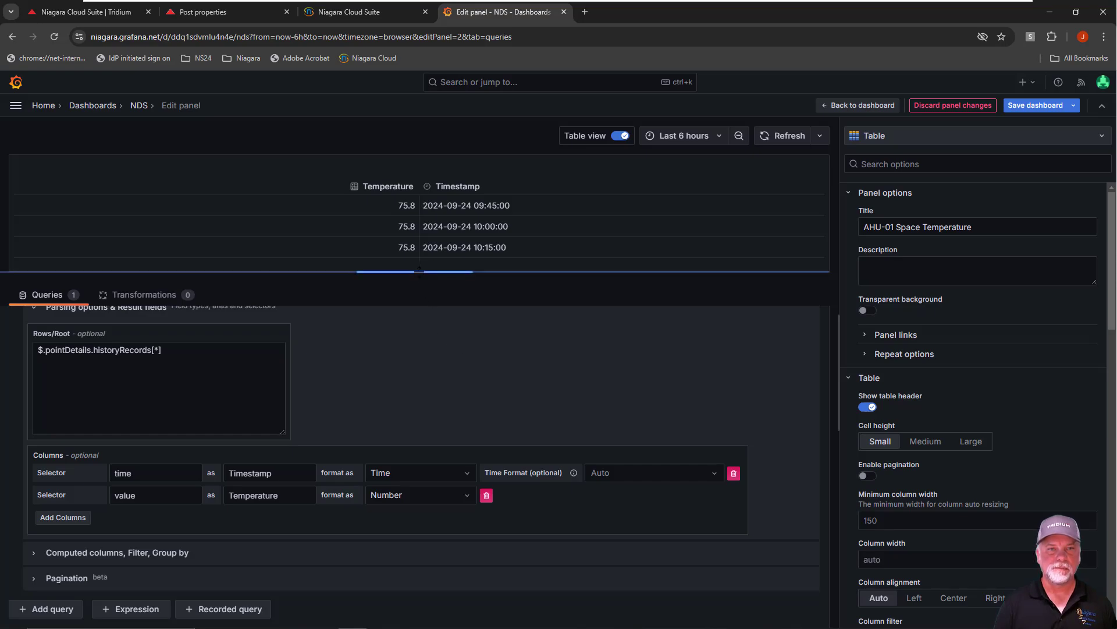
# Enlarge the panel preview with table view turned off, and view the visualization suggestions based on the current data
pyautogui.moveTo(415, 272); pyautogui.dragTo(415, 321)
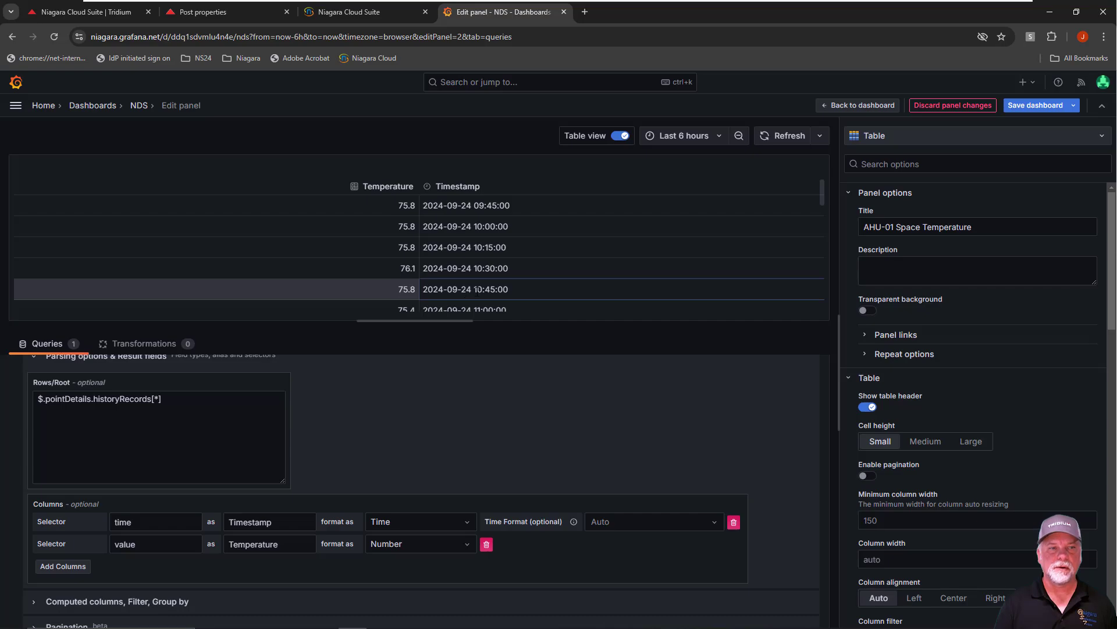
pyautogui.click(621, 136)
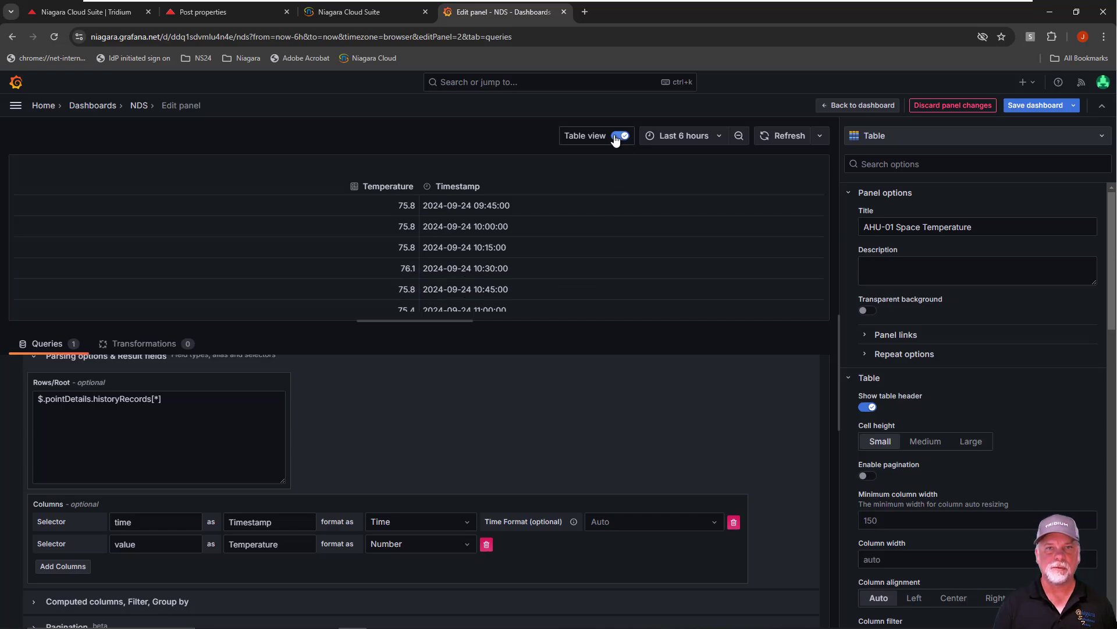
pyautogui.click(997, 137)
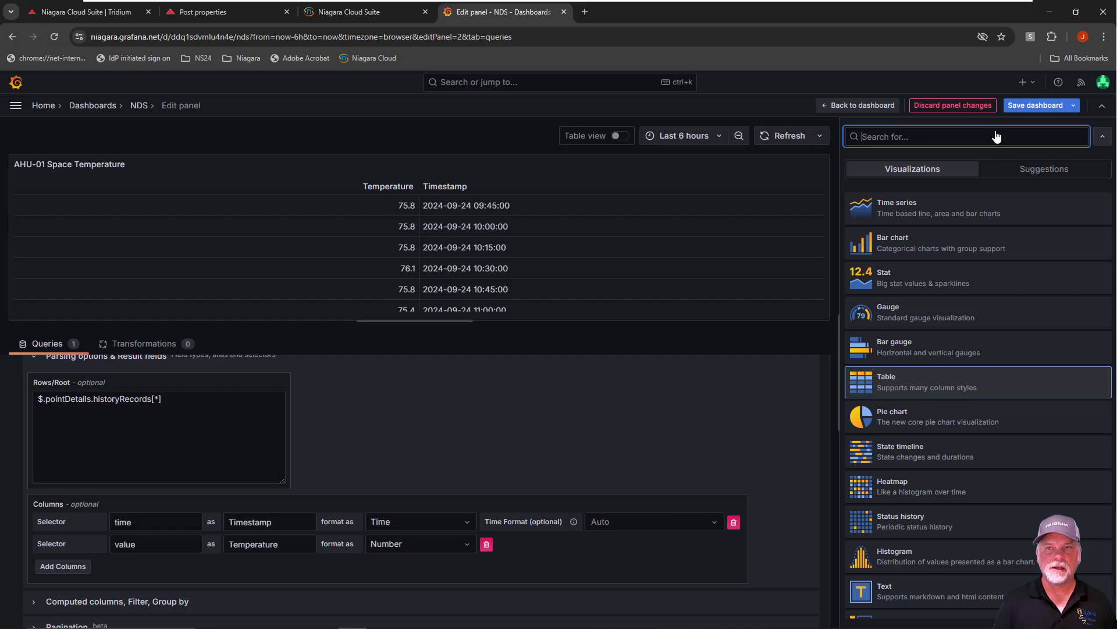
pyautogui.click(1012, 172)
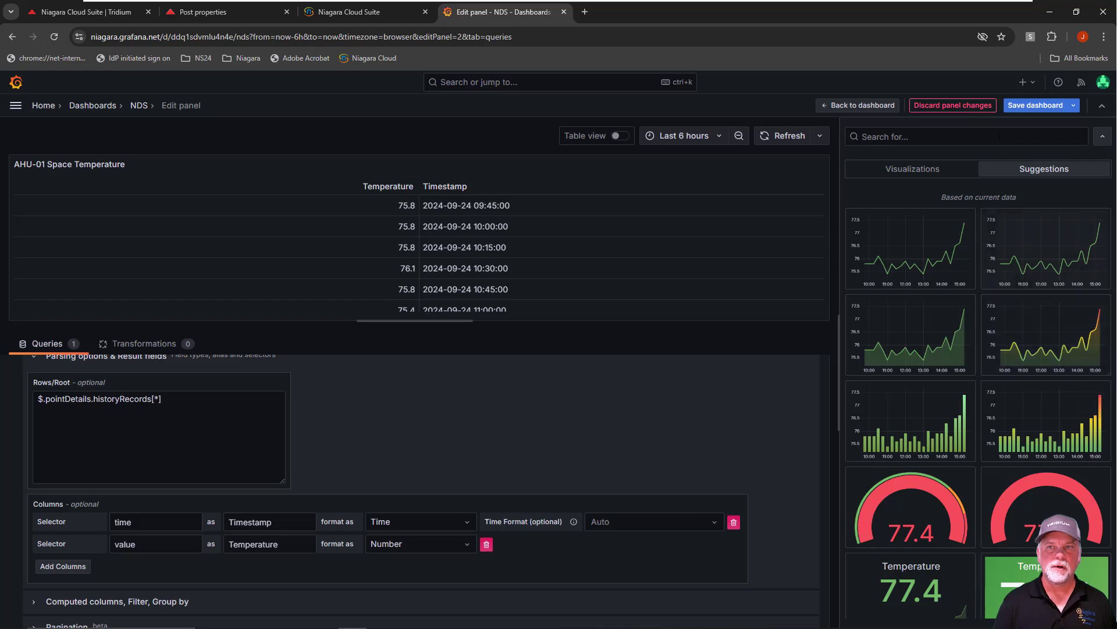
# Save the NDS dashboard without a change note and return from the panel editor to the dashboard
pyautogui.click(1016, 108)
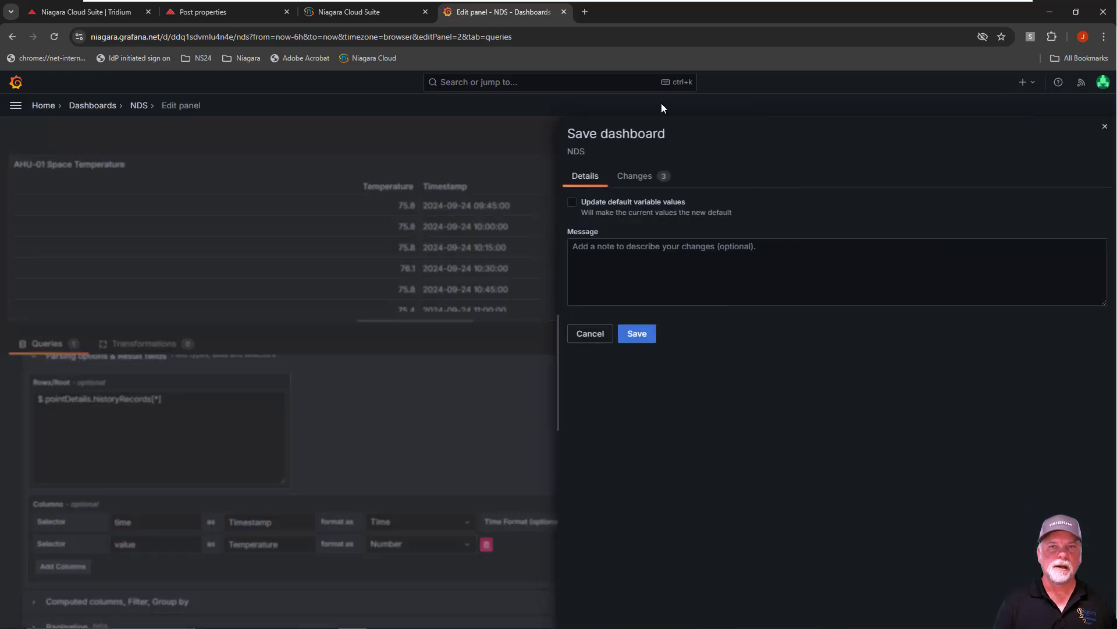
pyautogui.click(641, 335)
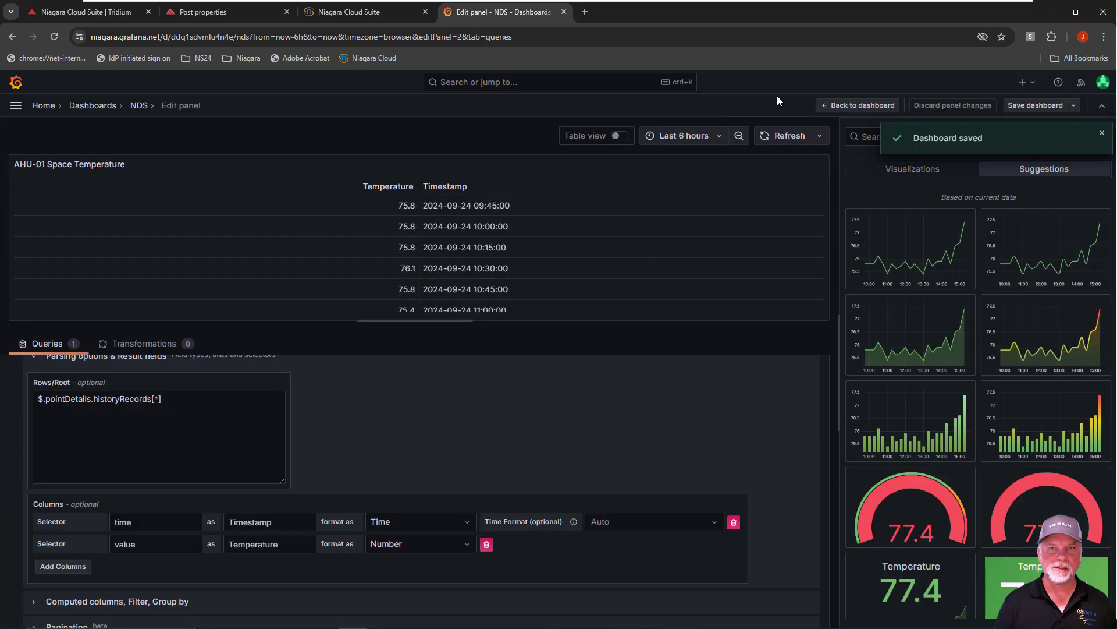
pyautogui.click(866, 106)
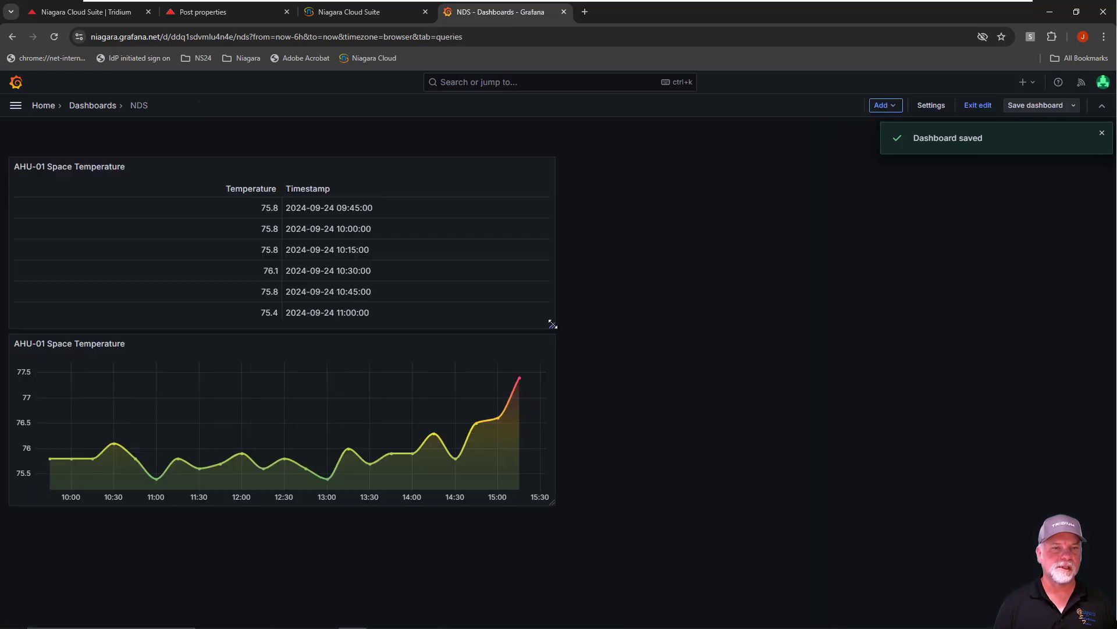